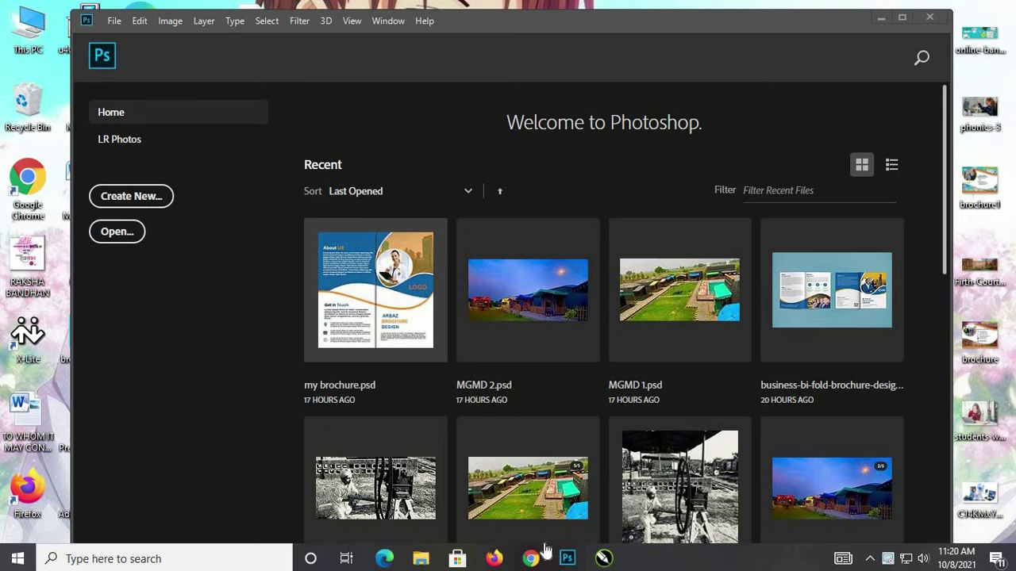
Step: Create a new white 1080 × 1080 px, 300 ppi document and maximize the Photoshop window
left_click(567, 559)
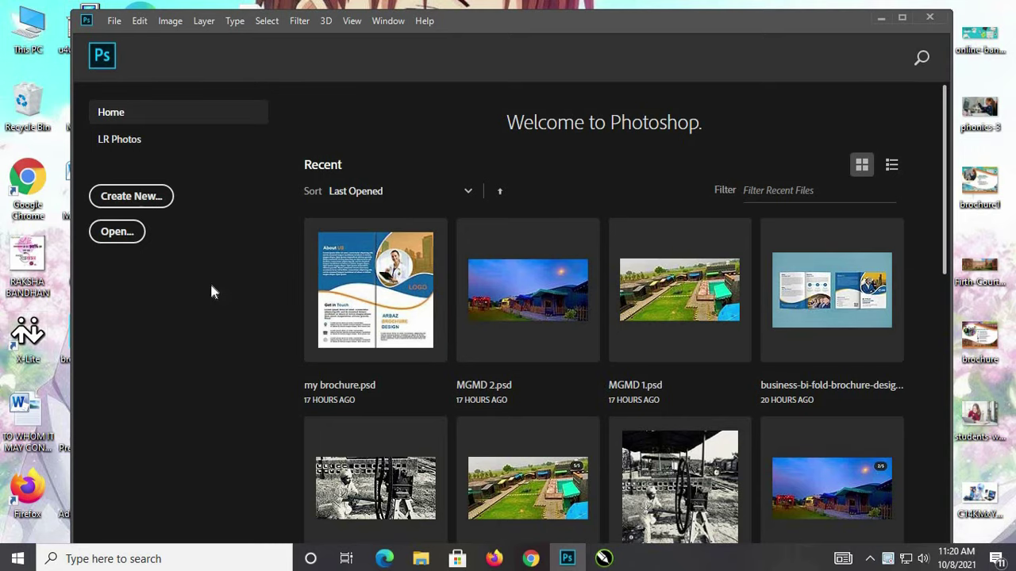
key("ctrl+n")
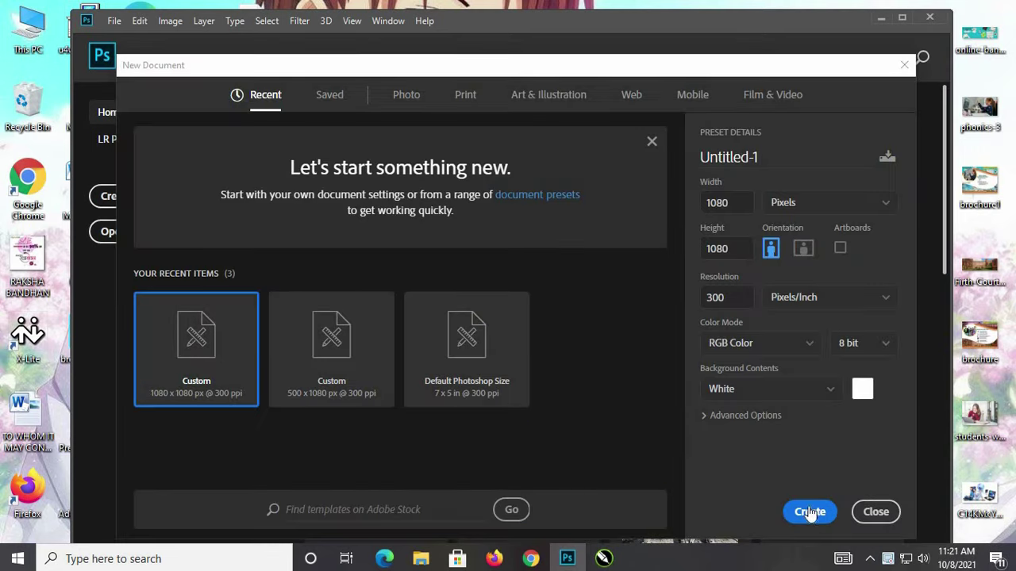
left_click(810, 512)
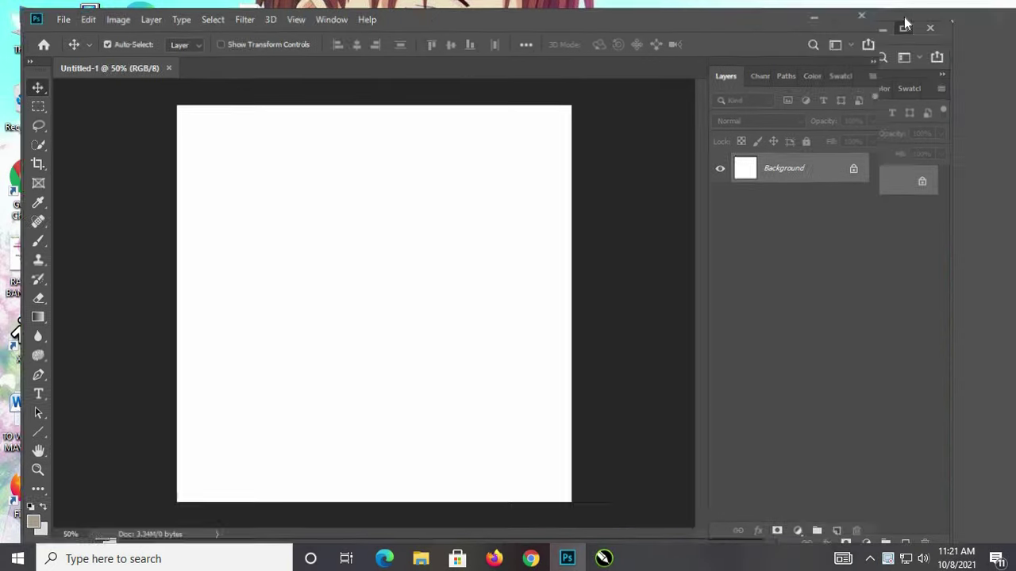
left_click(902, 17)
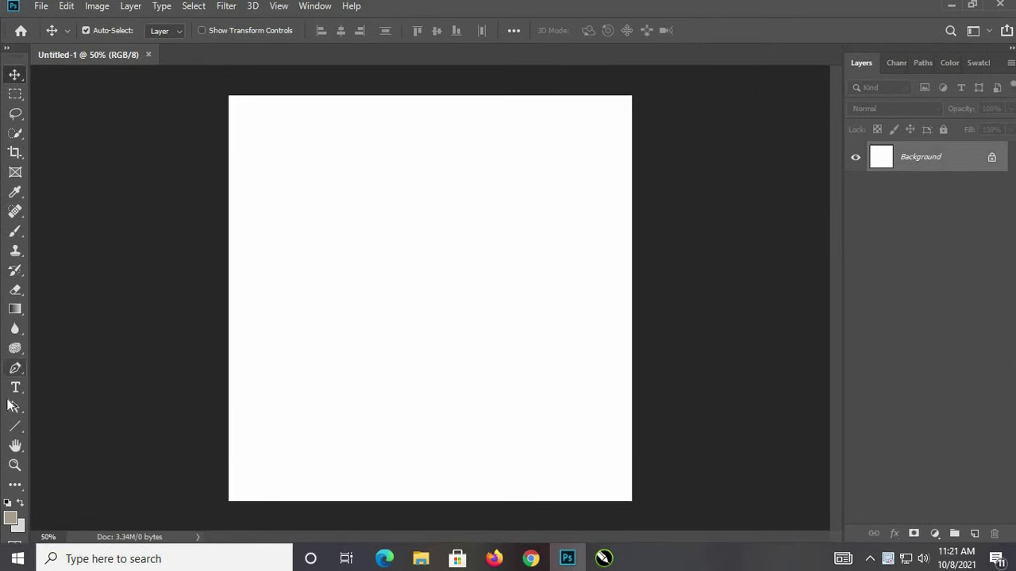
Step: Draw a wide ellipse extending past the canvas's top-right corner
left_click(15, 426)
right_click(15, 426)
left_click(63, 449)
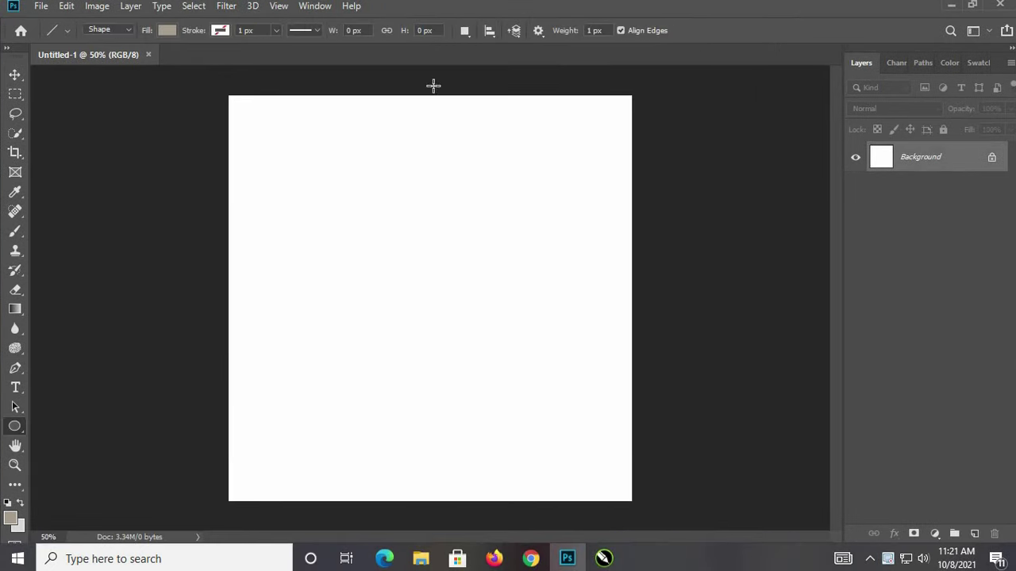
left_click_drag(454, 85, 696, 178)
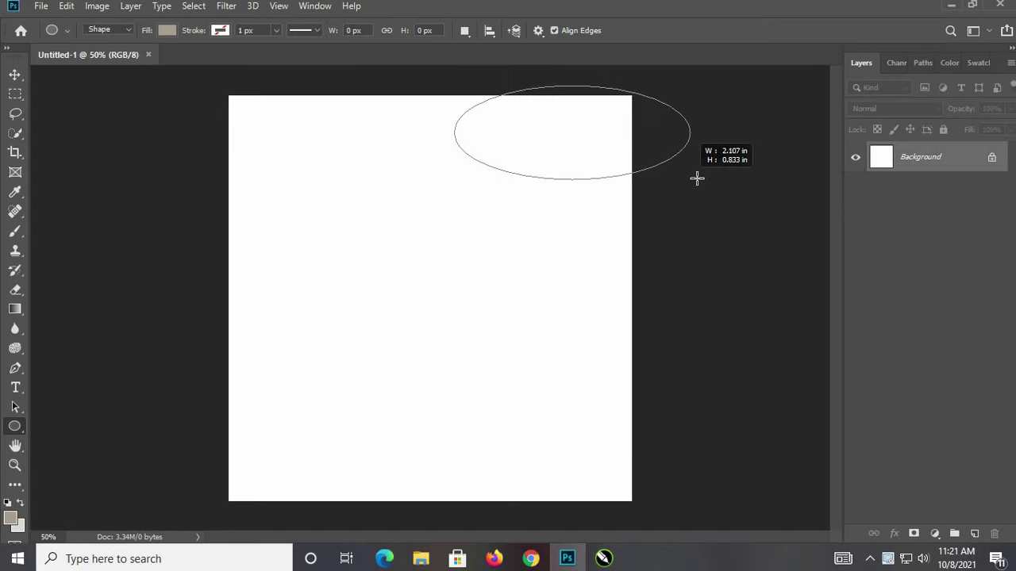
left_click_drag(697, 179, 734, 195)
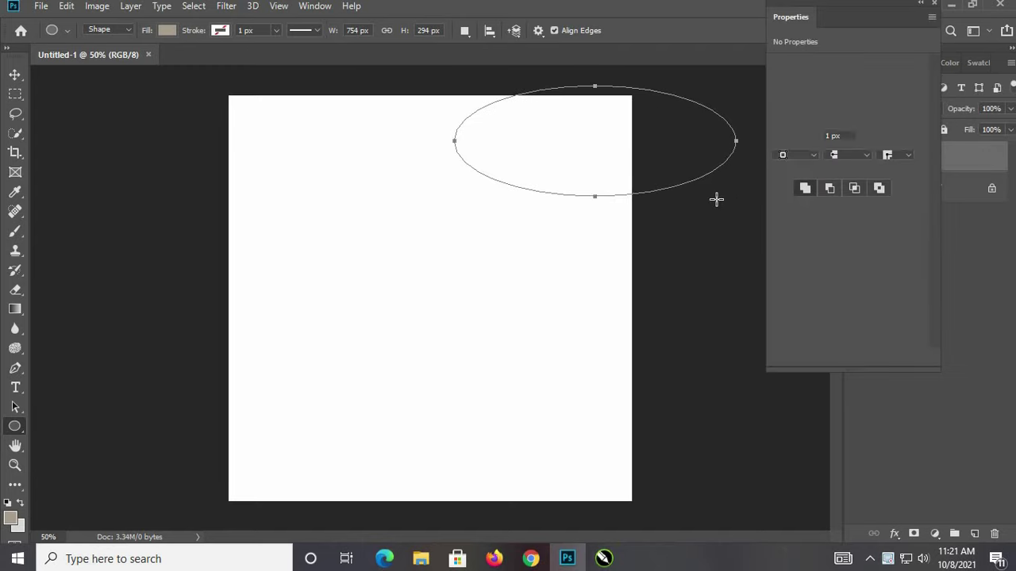
Step: Fill the ellipse with orange #ff8900 and put it into free transform
left_click(781, 136)
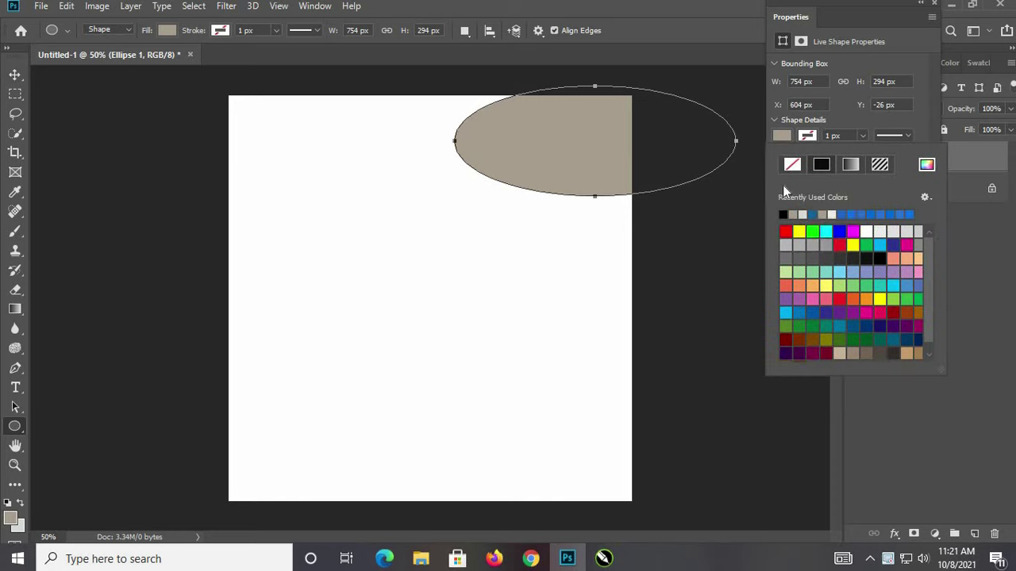
left_click_drag(897, 32, 827, 316)
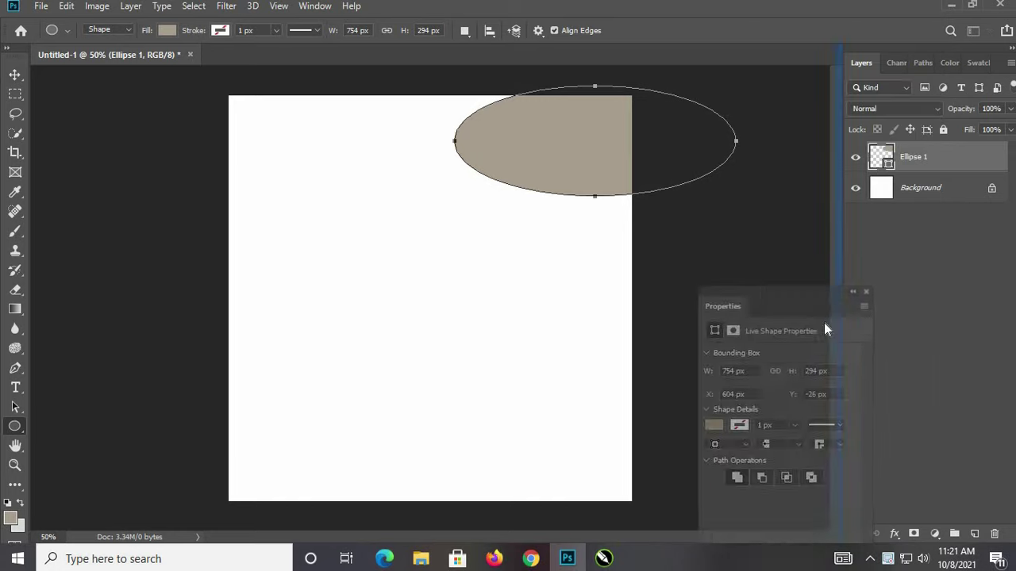
double_click(889, 166)
left_click(371, 144)
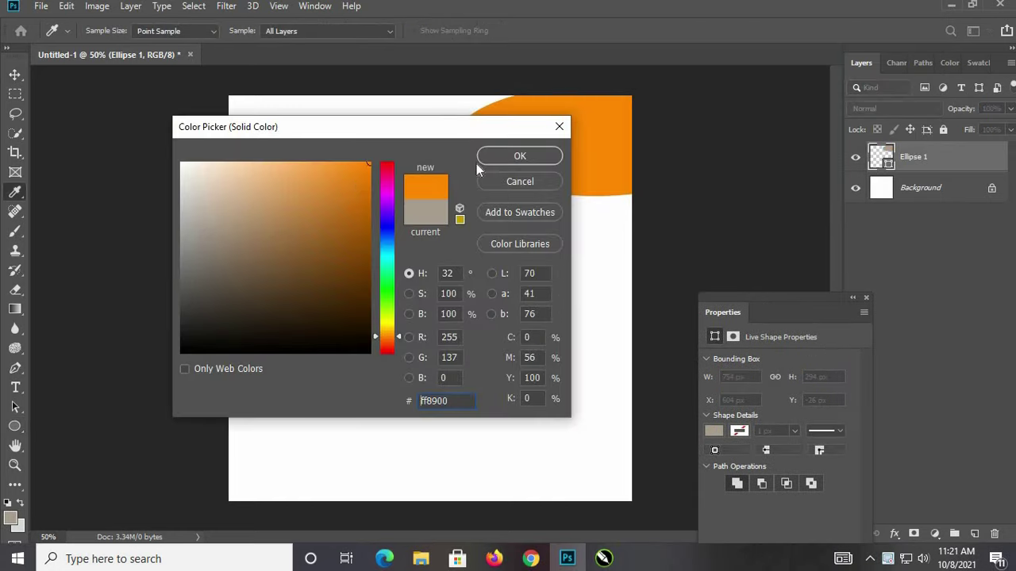
left_click(500, 156)
left_click(15, 74)
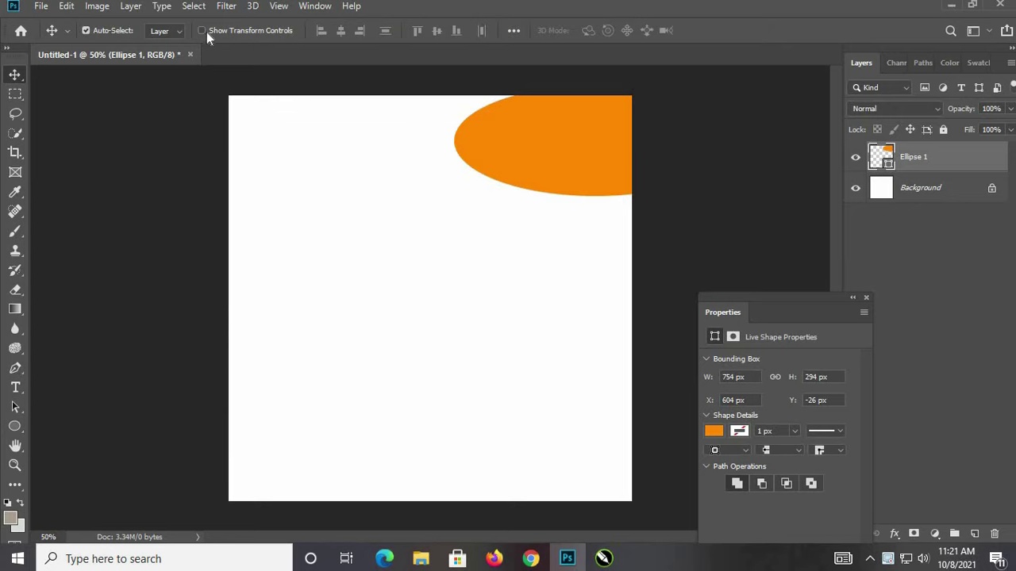
left_click(595, 192)
Step: Warp the ellipse's bottom edge, left tip and upper curve into a downward swoosh, then commit
right_click(595, 195)
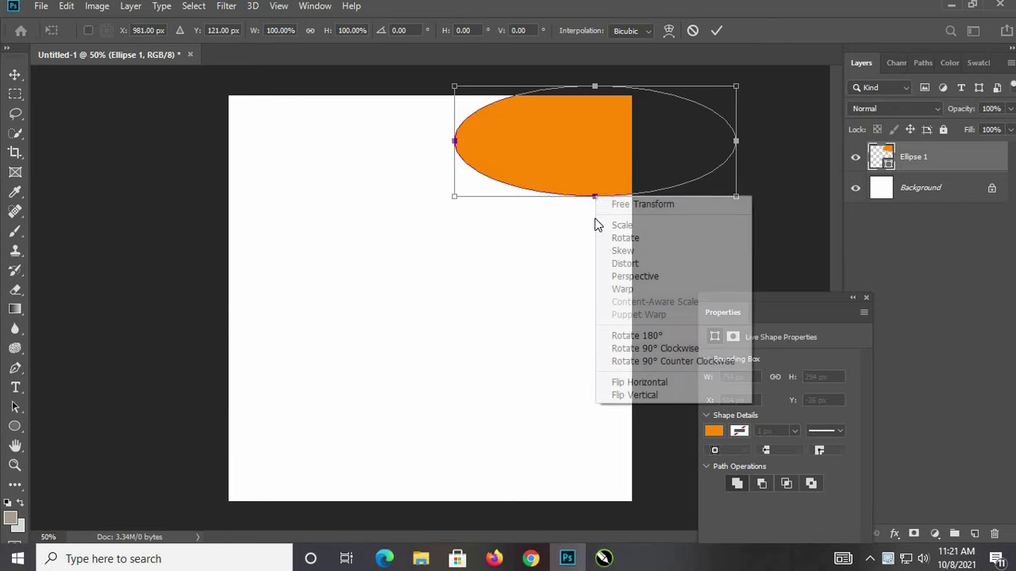
left_click(623, 290)
mouse_move(544, 189)
left_mouse_down()
mouse_move(543, 157)
mouse_move(546, 182)
left_mouse_up()
left_click_drag(449, 197, 433, 196)
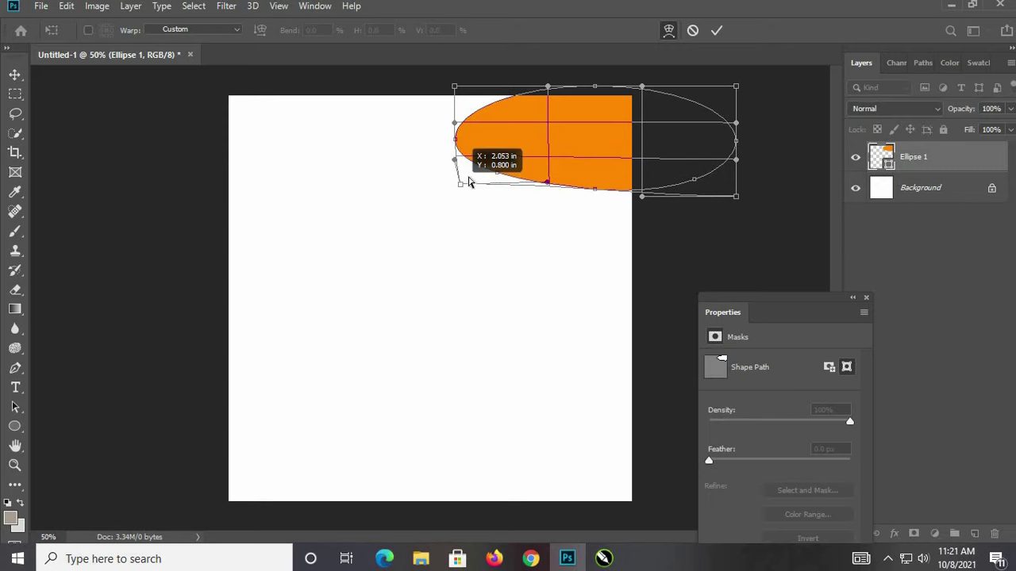
left_click_drag(490, 167, 493, 159)
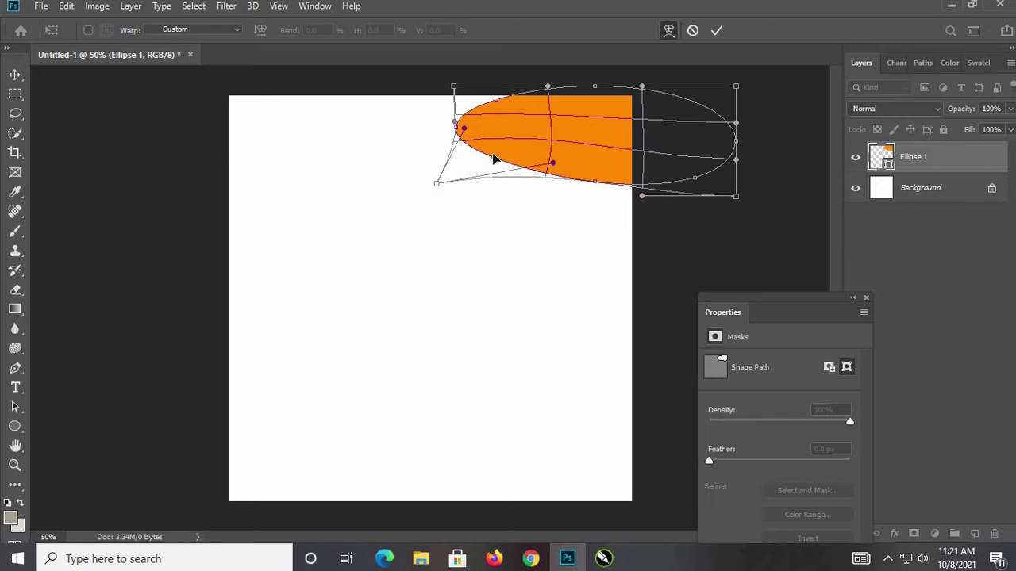
mouse_move(590, 184)
left_mouse_down()
mouse_move(553, 163)
mouse_move(574, 140)
mouse_move(573, 175)
mouse_move(737, 215)
mouse_move(809, 265)
mouse_move(603, 166)
mouse_move(679, 197)
mouse_move(716, 198)
mouse_move(749, 235)
left_mouse_up()
mouse_move(512, 159)
left_mouse_down()
mouse_move(515, 145)
mouse_move(528, 153)
left_mouse_up()
mouse_move(475, 123)
left_mouse_down()
mouse_move(436, 135)
mouse_move(433, 147)
left_mouse_up()
left_click_drag(454, 89, 416, 69)
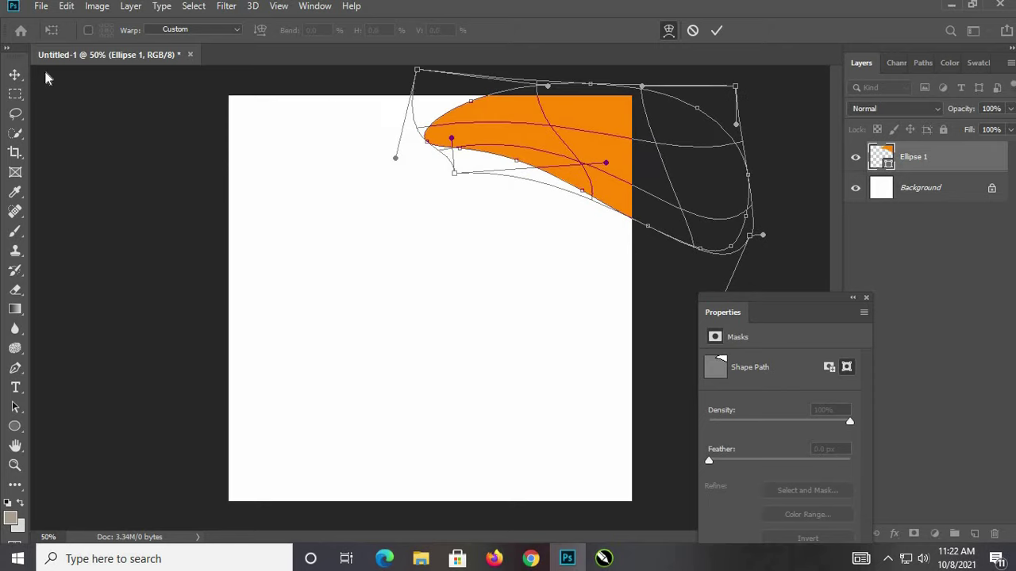
left_click(12, 74)
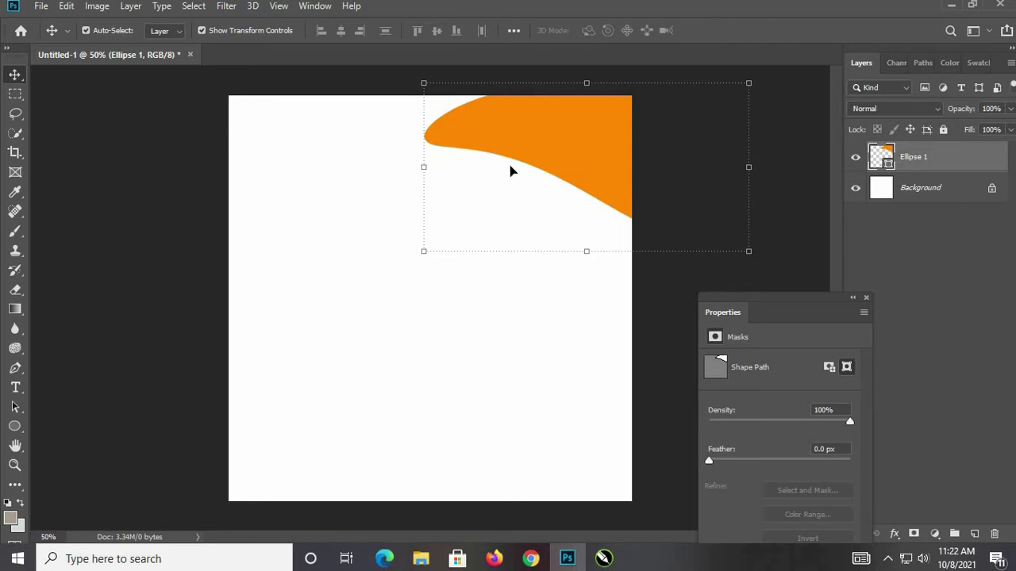
Step: Nudge the swoosh into position and hide the transform bounding box
key("shift+Up")
key("shift+Up")
key("shift+Up")
key("shift+Up")
key("shift+Up")
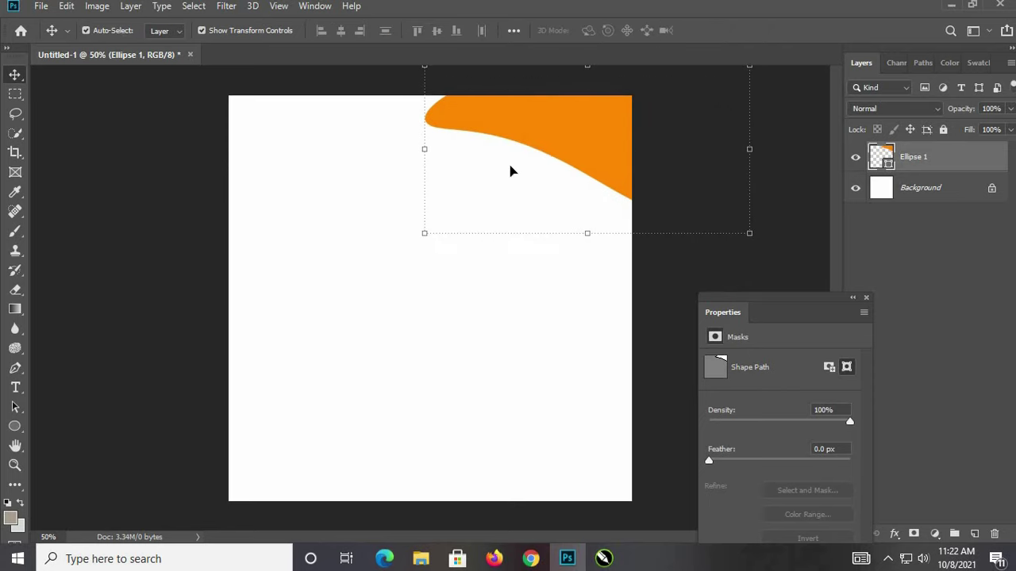
key("shift+Right")
key("shift+Right")
key("shift+Down")
key("shift+Down")
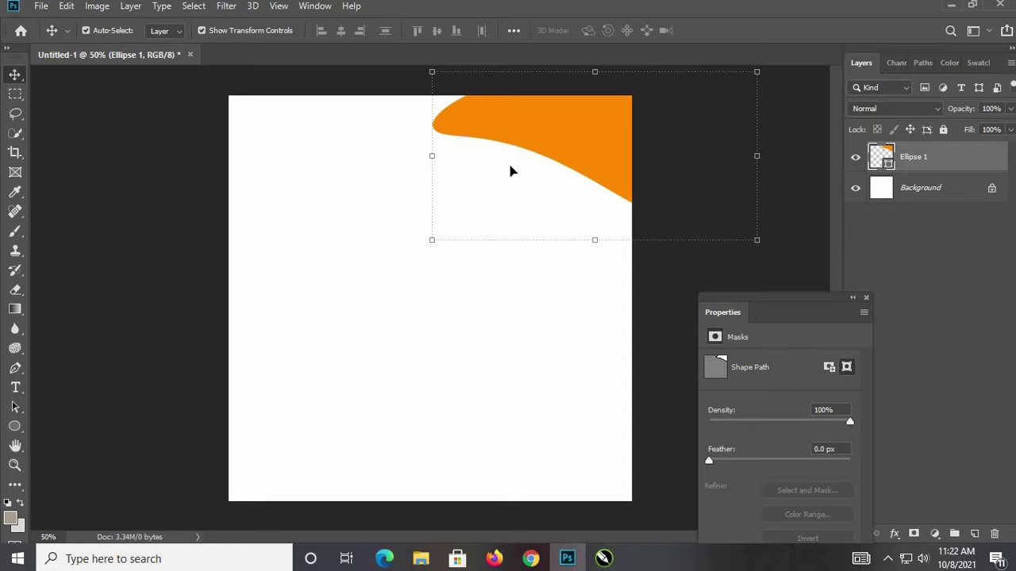
key("Up")
key("Up")
key("Up")
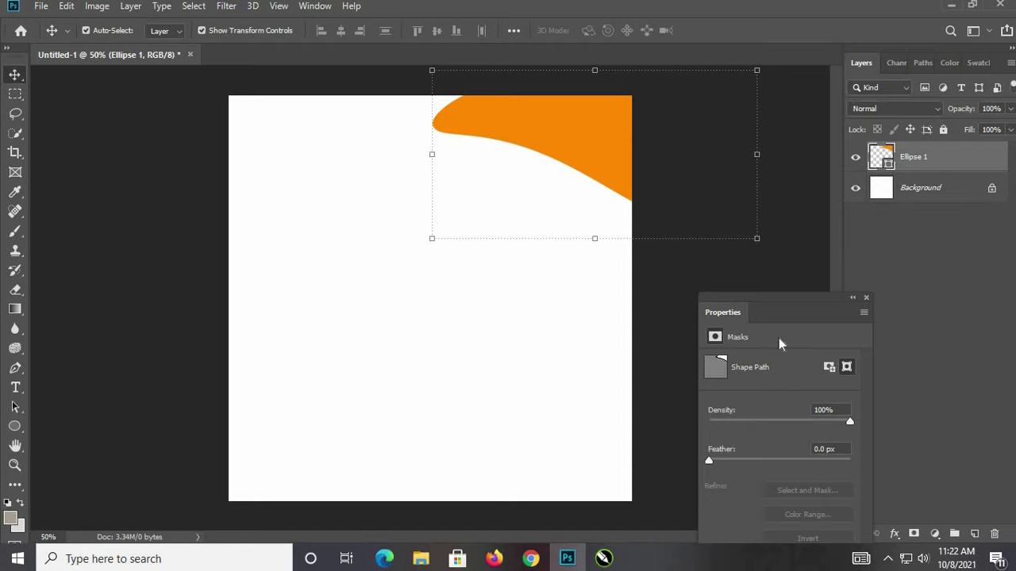
left_click(212, 31)
Step: Duplicate the swoosh, recolour the lower Ellipse 1 darker orange and shift it down slightly
key("ctrl+j")
left_click(927, 193)
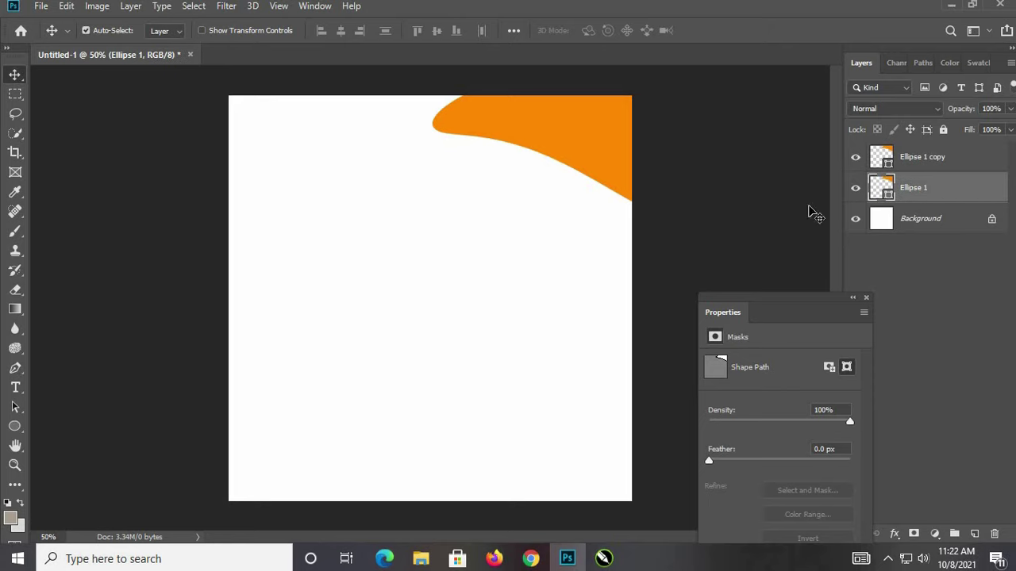
double_click(888, 199)
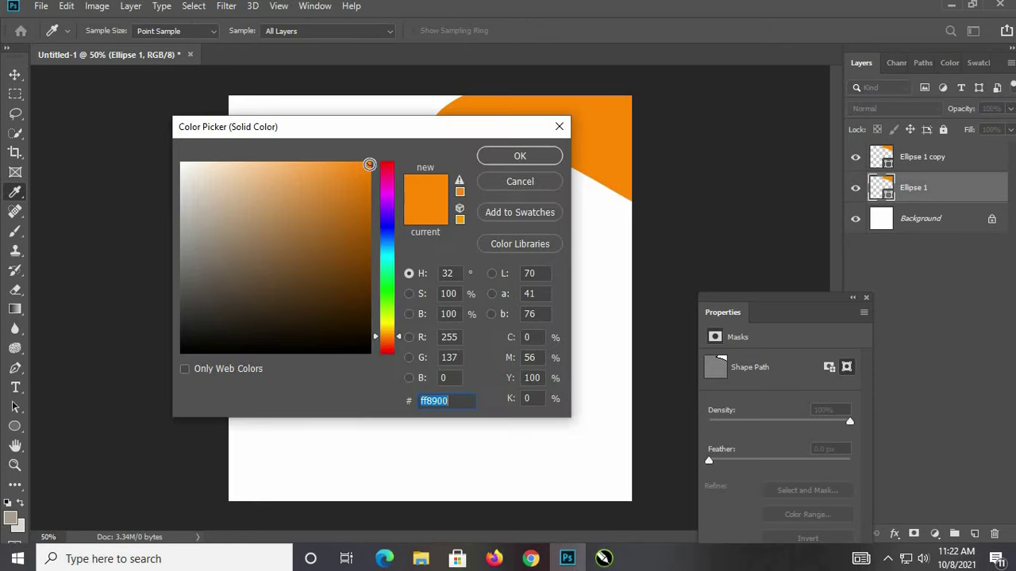
left_click(311, 200)
left_click(519, 156)
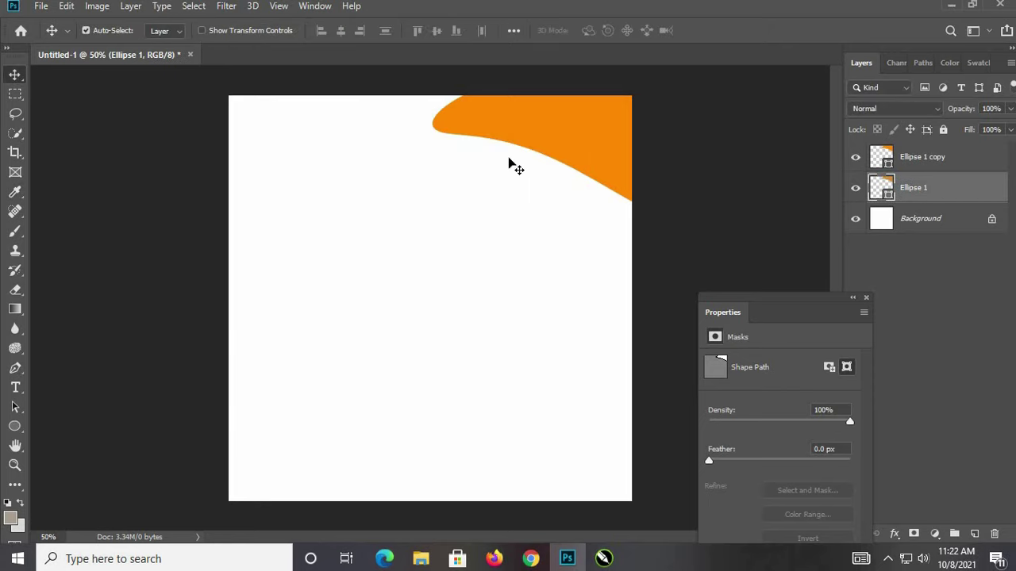
key("Down")
key("Down")
key("Down")
key("Down")
key("Down")
key("Down")
key("Up")
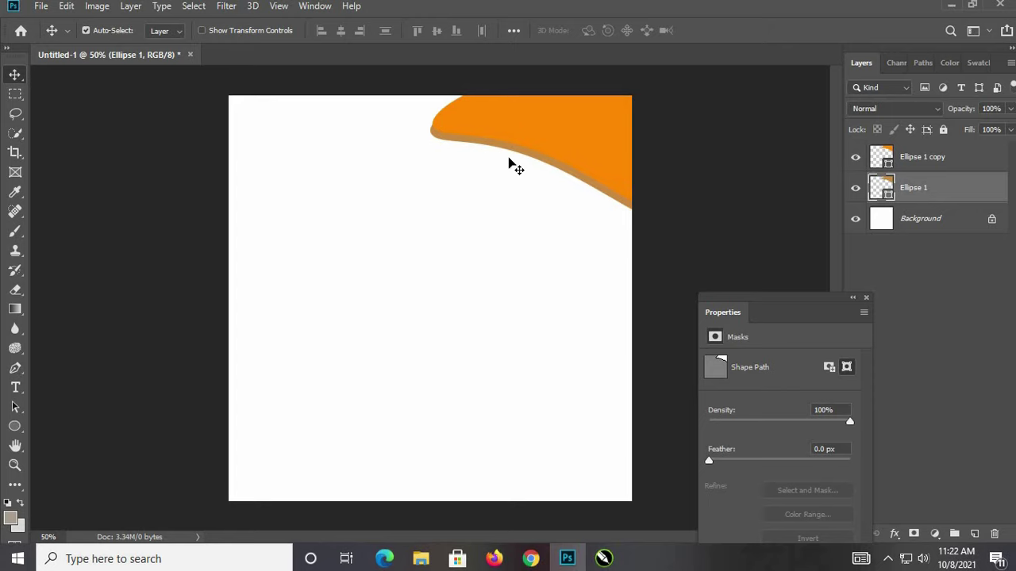
Step: Recolour the Ellipse 1 band to ee9022, then settle on pale orange f2c188
double_click(887, 190)
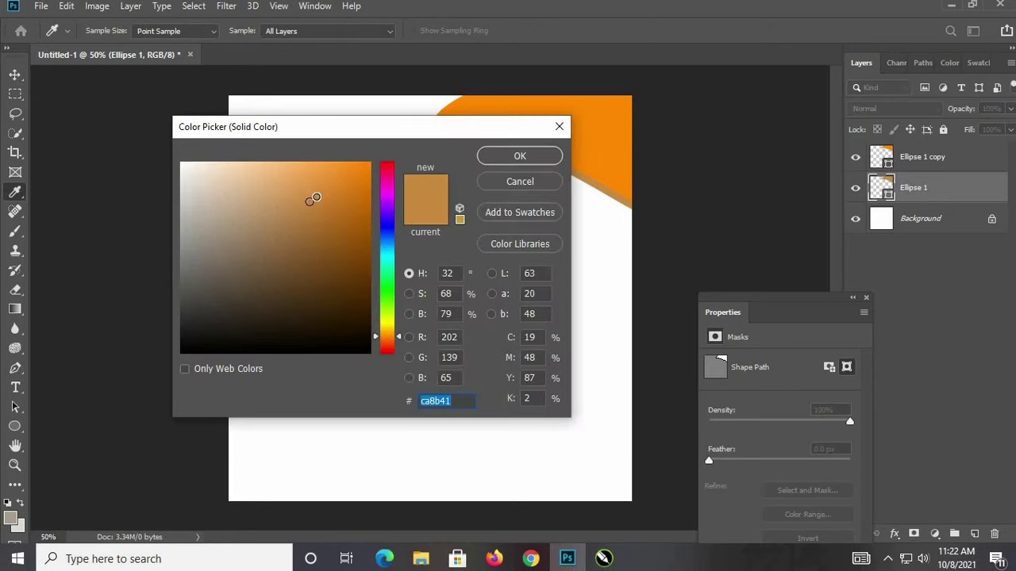
left_click_drag(308, 169, 313, 172)
type("ee9022")
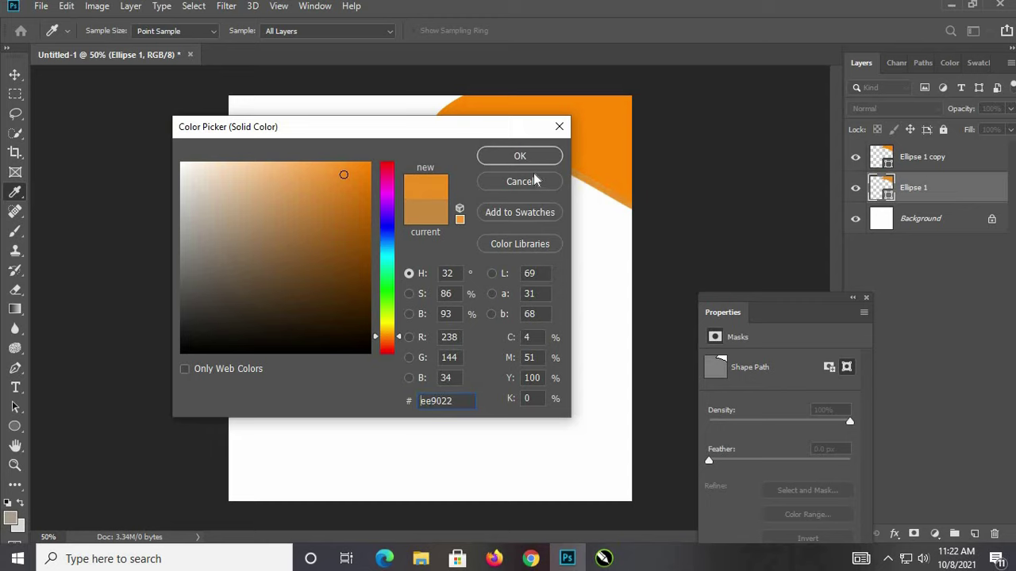
left_click(519, 156)
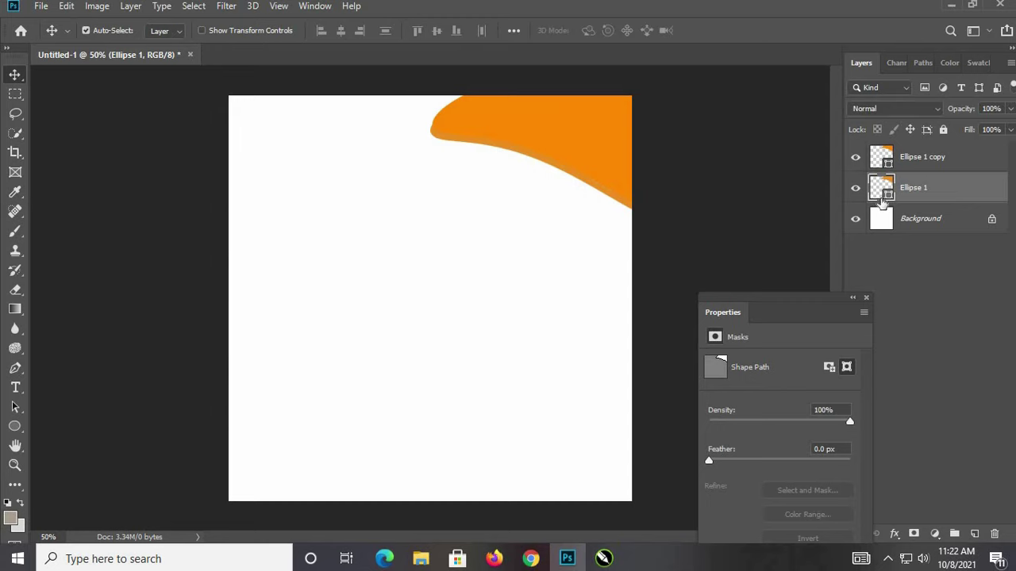
double_click(882, 191)
left_click_drag(259, 166, 265, 173)
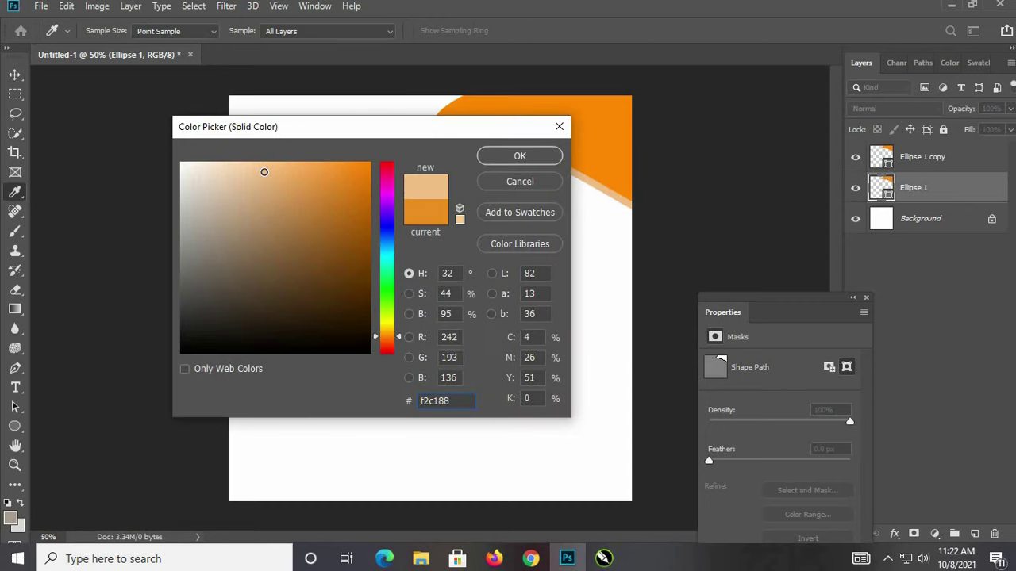
left_click(502, 160)
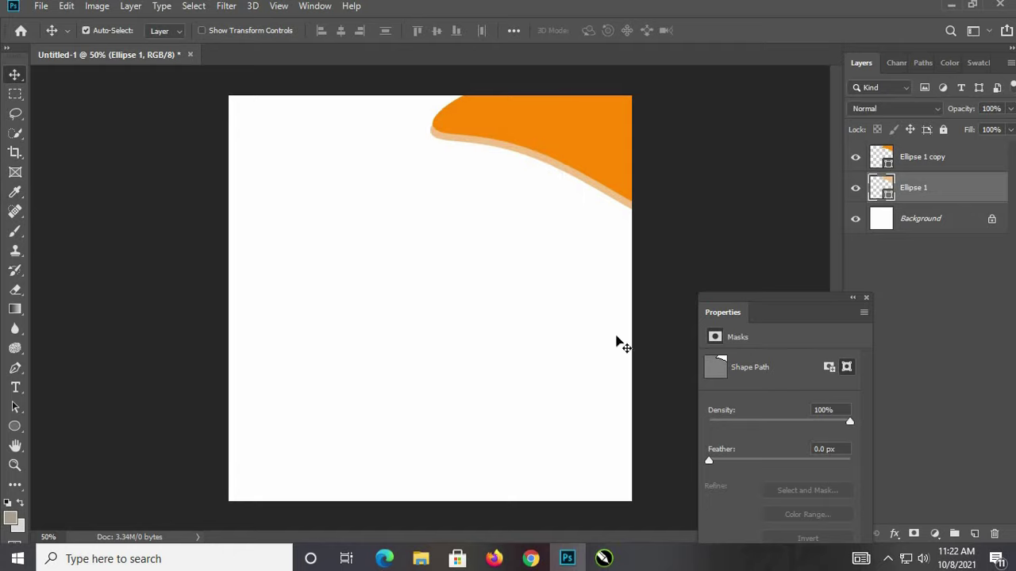
left_click(851, 299)
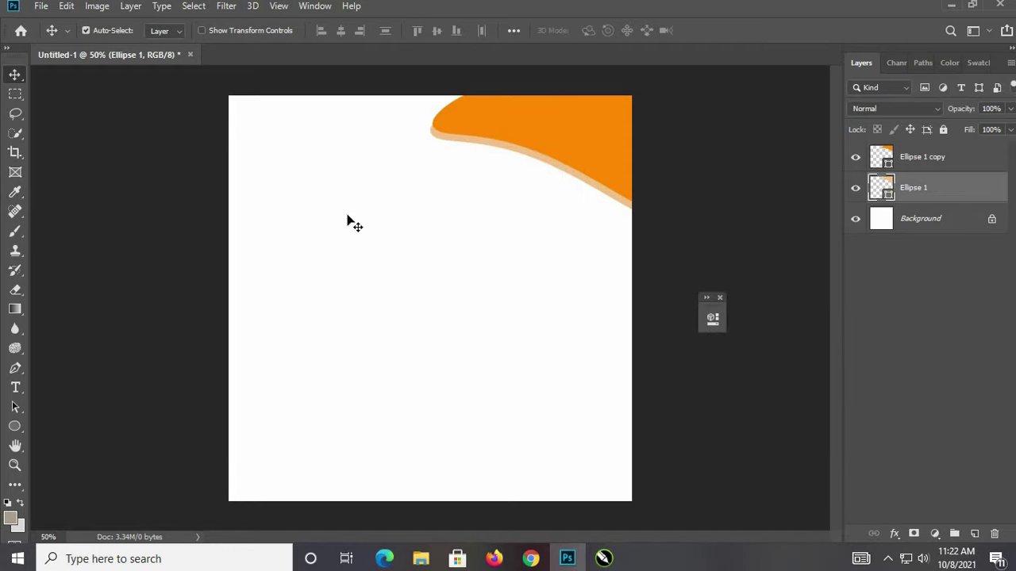
Step: Draw a large orange circle at the lower left and shift it further left
left_click(14, 426)
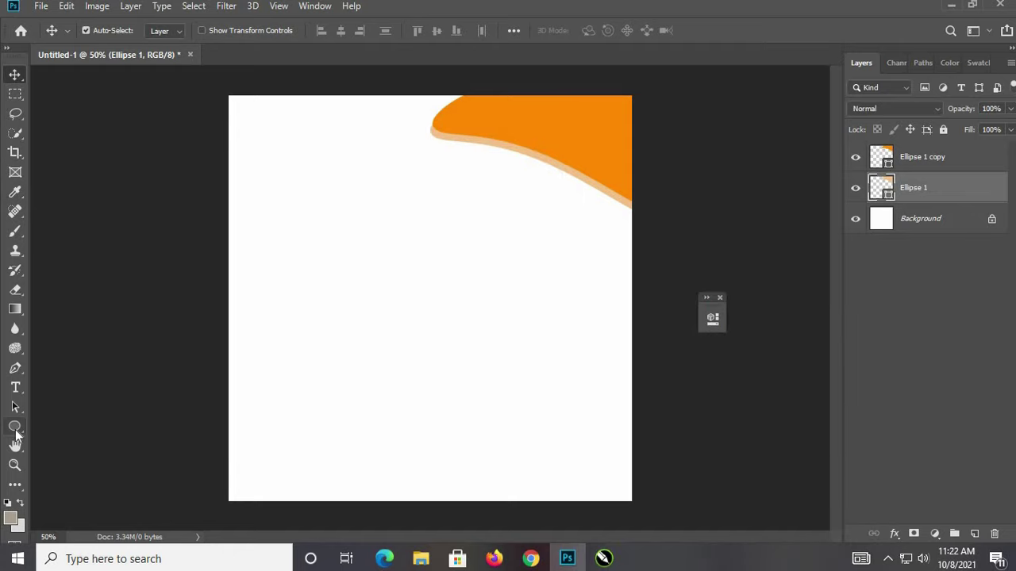
left_click(934, 162)
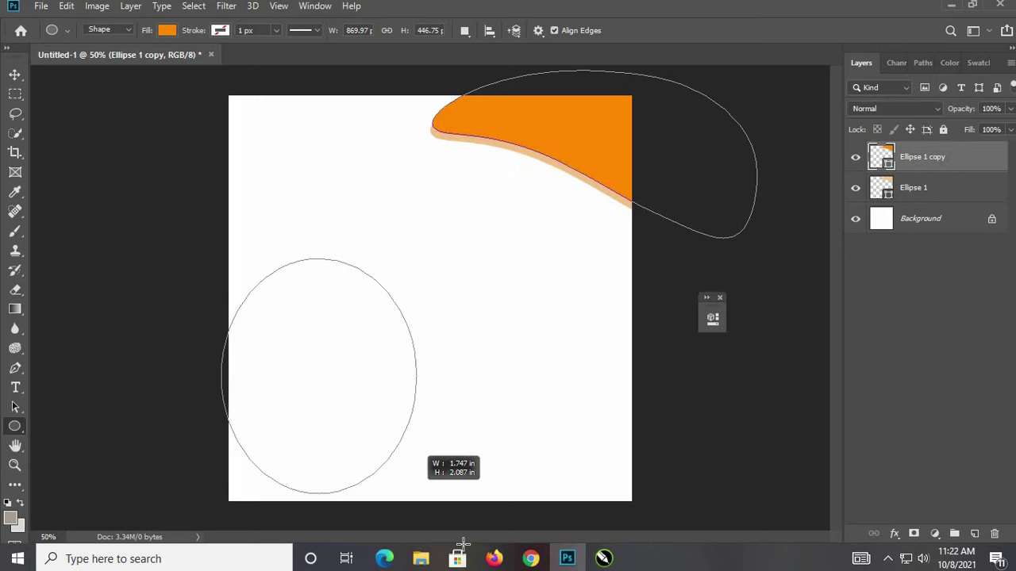
left_click_drag(220, 258, 560, 568)
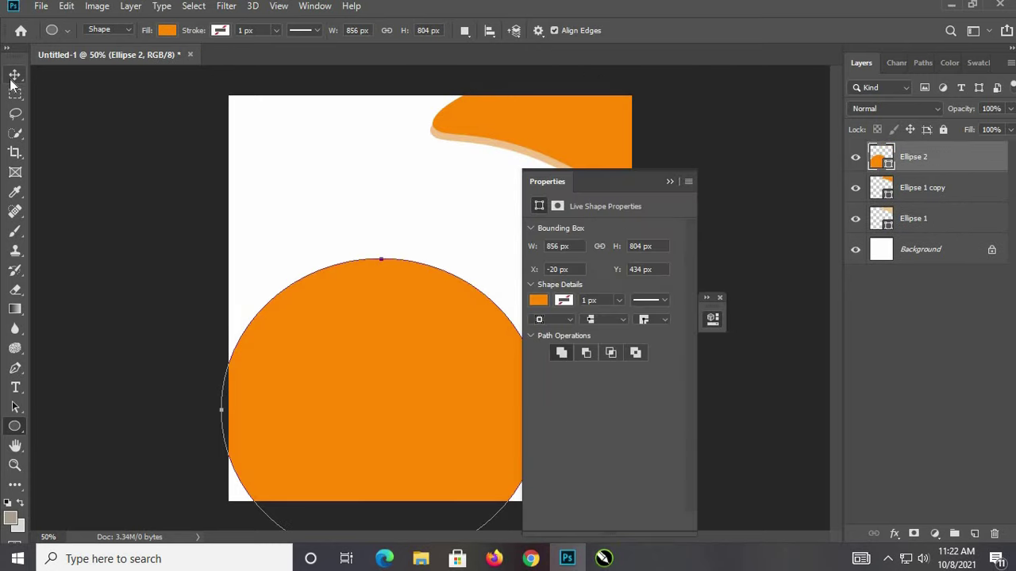
left_click(15, 74)
mouse_move(374, 357)
left_mouse_down()
mouse_move(294, 376)
mouse_move(312, 376)
left_mouse_up()
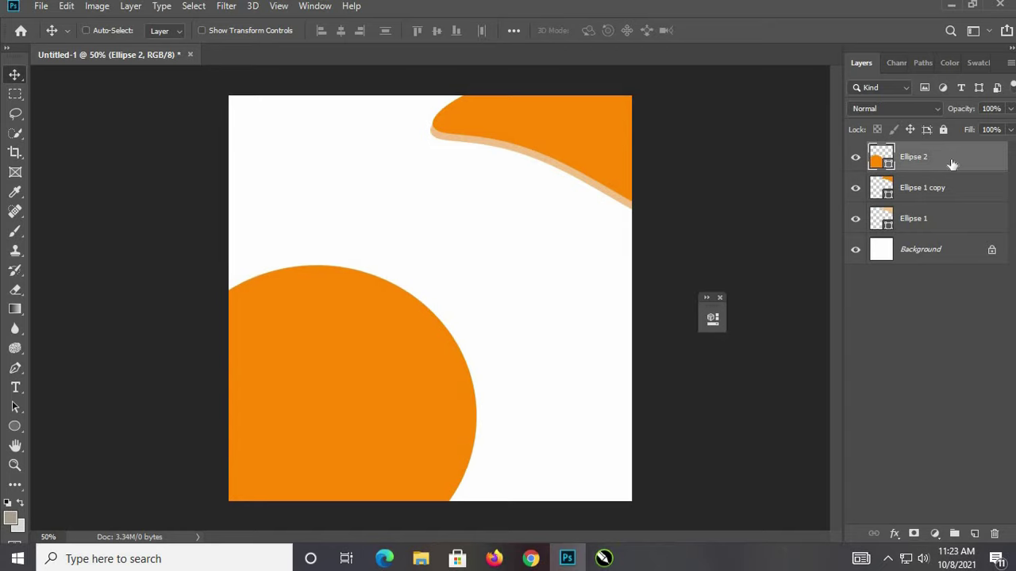
Step: Duplicate the circle, give the lower Ellipse 2 the light orange band colour, and offset it down-right
key("ctrl+j")
left_click(932, 194)
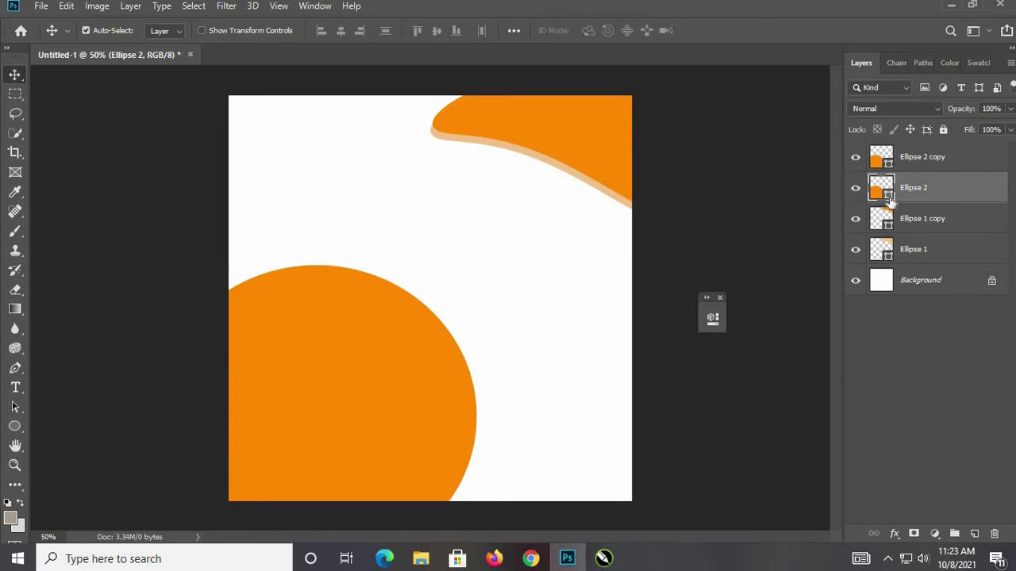
double_click(882, 195)
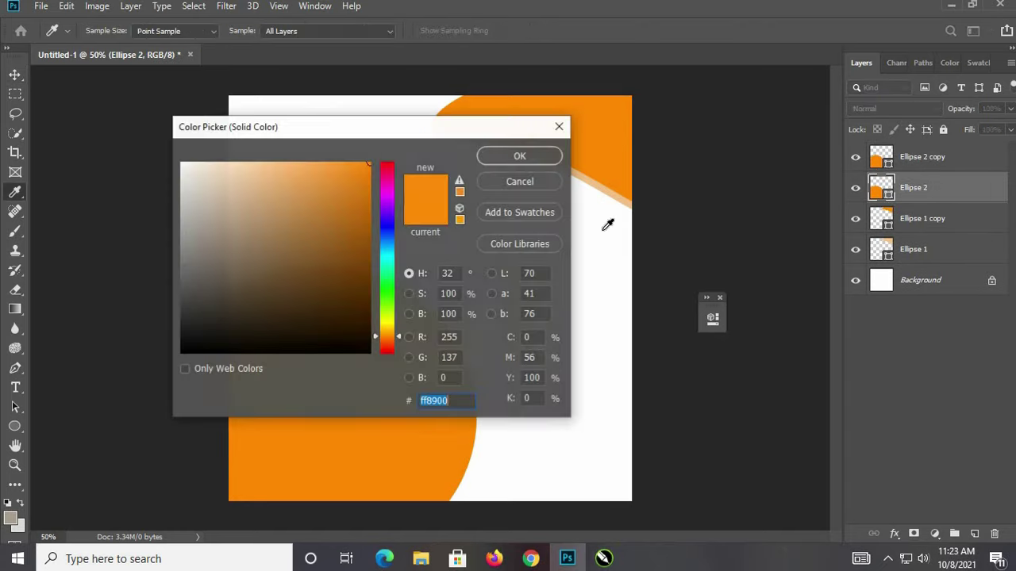
left_click(606, 189)
left_click(520, 156)
left_click(15, 76)
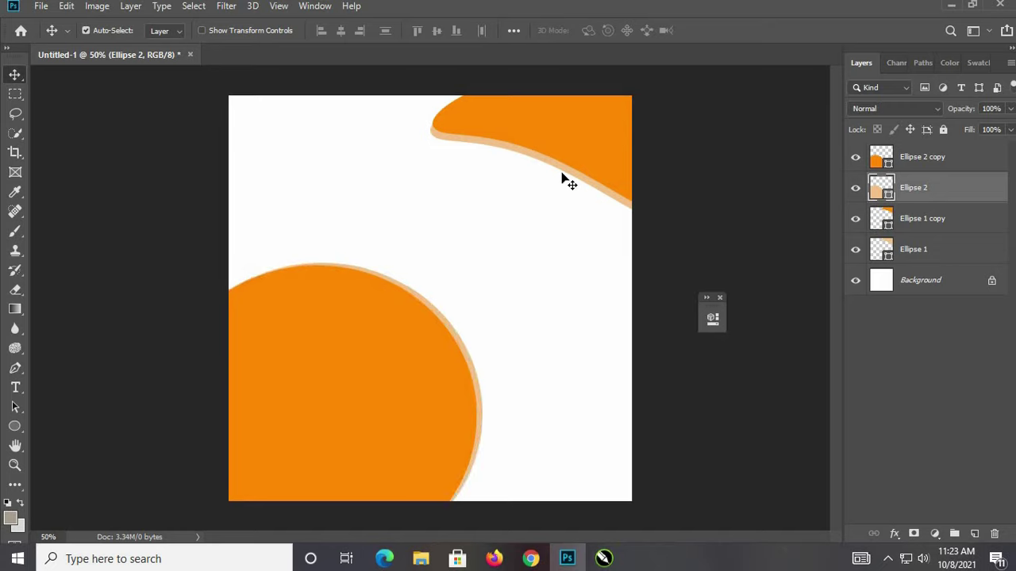
key("Right")
key("Down")
key("Down")
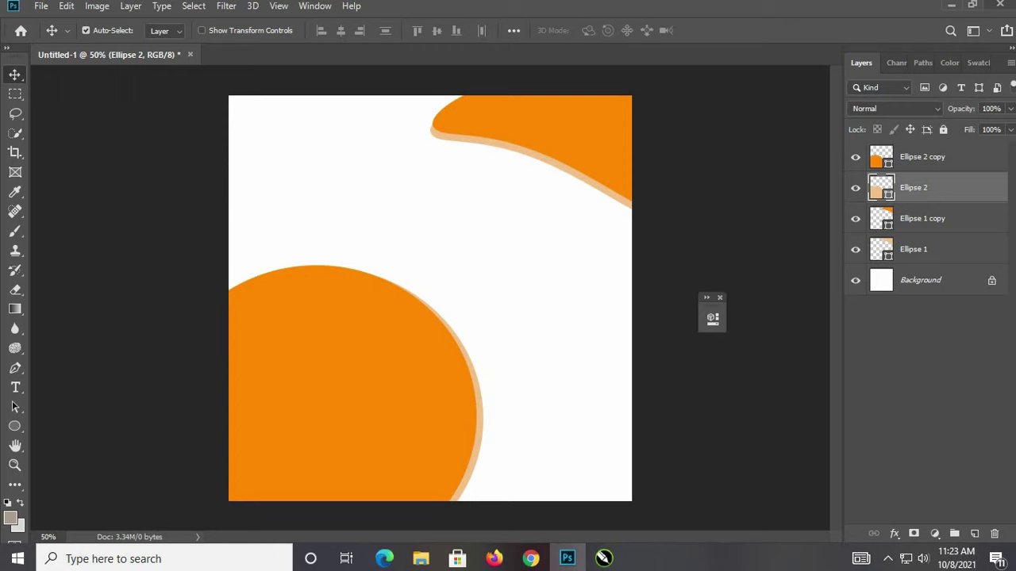
Step: Select both circle layers and nudge them together into the bottom-left corner
left_click(960, 159, "ctrl")
key("shift+Left")
key("shift+Left")
key("shift+Left")
key("shift+Left")
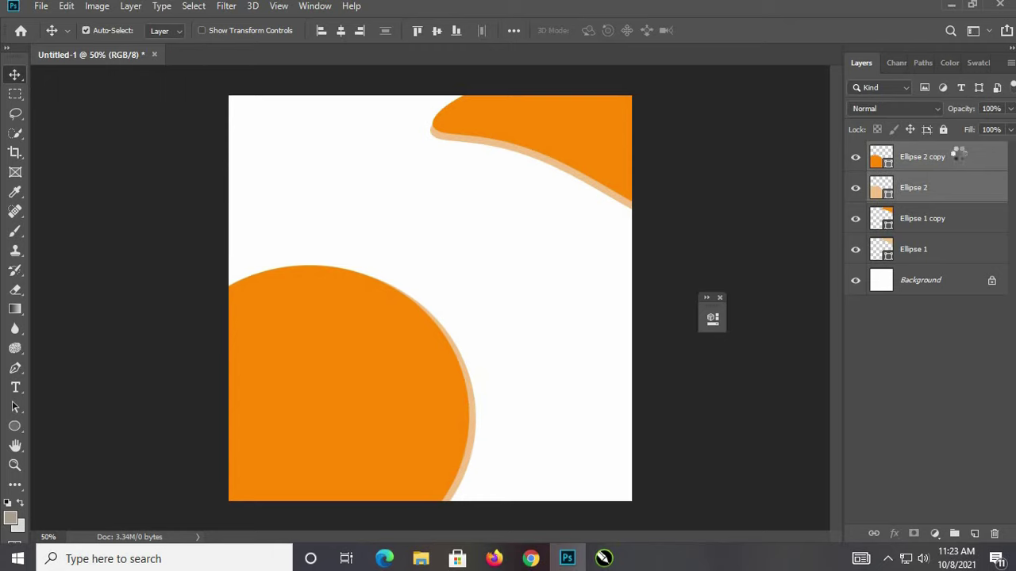
key("shift+Left")
key("shift+Left")
key("shift+Left")
key("shift+Left")
key("shift+Right")
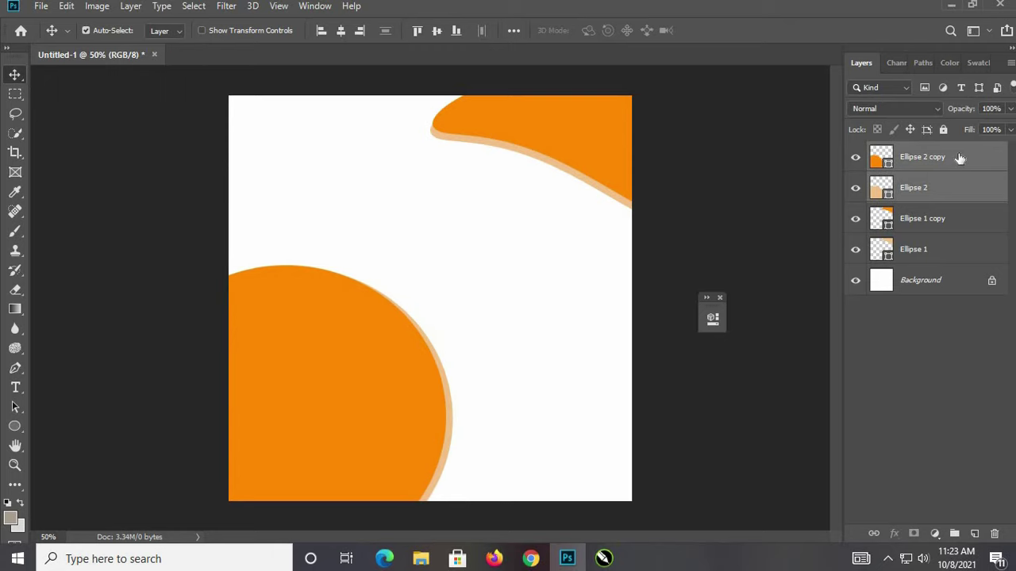
key("shift+Right")
key("shift+Right")
key("shift+Right")
key("shift+Right")
key("shift+Down")
key("shift+Right")
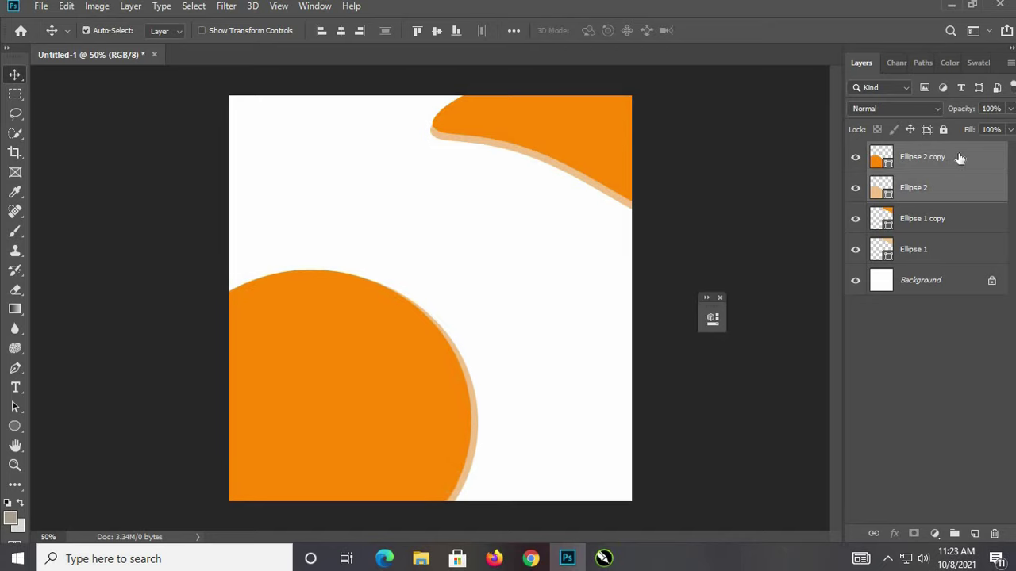
key("shift+Right")
key("shift+Down")
key("shift+Down")
key("shift+Up")
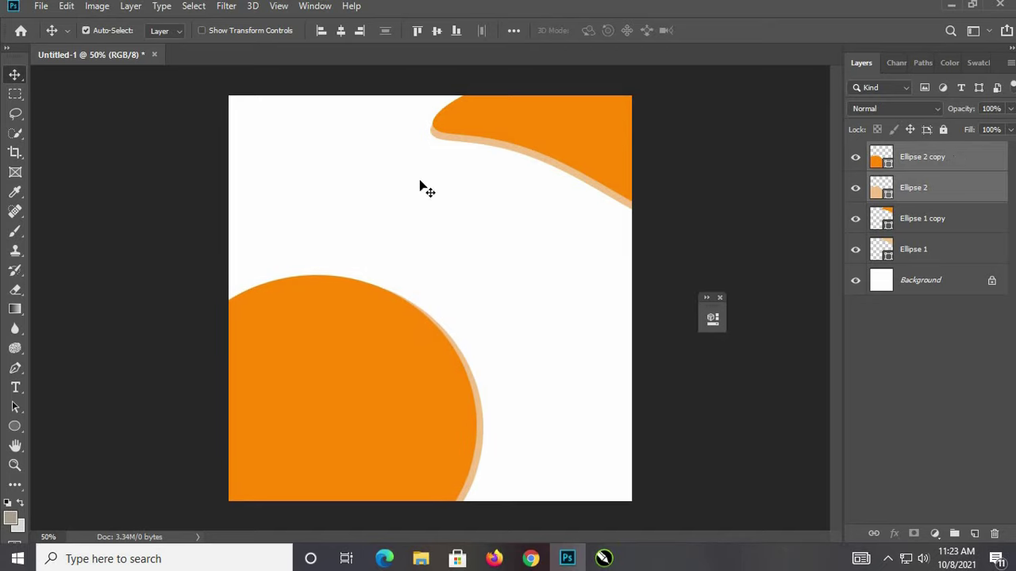
Step: Deselect the circle layers, move the floating panel off the canvas, and choose the Ellipse Tool
left_click(732, 304)
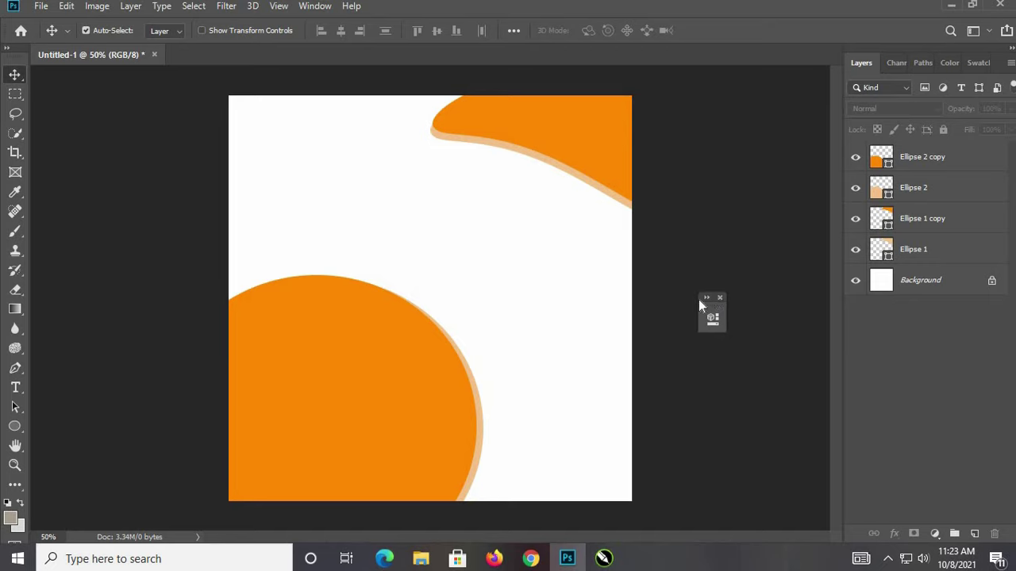
left_click_drag(698, 299, 853, 375)
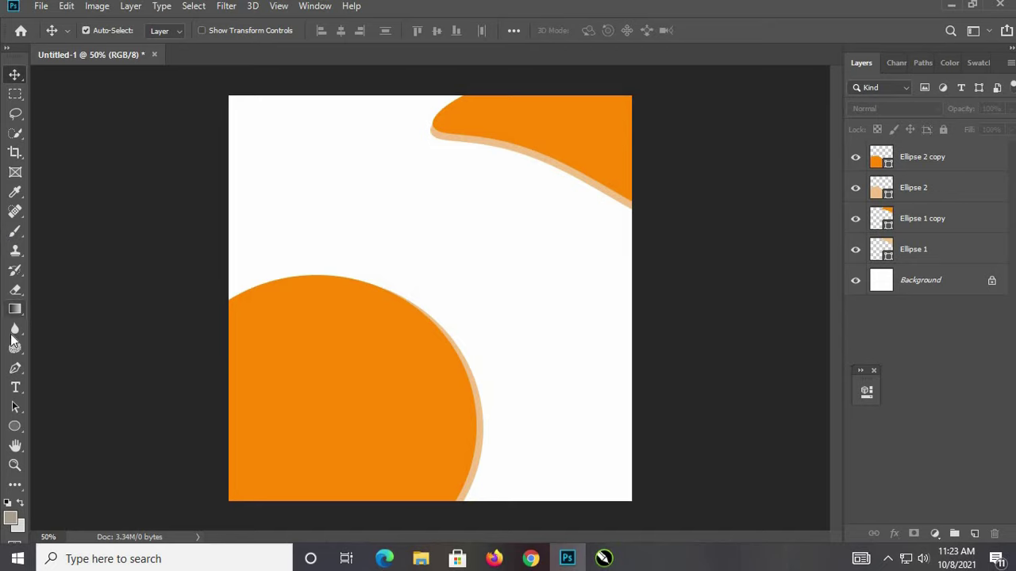
left_click(12, 429)
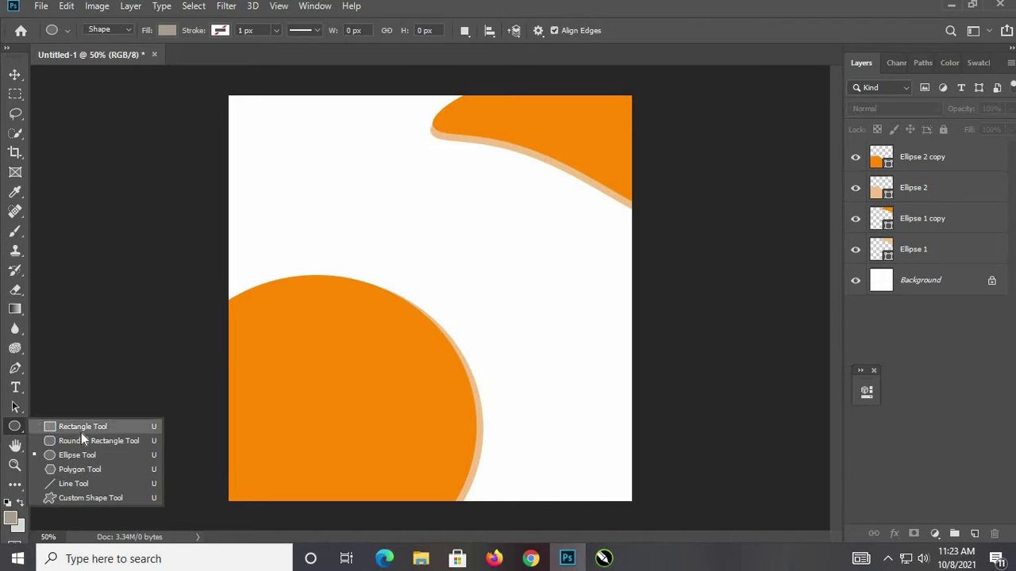
Step: Draw a grey circle overlapping the orange circle, move it to the left edge, then minimize Photoshop
left_click(80, 456)
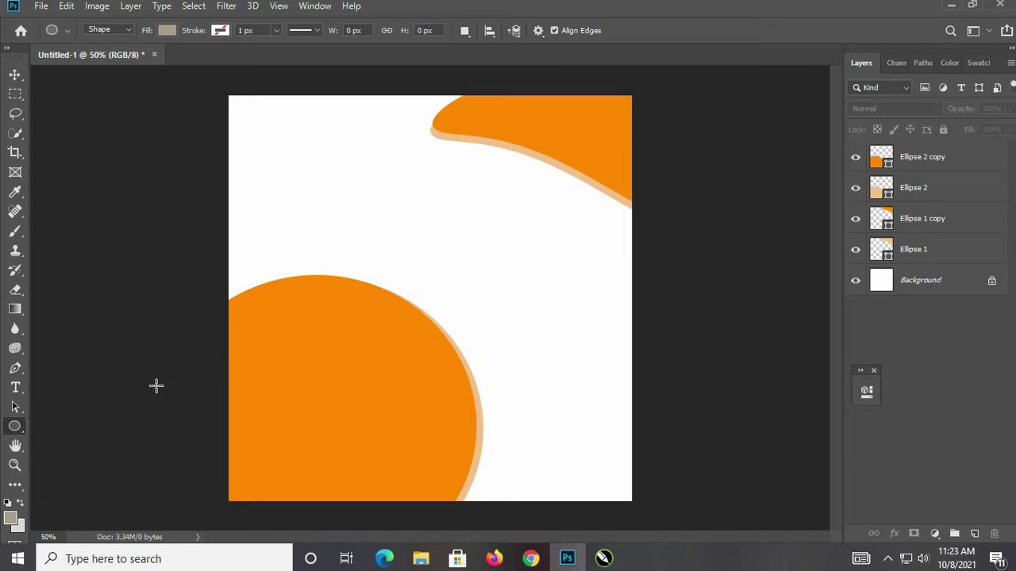
left_click_drag(254, 156, 472, 371)
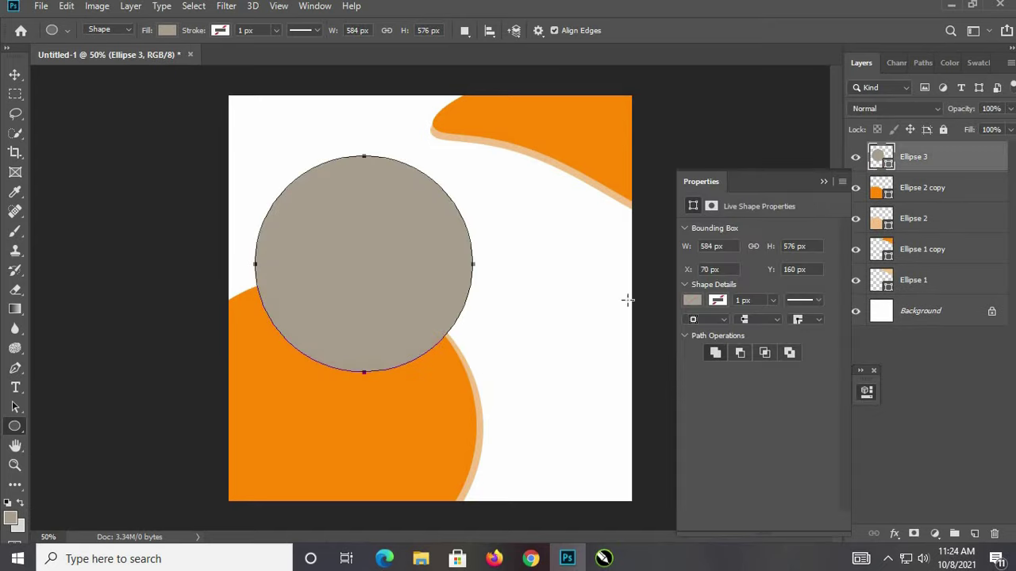
left_click(15, 74)
left_click_drag(399, 265, 369, 277)
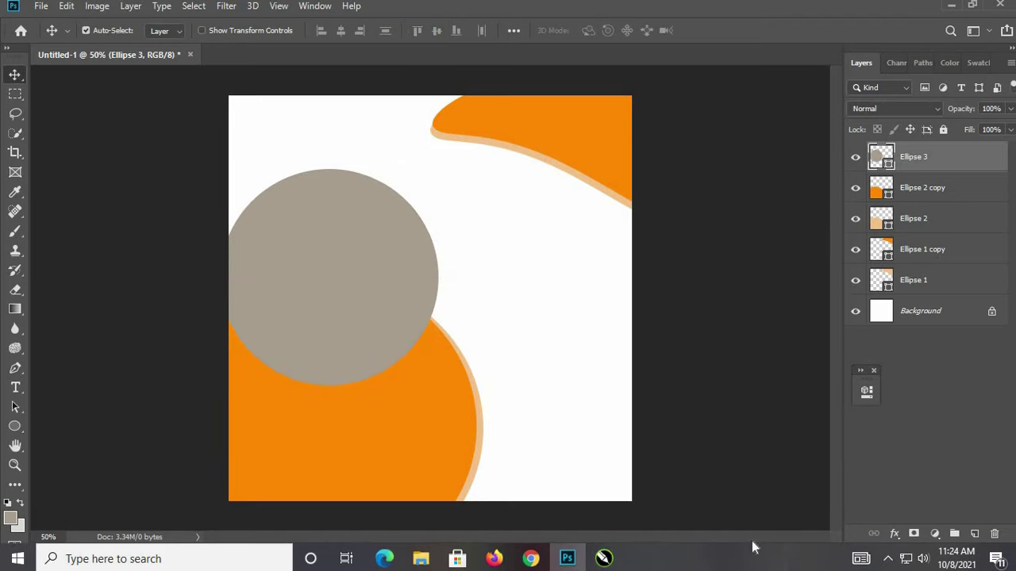
left_click(951, 7)
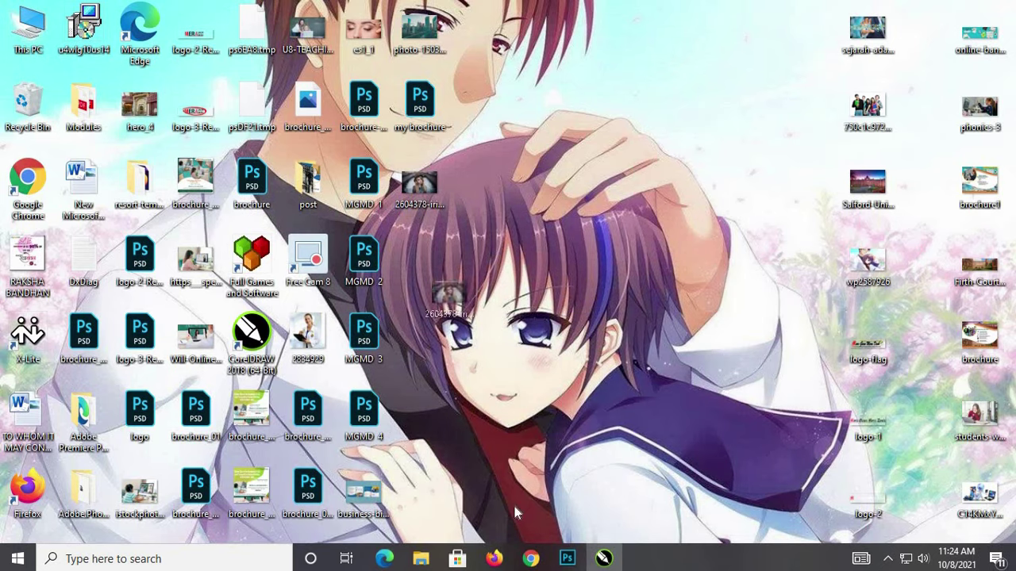
Step: Place the portrait photo, clip it into the grey circle with a clipping mask, and reposition it
left_click(565, 559)
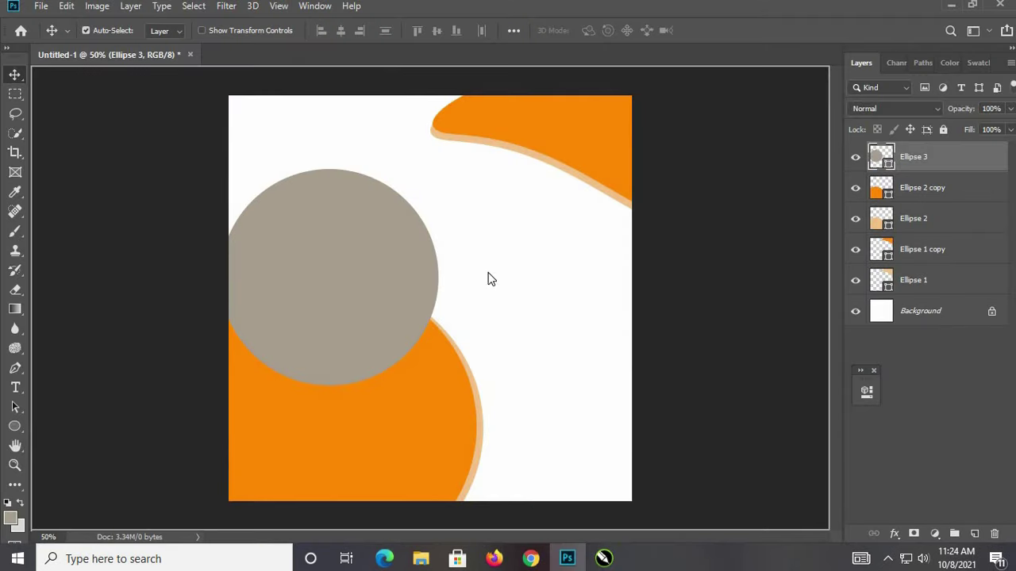
mouse_move(565, 559)
left_mouse_down()
mouse_move(487, 276)
mouse_move(385, 262)
left_mouse_up()
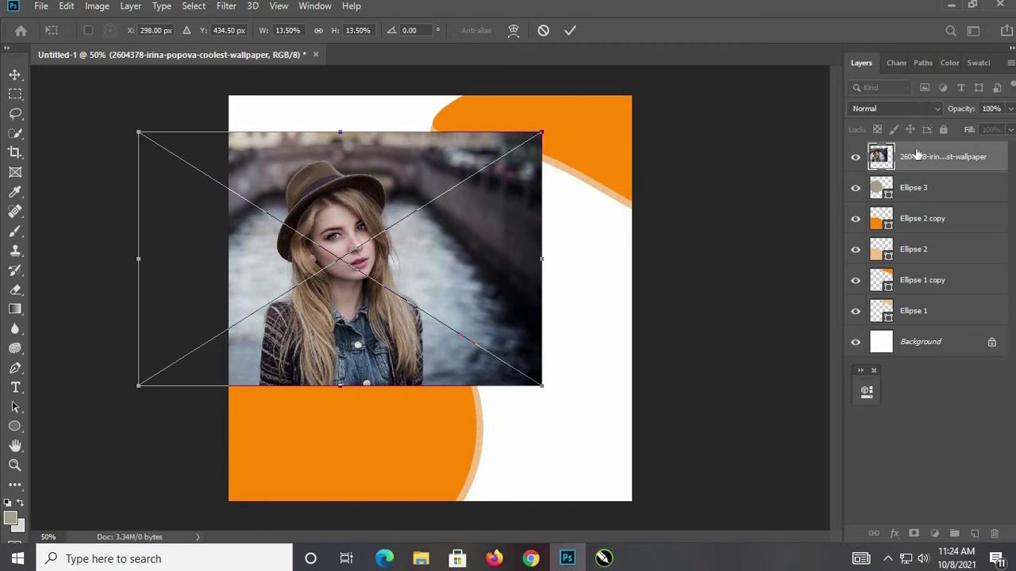
key("Return")
right_click(944, 157)
left_click(816, 326)
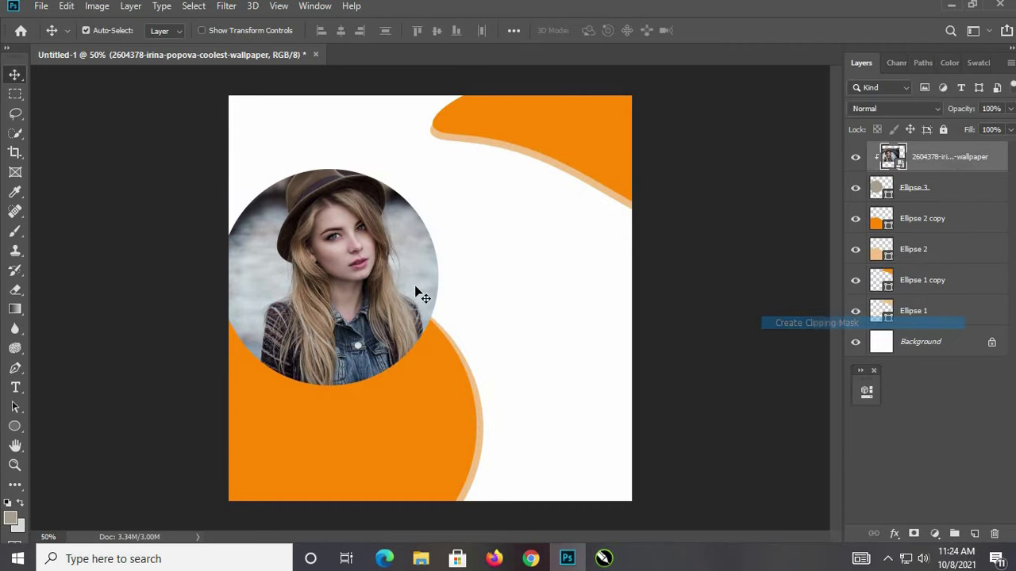
left_click_drag(414, 285, 368, 302)
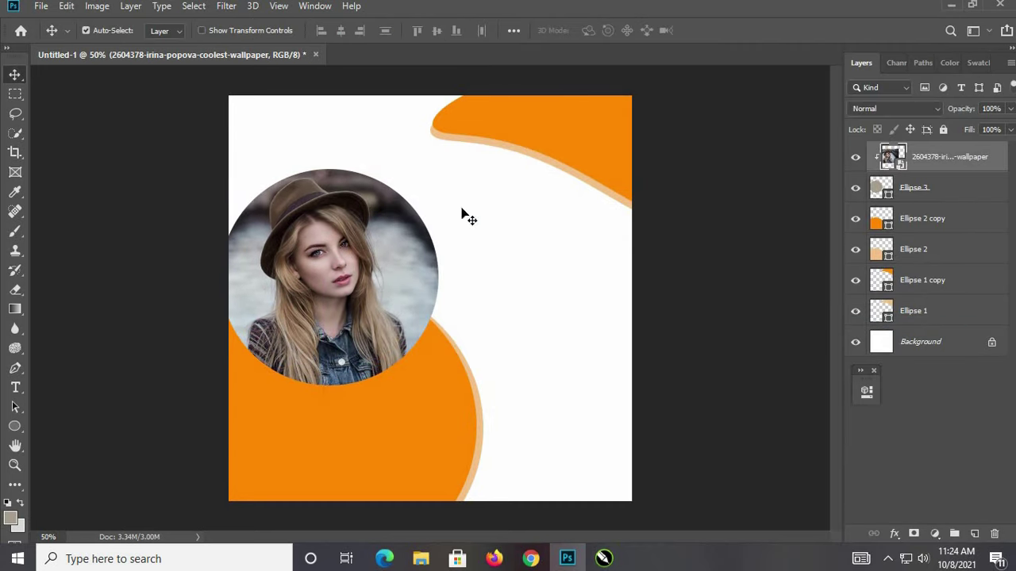
Step: Apply a Black & White adjustment to the portrait, nudge it down, and select Ellipse 3
left_click(97, 6)
mouse_move(120, 45)
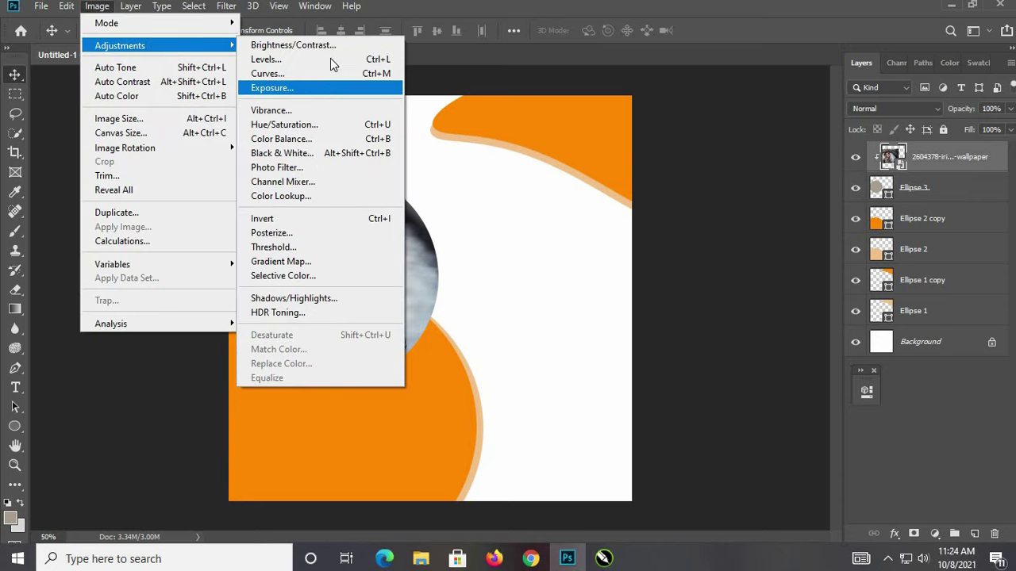
left_click(332, 154)
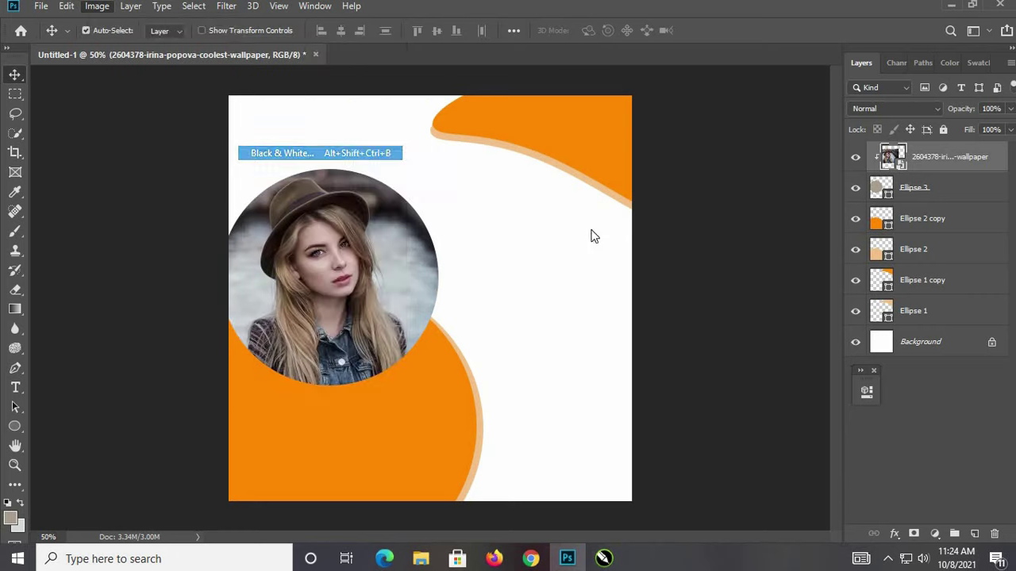
left_click(619, 63)
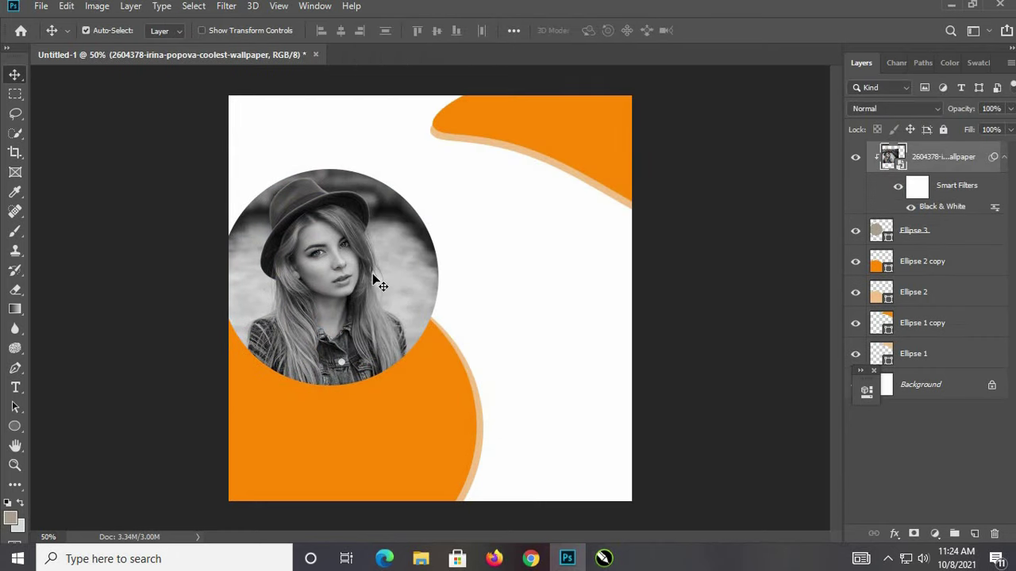
left_click_drag(372, 273, 374, 280)
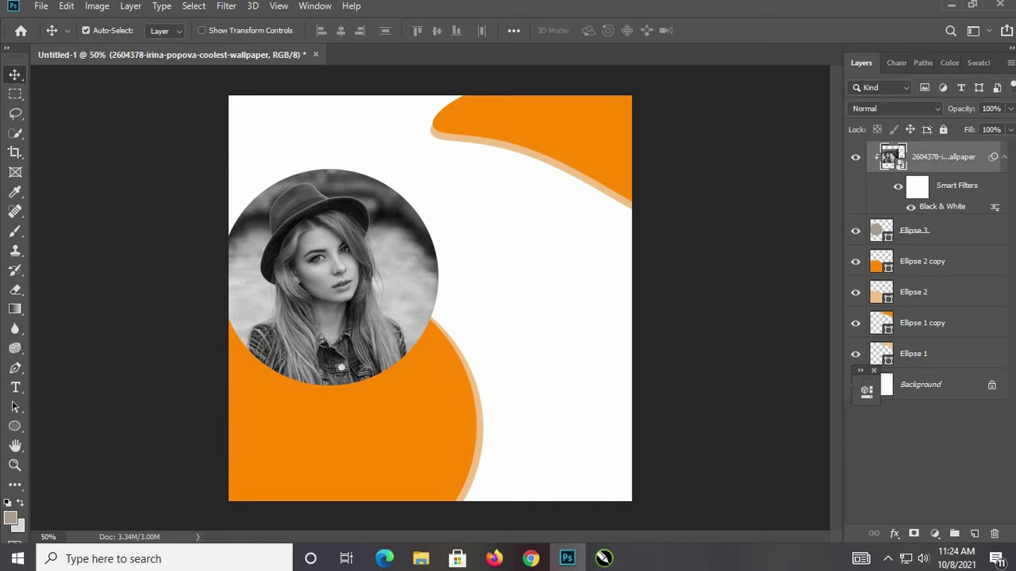
left_click(958, 235)
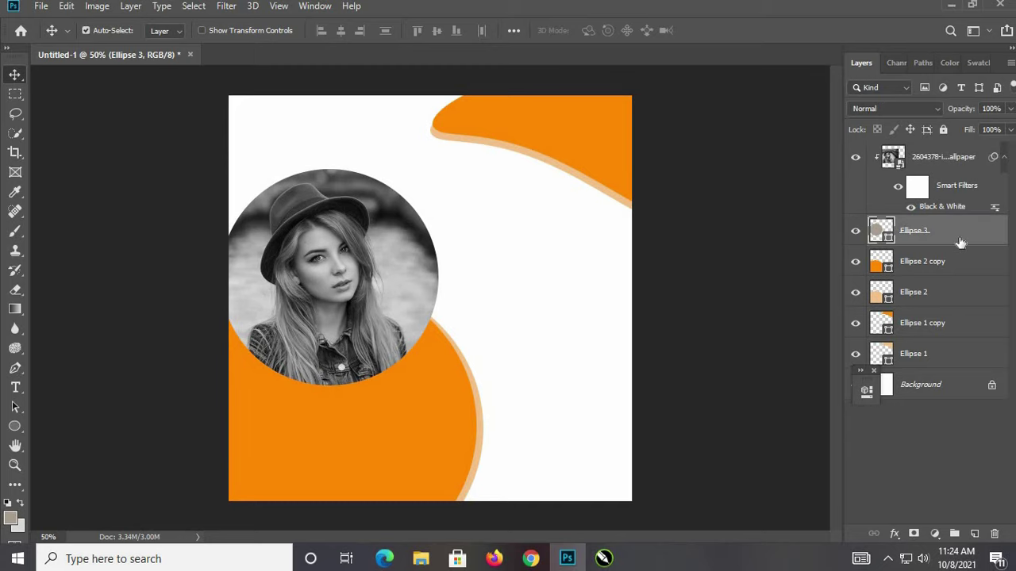
Step: Give Ellipse 3 a Drop Shadow: 48% opacity, 18 px distance, 32 px size
double_click(958, 235)
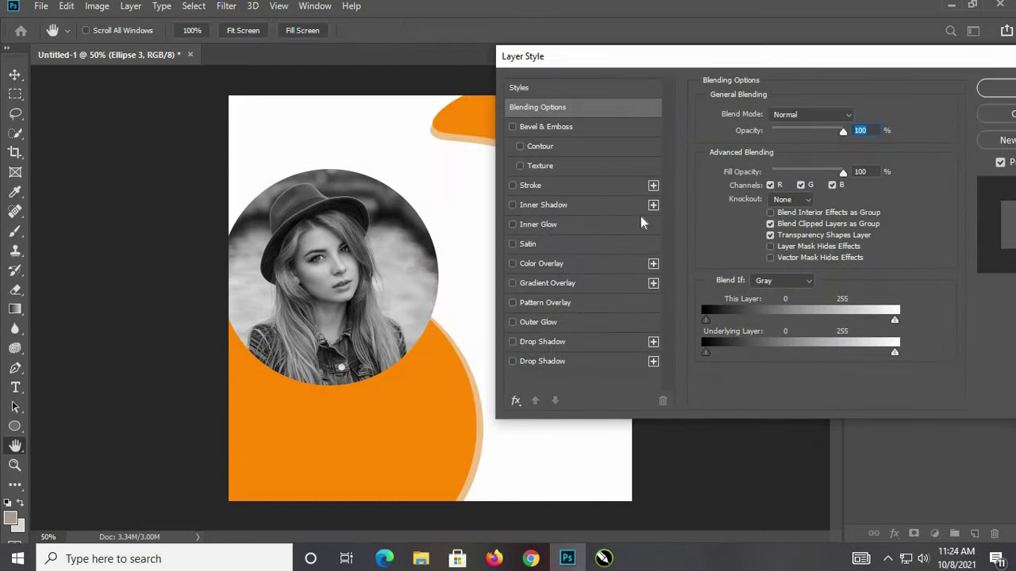
left_click(570, 364)
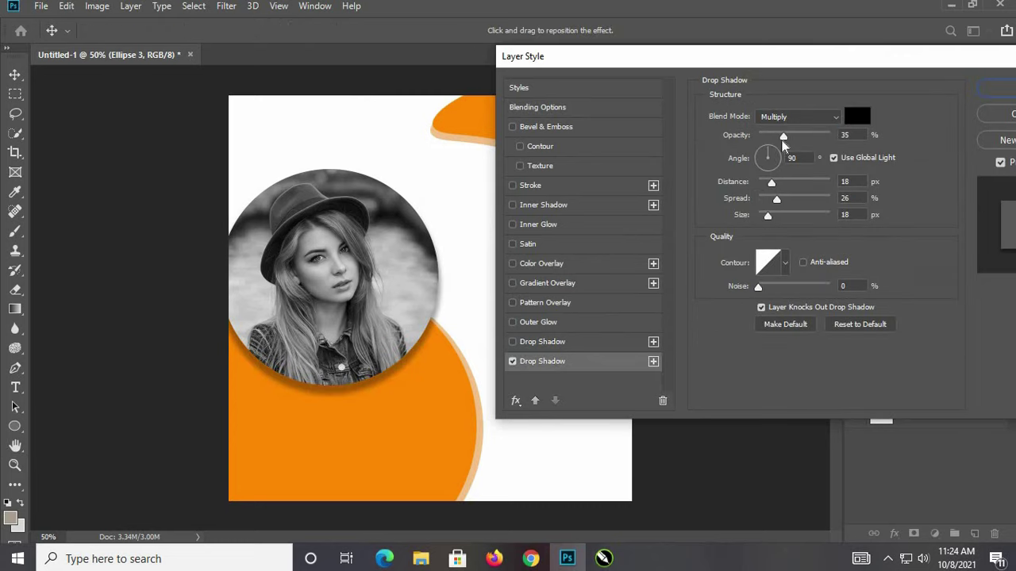
mouse_move(771, 217)
left_mouse_down()
mouse_move(782, 220)
mouse_move(772, 220)
left_mouse_up()
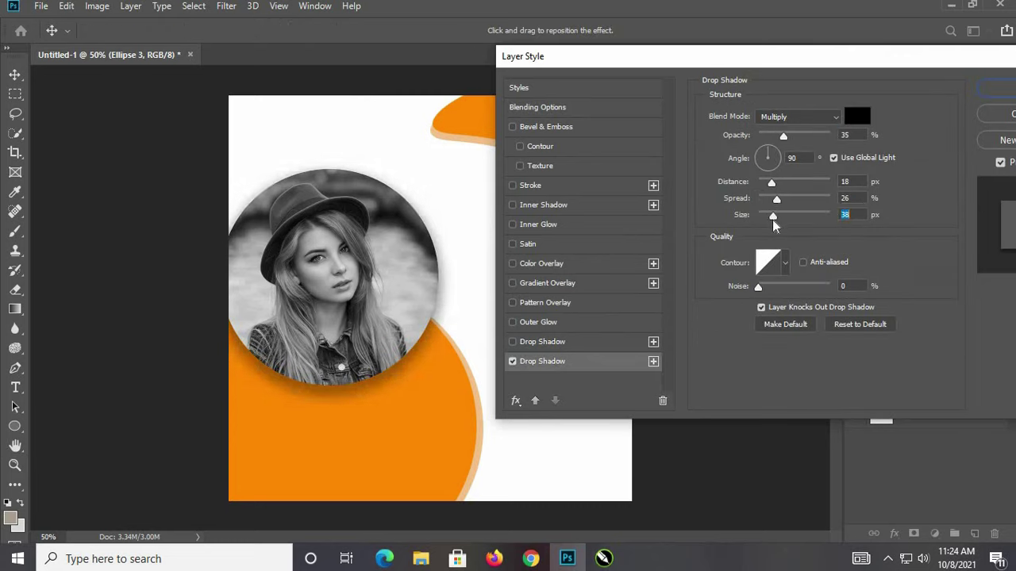
left_click_drag(781, 137, 799, 135)
key("Return")
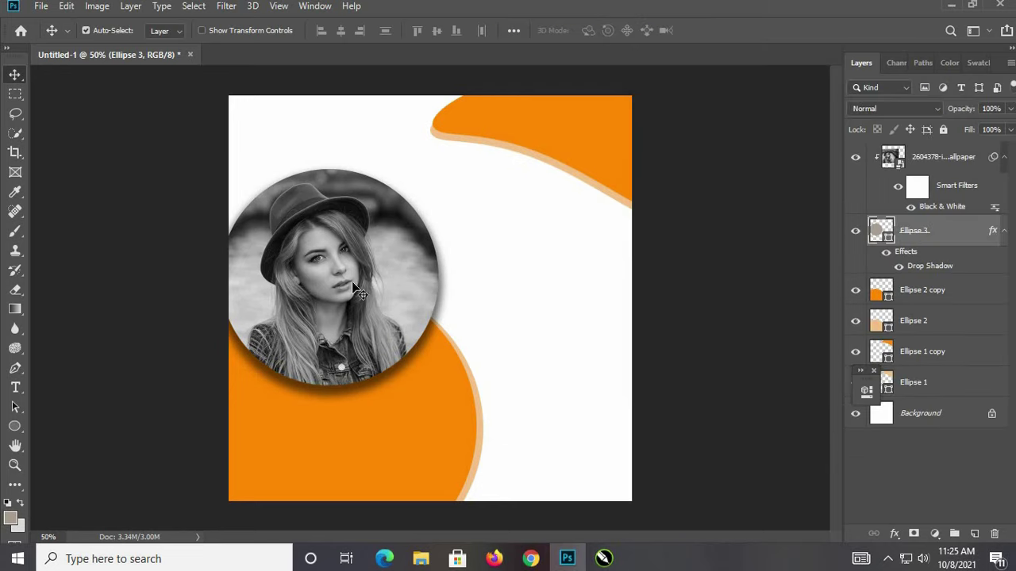
Step: Nudge the photo and its circle two pixels down and two left, then deselect
left_click(933, 157, "ctrl")
key("Down")
key("Down")
key("Down")
key("Down")
key("Down")
key("Down")
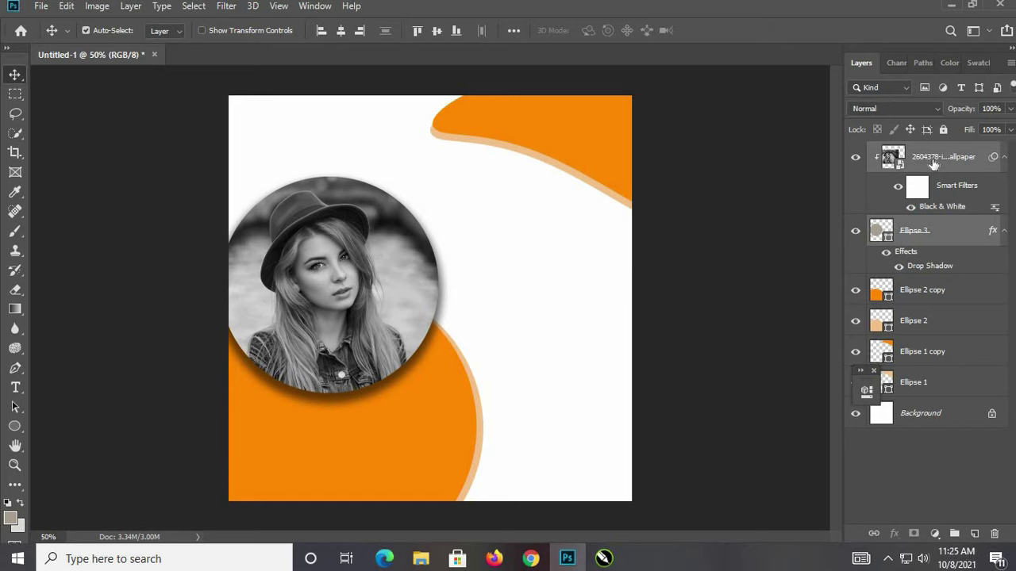
key("Down")
key("Down")
key("Down")
key("Left")
key("Left")
key("Left")
key("Left")
key("Left")
key("Left")
key("Left")
key("Left")
key("Left")
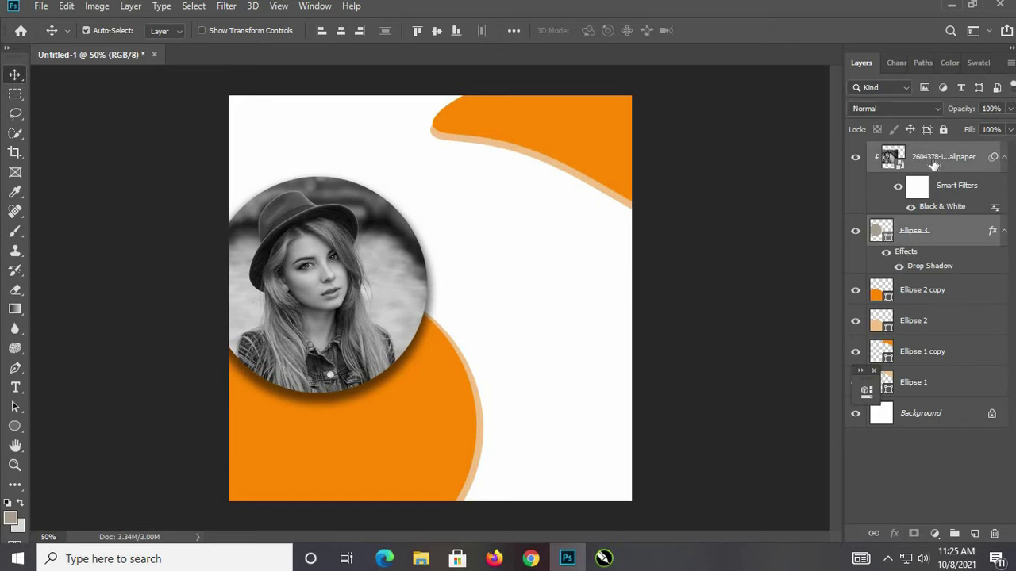
key("Left")
key("Left")
key("Left")
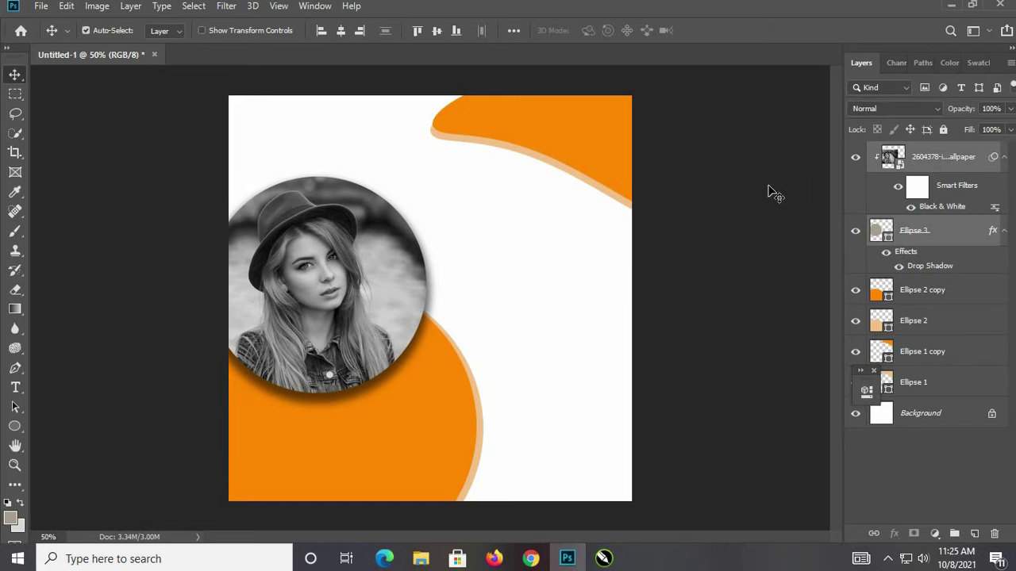
left_click(873, 441)
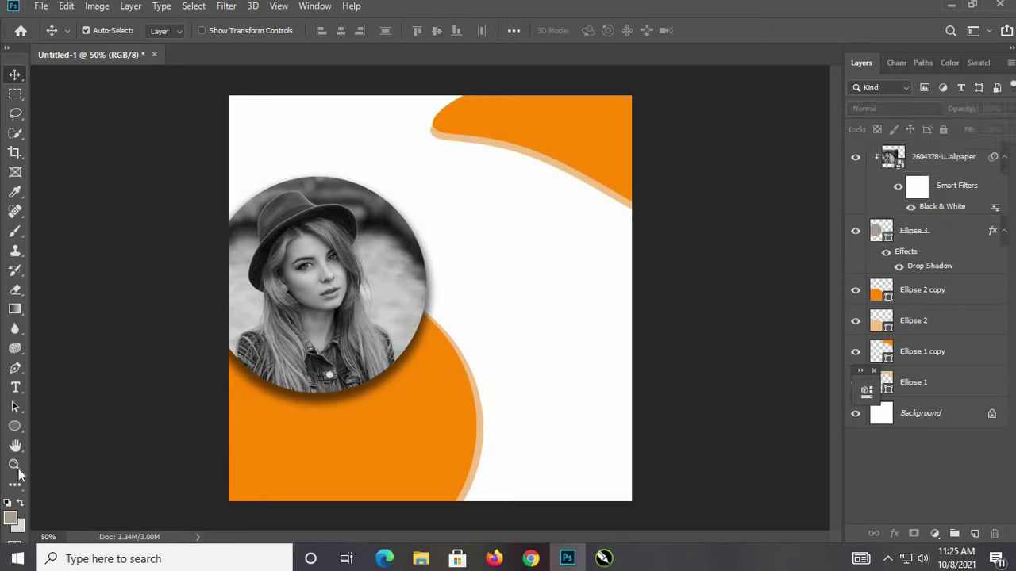
Step: Draw a 12×12 px circle near the canvas top-left and fill it with orange sampled from the background
left_click(15, 426)
left_click_drag(249, 111, 254, 117)
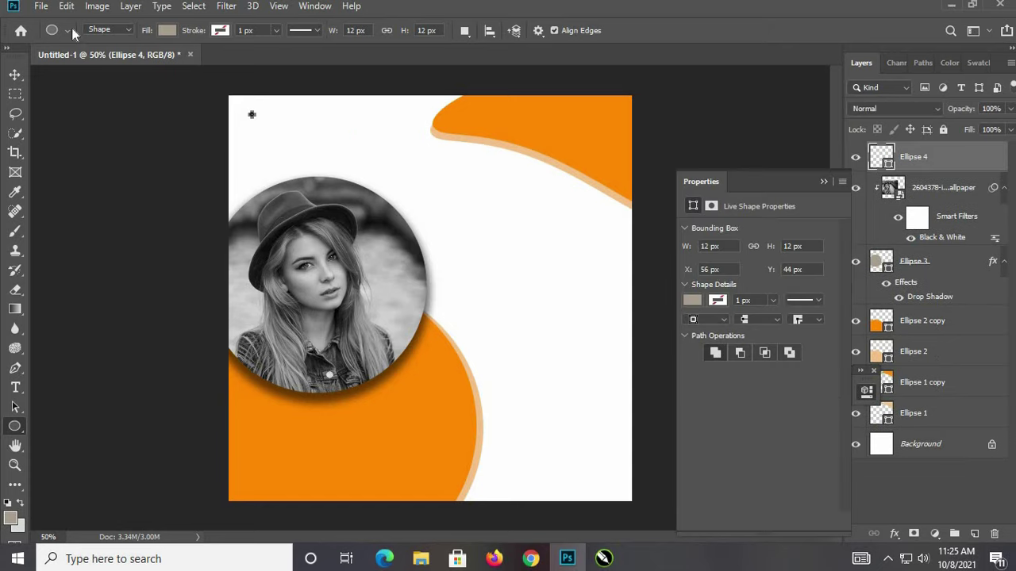
left_click(691, 300)
left_click(581, 135)
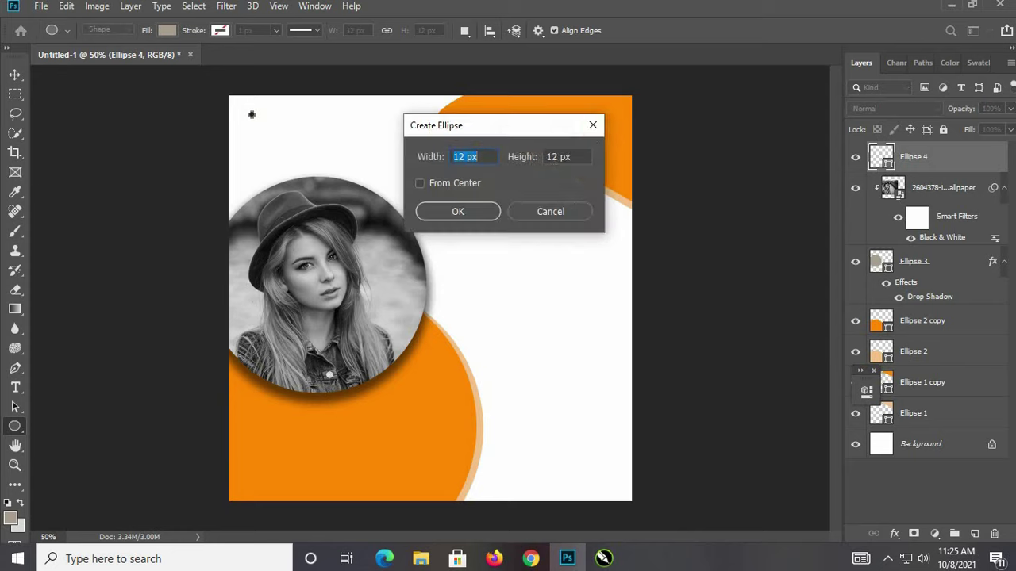
left_click(593, 125)
double_click(887, 164)
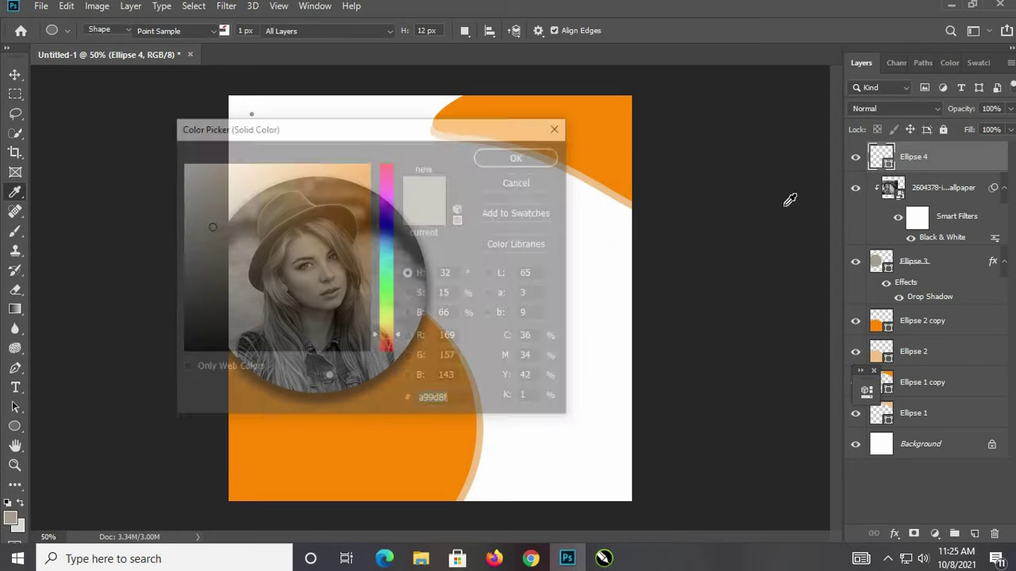
left_click(591, 158)
left_click(519, 154)
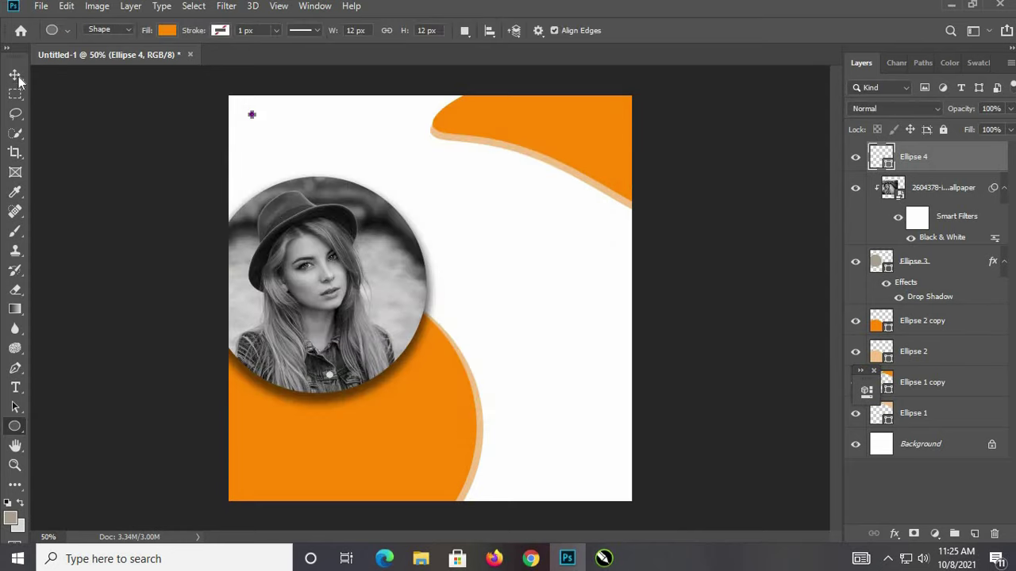
left_click(17, 76)
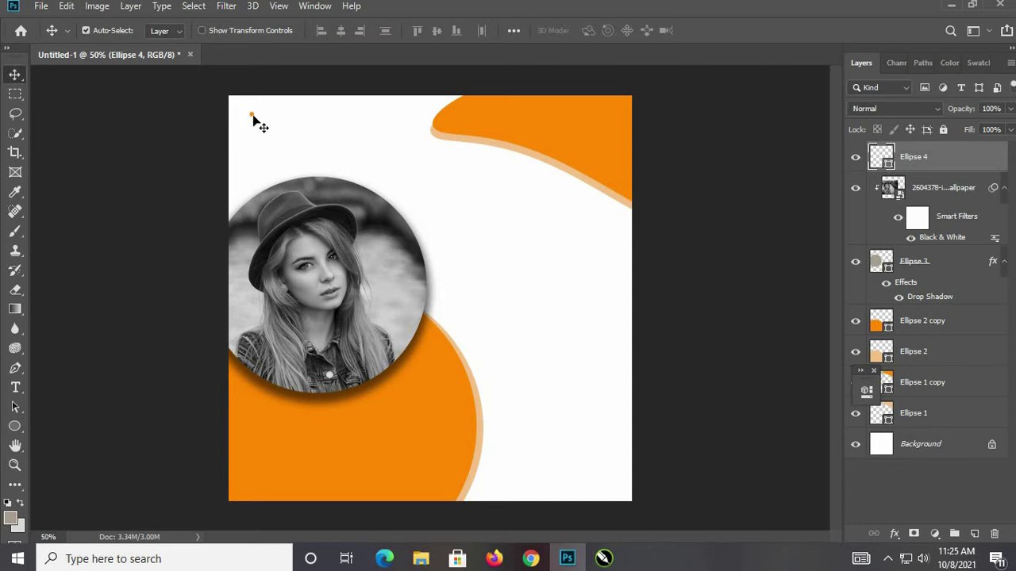
Step: Duplicate the dot into an evenly spaced row of eight orange dots
left_click_drag(259, 119, 270, 124)
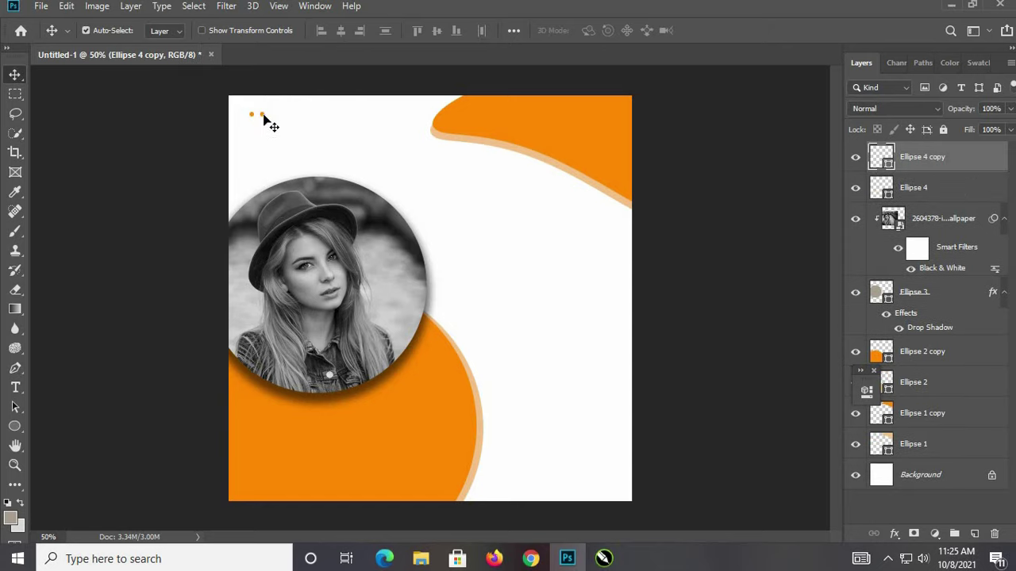
left_click(941, 185, "ctrl")
key("ctrl+j")
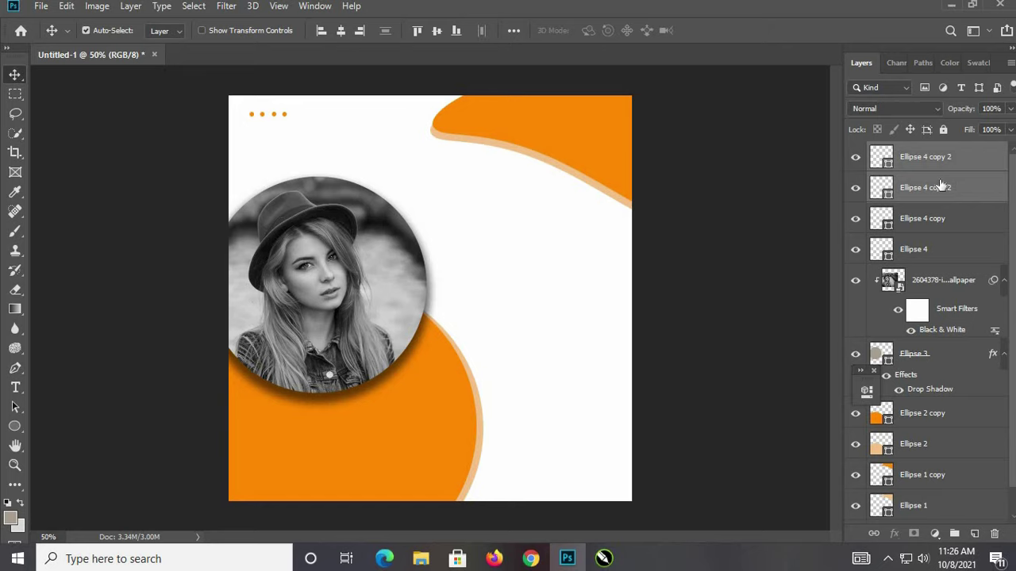
left_click(971, 222, "shift")
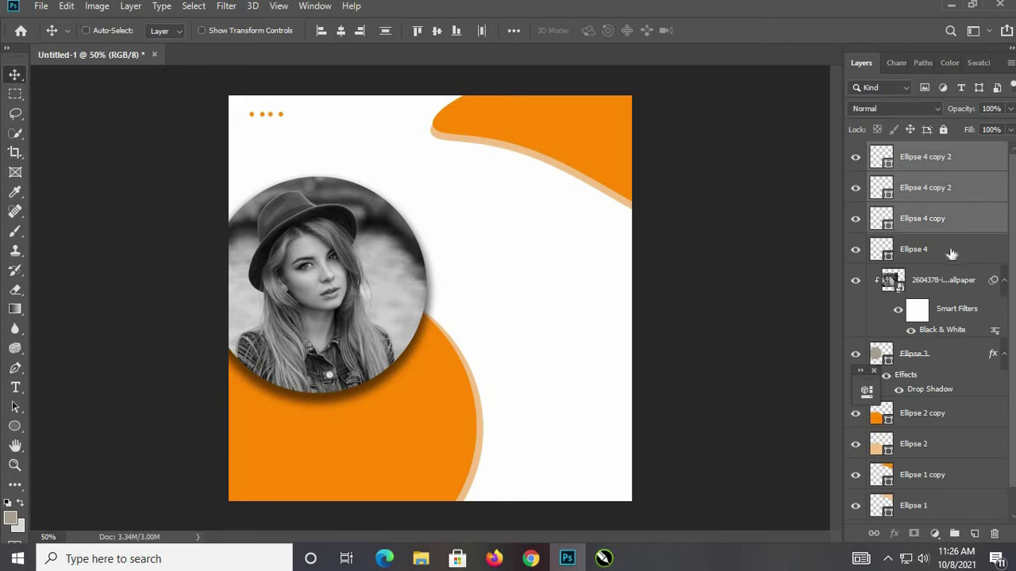
left_click(952, 252, "shift")
key("ctrl+j")
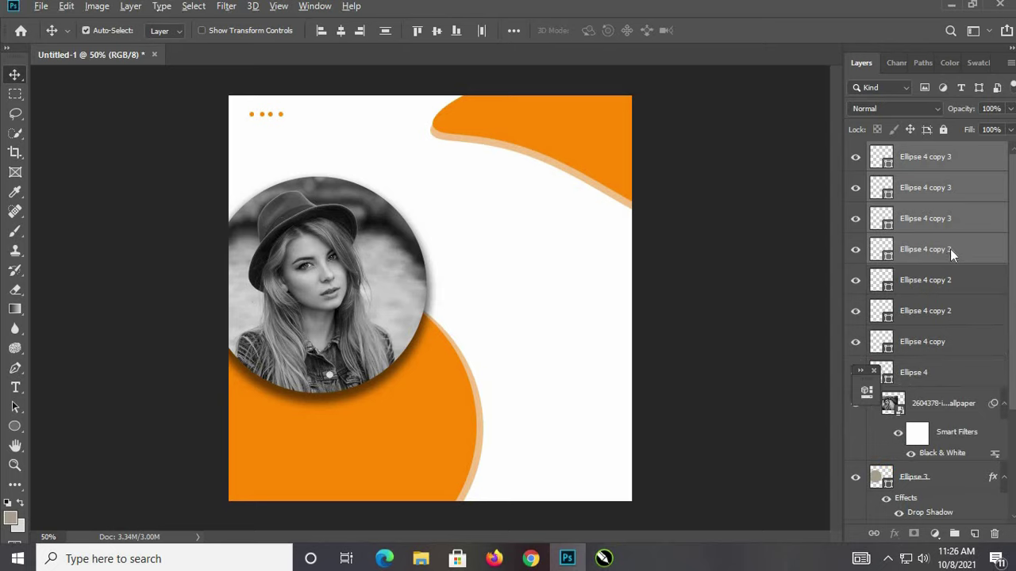
key("ctrl+alt+shift+t")
key("ctrl+alt+shift+t")
key("ctrl+alt+shift+t")
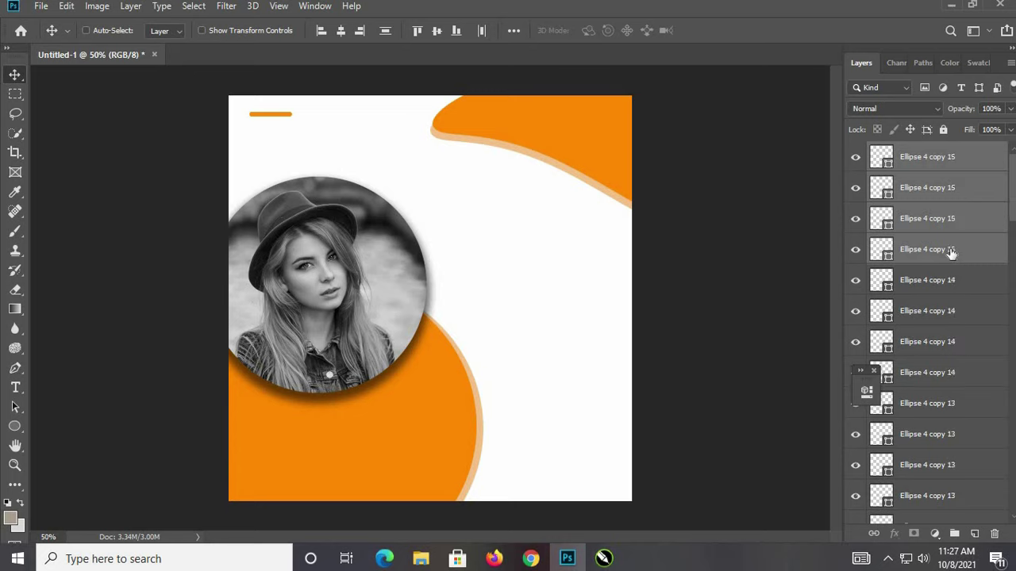
key("ctrl+z")
key("ctrl+z")
key("ctrl+z")
key("ctrl+z")
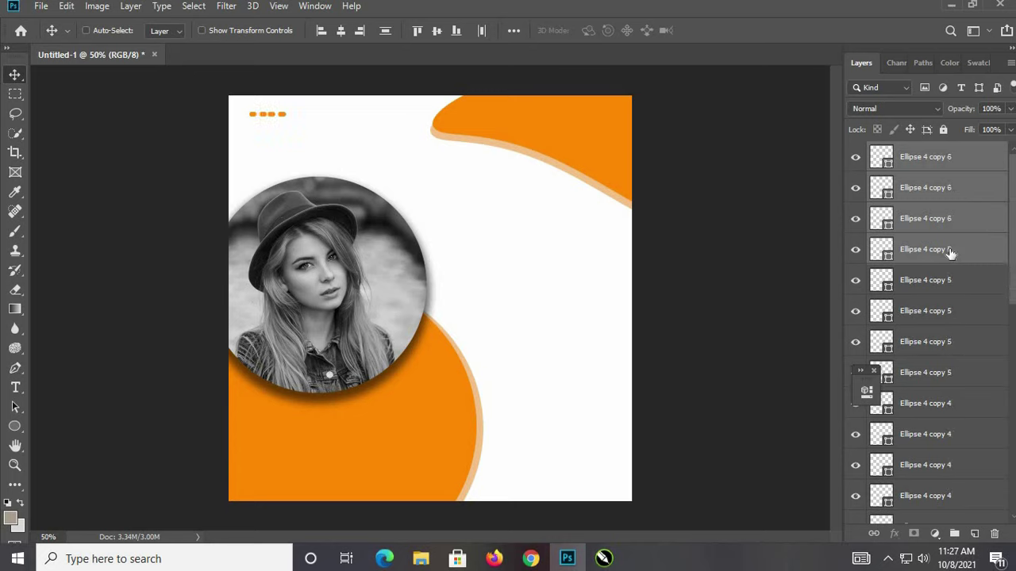
key("ctrl+z")
key("ctrl+z")
key("ctrl+z")
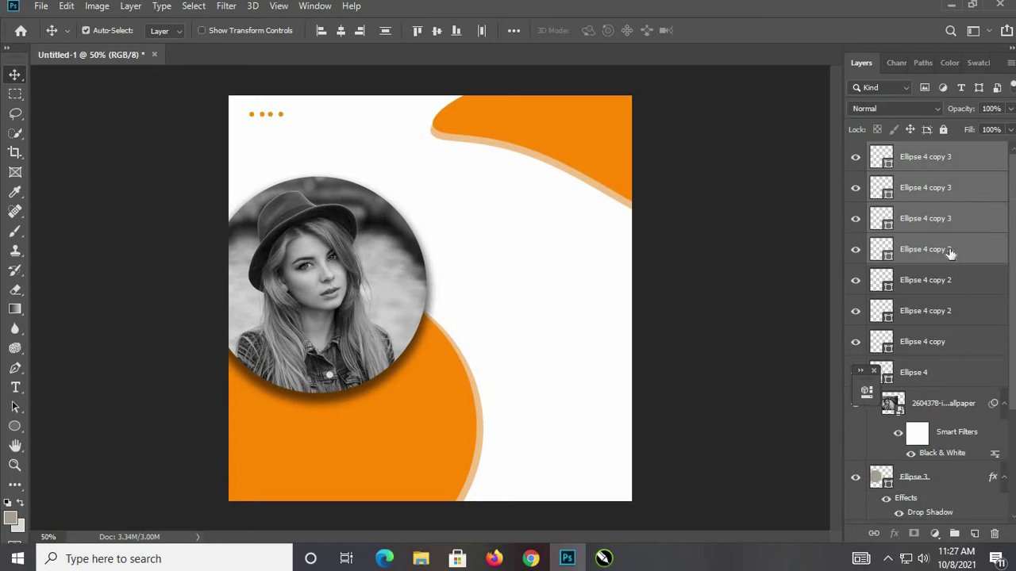
key("shift+Right")
key("shift+Right")
key("shift+Right")
Step: Marquee-select all eight dots in the row
left_click(300, 113)
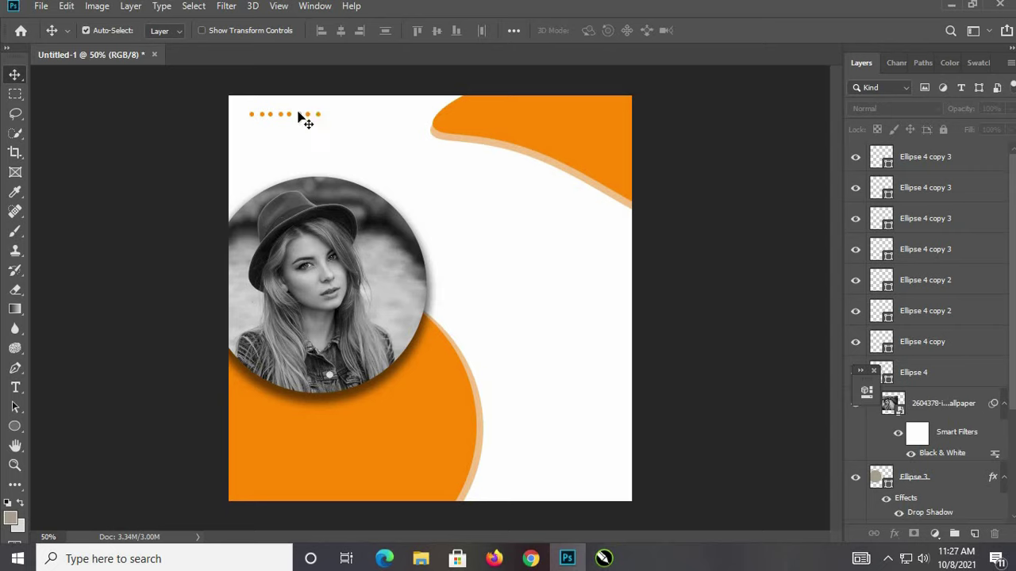
left_click_drag(295, 103, 322, 127)
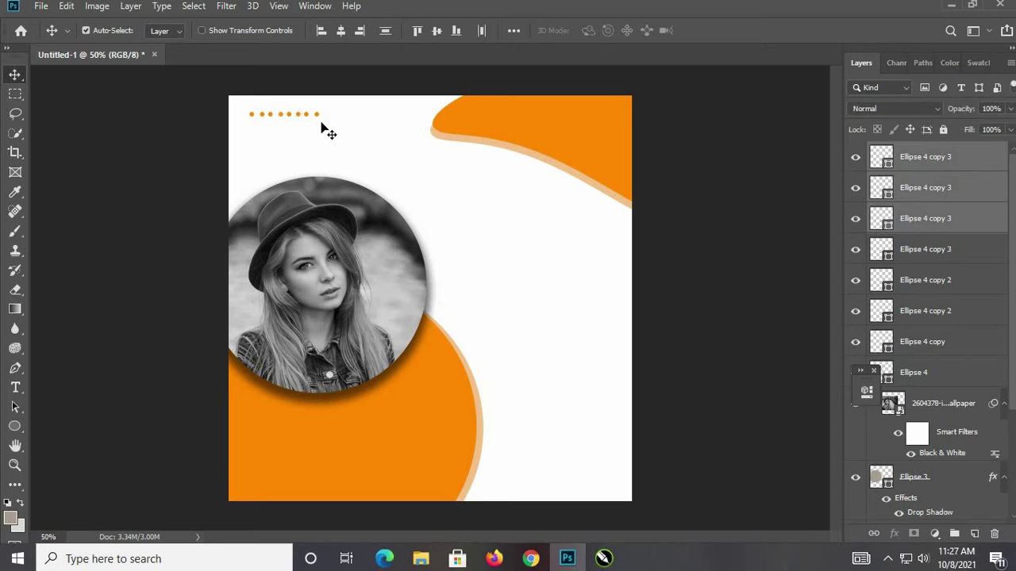
left_click_drag(277, 103, 319, 123)
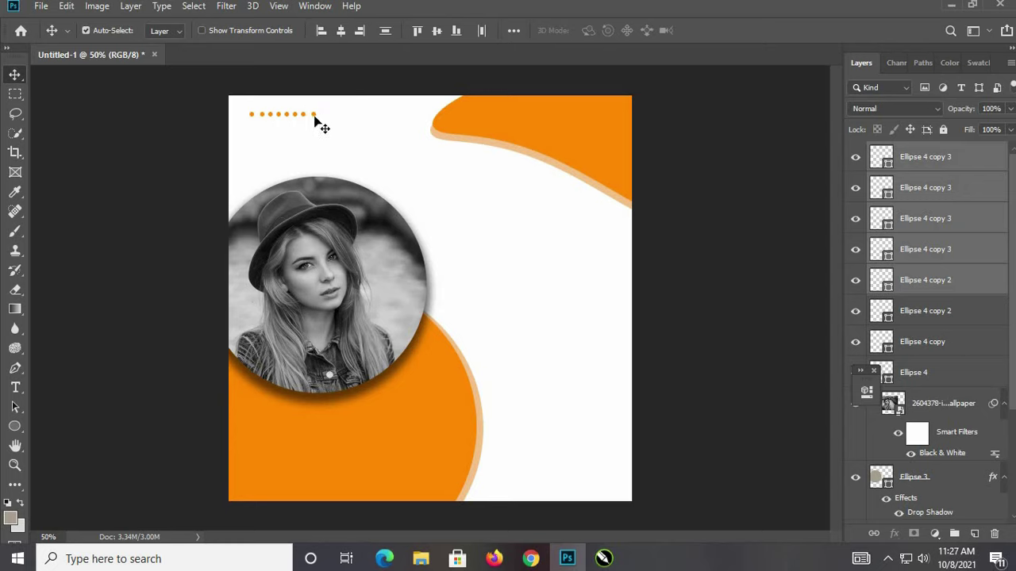
left_click_drag(316, 121, 330, 123)
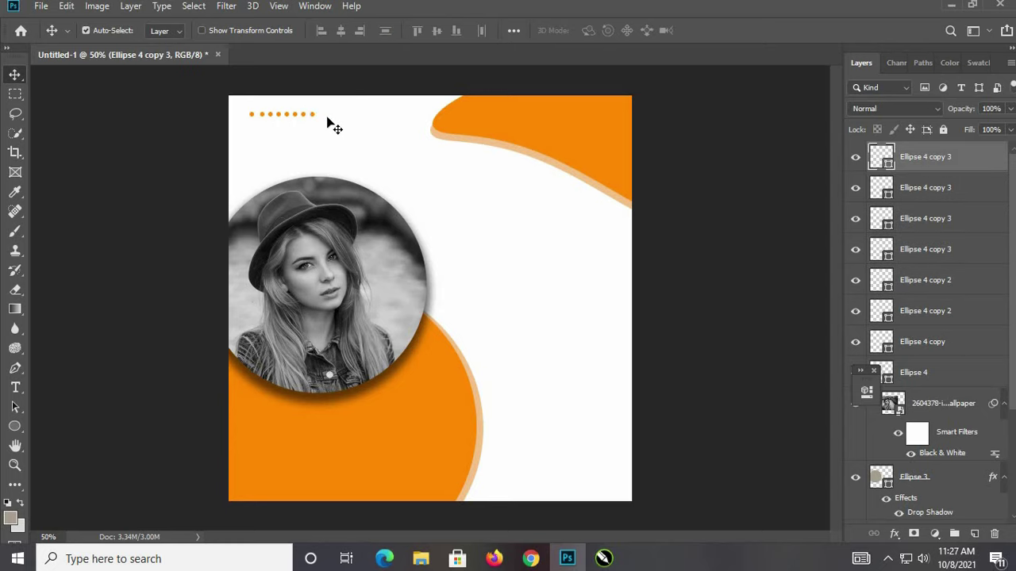
left_click_drag(249, 100, 333, 129)
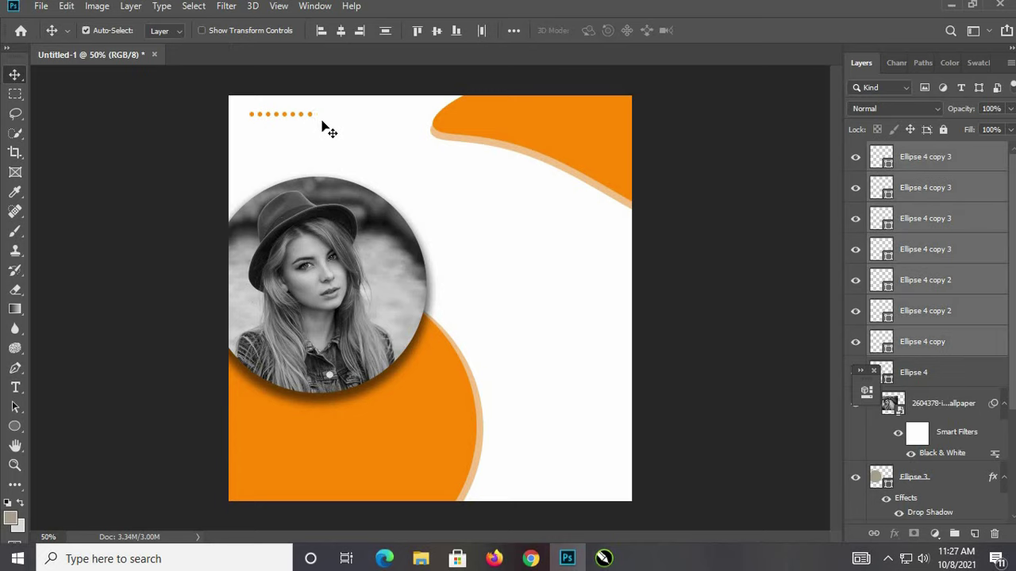
left_click(322, 122)
left_click_drag(246, 109, 320, 121)
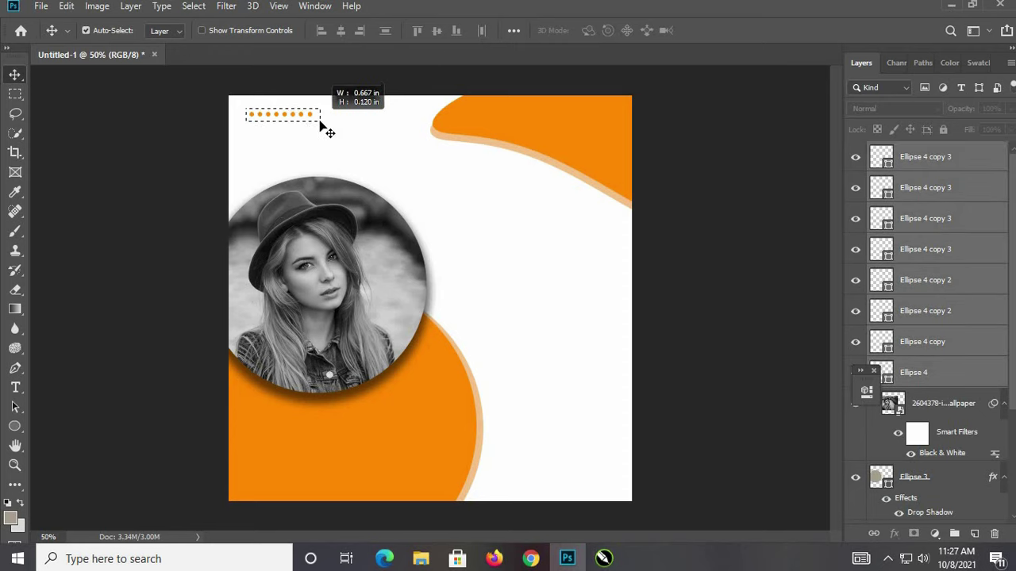
Step: Duplicate the eight dots, shift the copies right, and group the whole row as Group 1
key("ctrl")
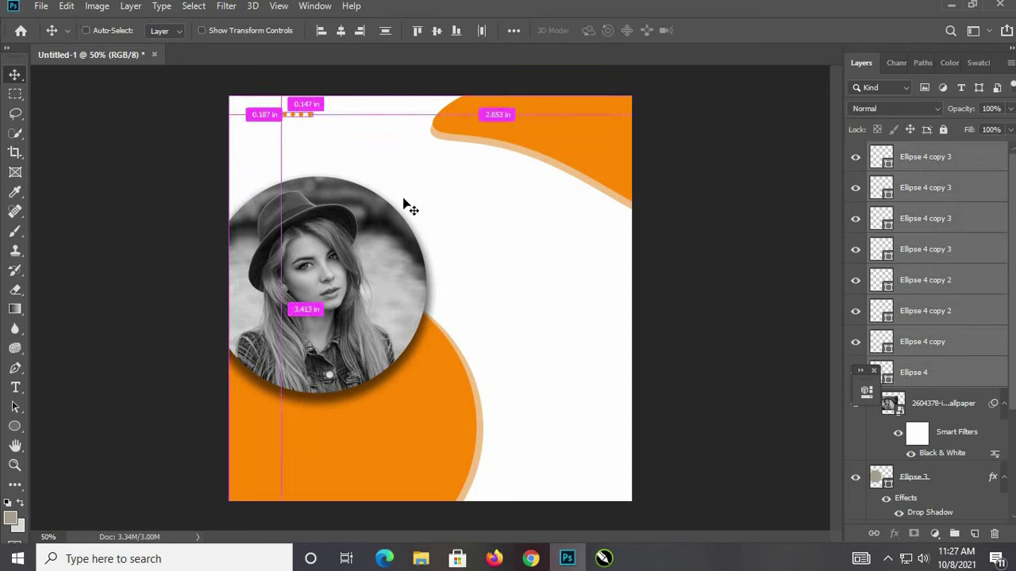
key("ctrl+j")
key("shift+Right")
key("shift+Right")
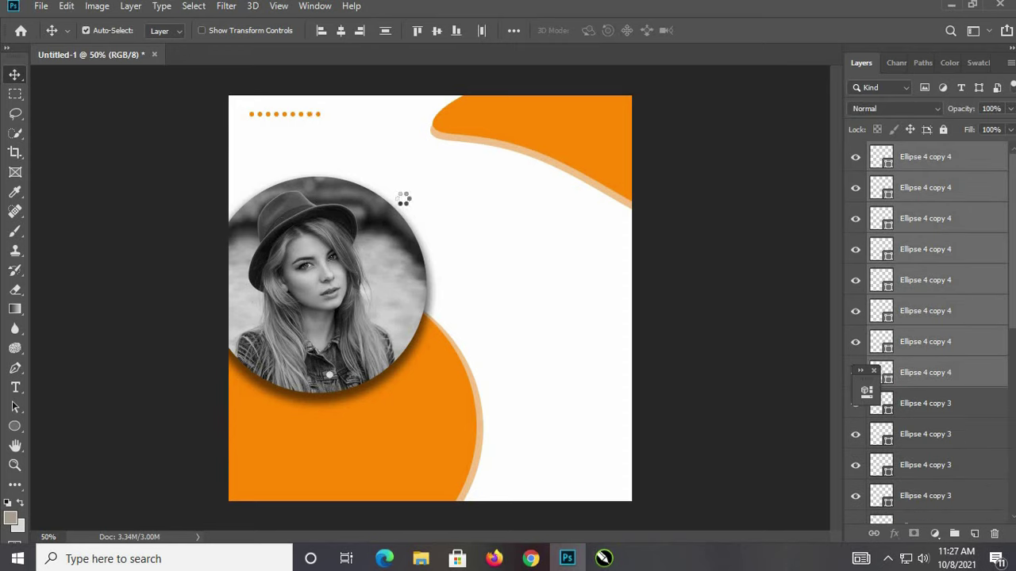
key("shift+Right")
key("shift+Right")
key("shift+Right")
key("shift+Right")
key("shift+Right")
key("shift+Right")
key("shift+Right")
key("shift+Right")
key("shift+Right")
key("shift+Right")
key("shift+Right")
key("shift+Right")
left_click_drag(393, 109, 238, 131)
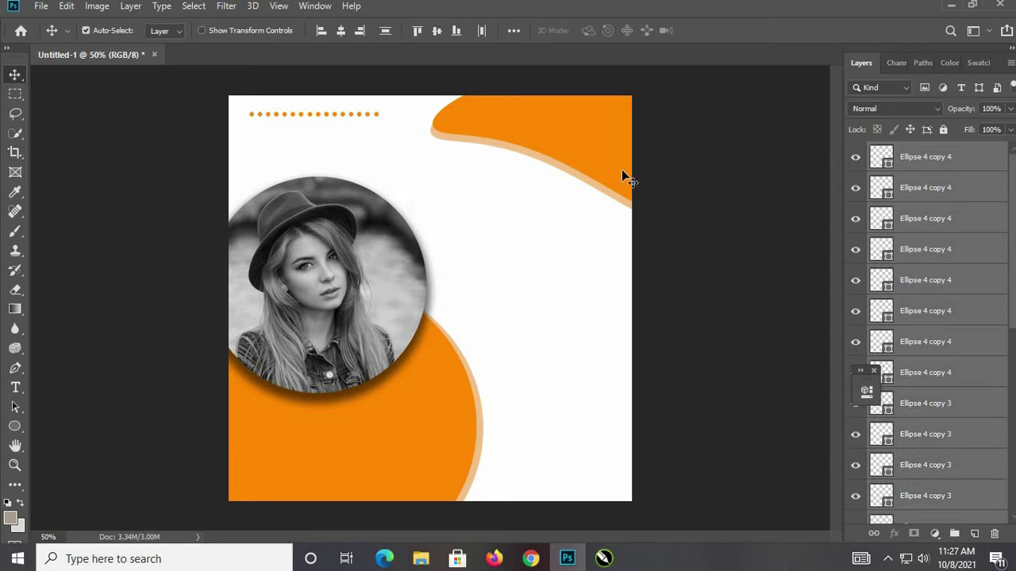
key("ctrl+g")
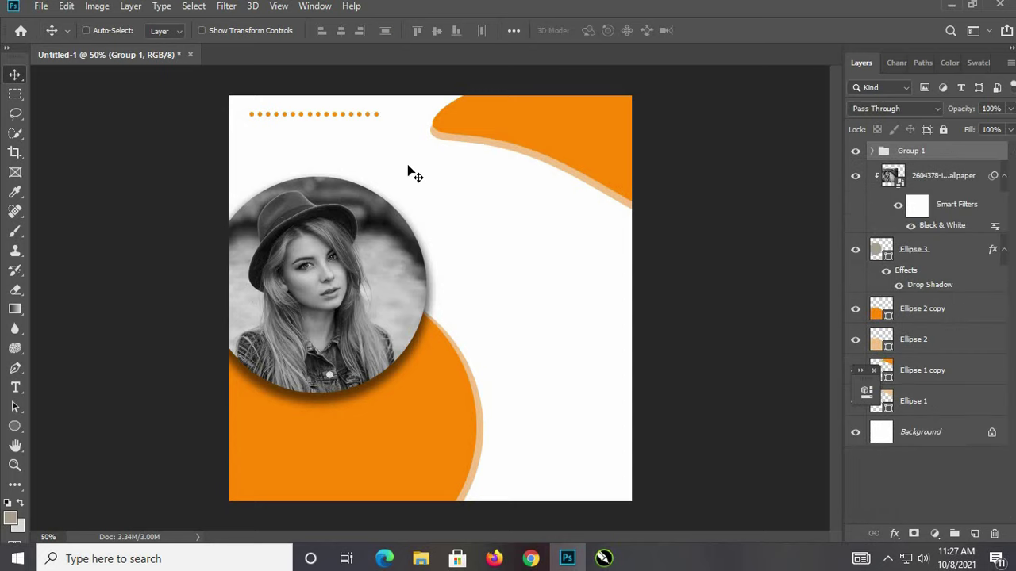
Step: Duplicate the dot group twice, stacking rows below and staggering the bottom row right
key("ctrl+j")
key("shift+Down")
key("shift+Down")
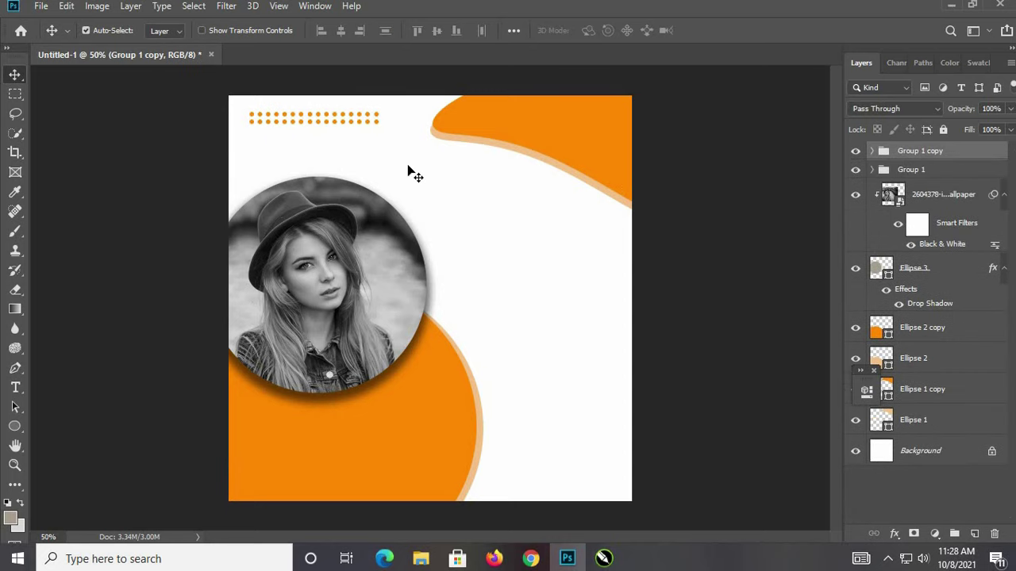
key("ctrl+j")
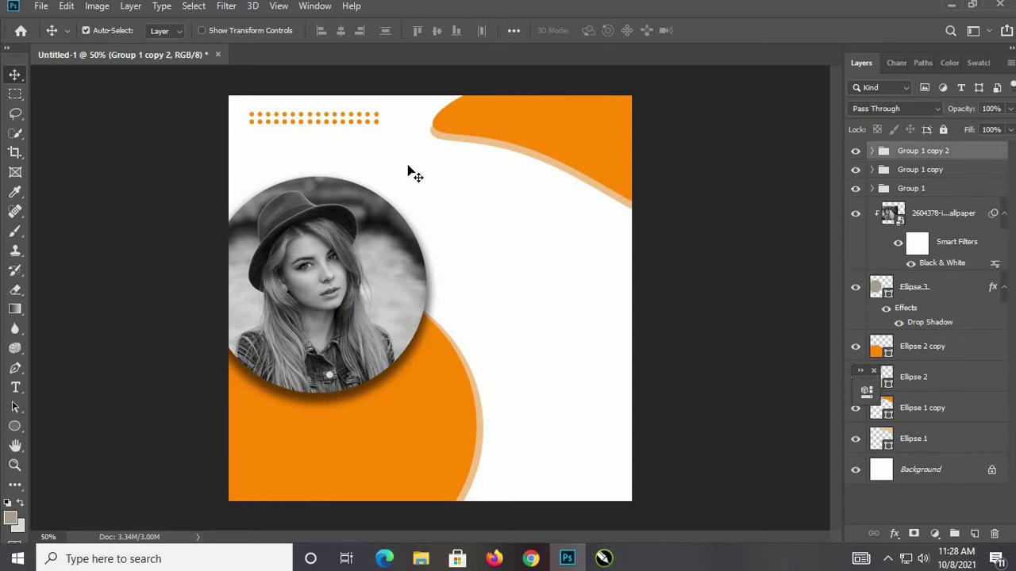
key("shift+Down")
key("shift+Down")
key("shift+Right")
key("shift+Right")
key("shift+Right")
key("shift+Right")
key("shift+Right")
Step: Select all the dot rows and shift them left and down
left_click(964, 173)
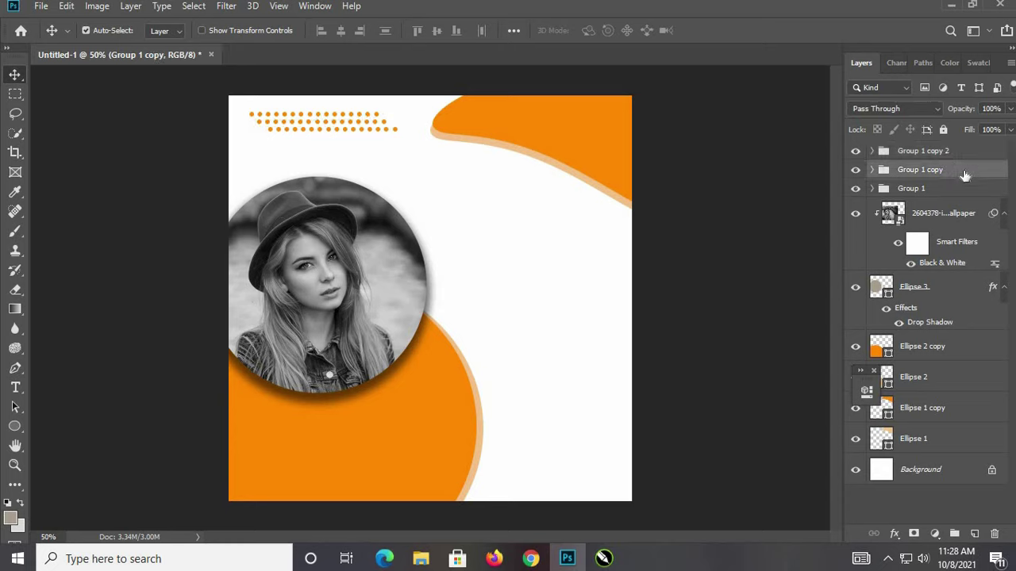
mouse_move(415, 125)
left_mouse_down()
mouse_move(303, 145)
mouse_move(248, 111)
mouse_move(403, 150)
left_mouse_up()
key("shift+Left")
key("shift+Left")
key("shift+Left")
key("shift+Left")
key("shift+Left")
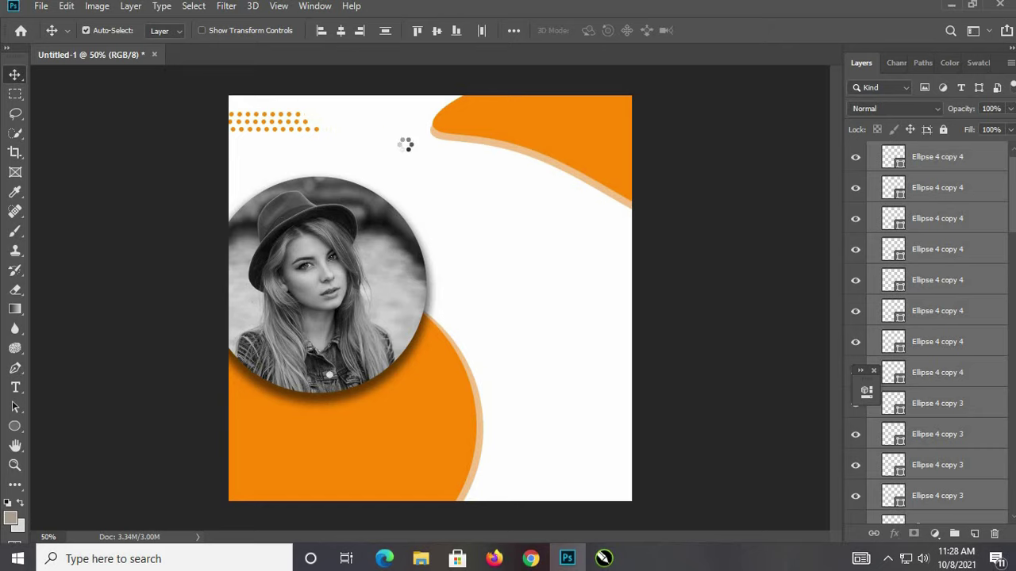
key("shift+Left")
key("shift+Left")
key("shift+Left")
key("shift+Left")
key("shift+Down")
key("shift+Down")
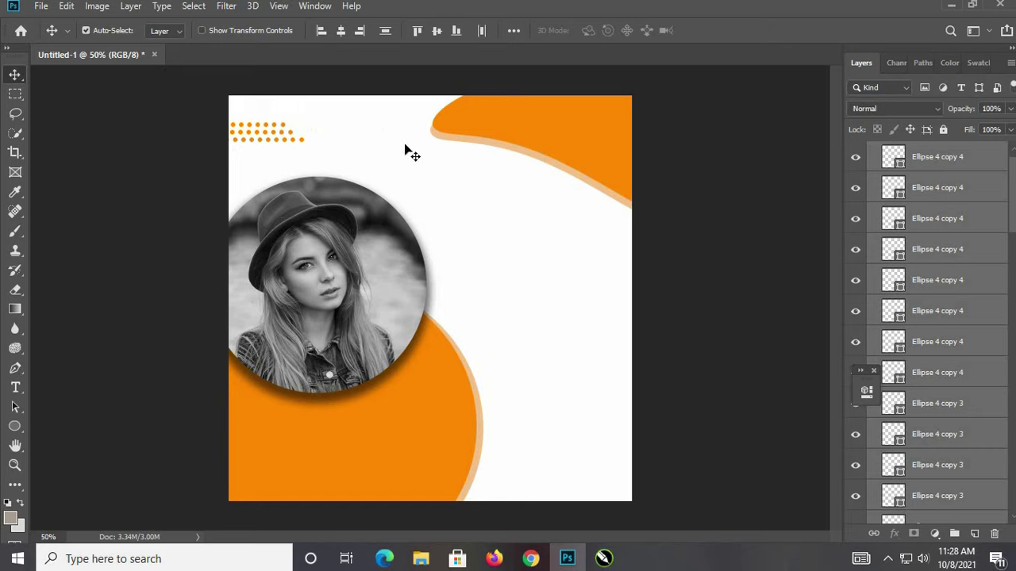
key("shift+Down")
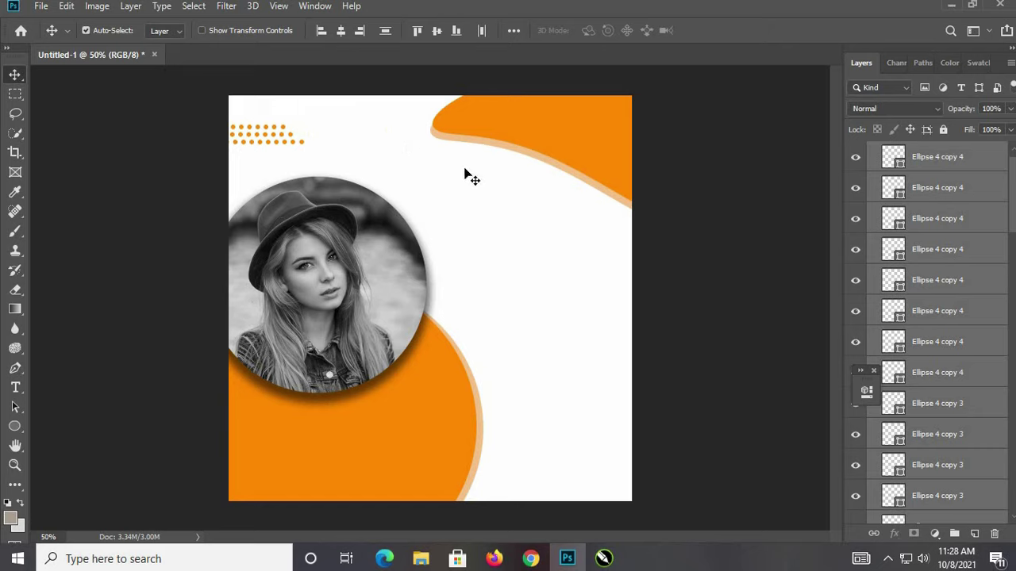
Step: Collapse Group 1 copy and Group 1, then select Group 1 through Group 1 copy 2
left_click(503, 166)
scroll(1013, 208, "up", 1)
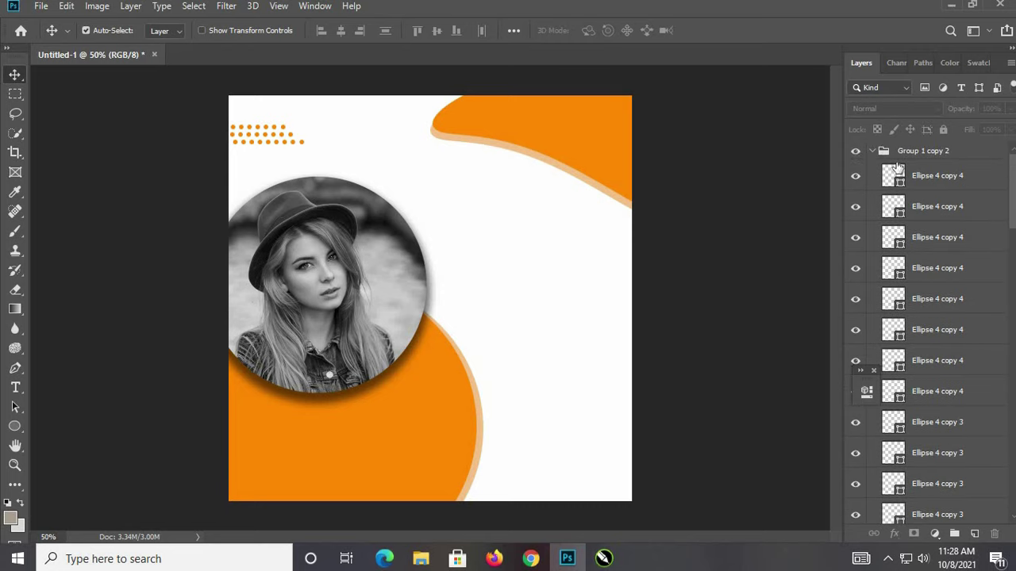
scroll(876, 170, "up", 1)
left_click(872, 170)
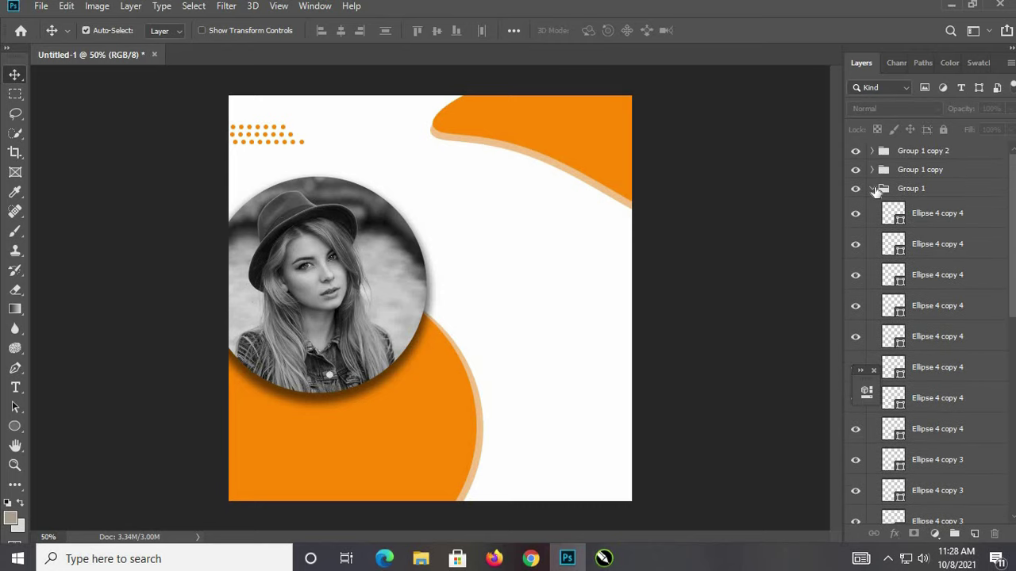
left_click(872, 188)
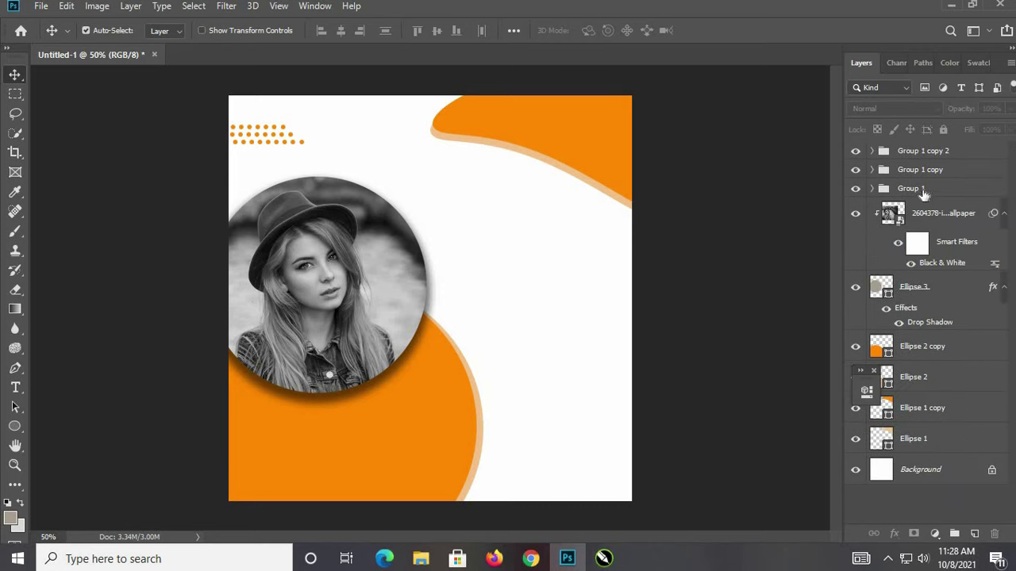
left_click(944, 191)
left_click(945, 153, "shift")
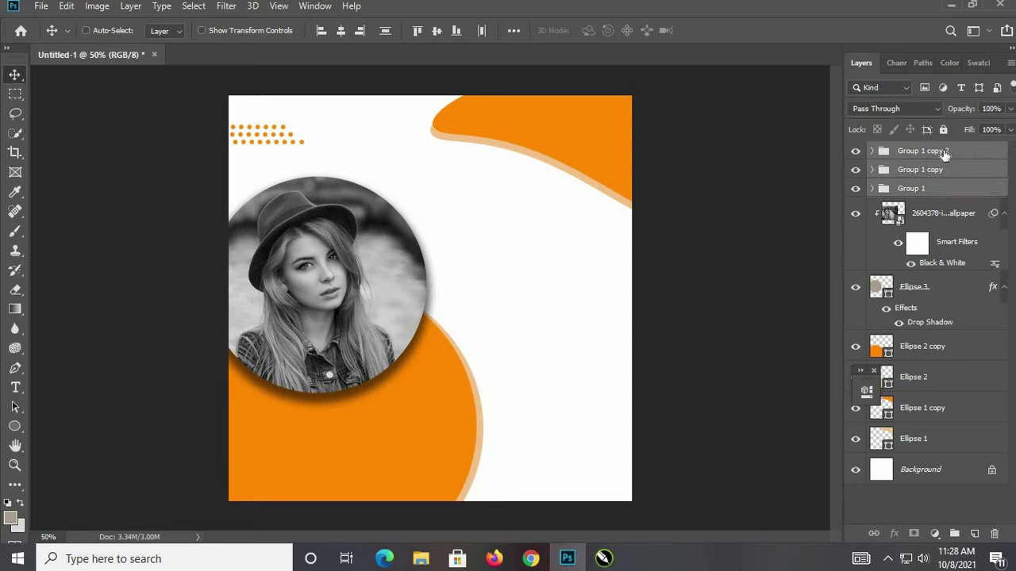
Step: Duplicate the three dot groups and move the copy into the bottom-right corner
key("ctrl+j")
key("shift+Right")
key("shift+Right")
key("shift+Right")
key("shift+Right")
key("shift+Right")
key("shift+Right")
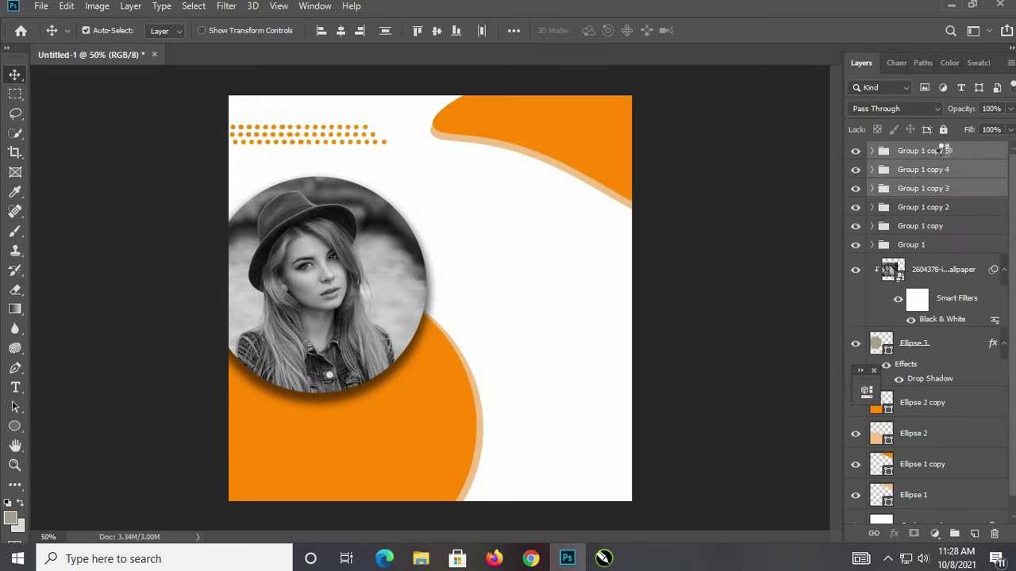
key("shift+Right")
key("shift+Right")
key("shift+Right")
key("shift+Right")
key("shift+Right")
key("shift+Right")
key("shift+Right")
key("shift+Right")
key("shift+Right")
key("shift+Right")
key("shift+Right")
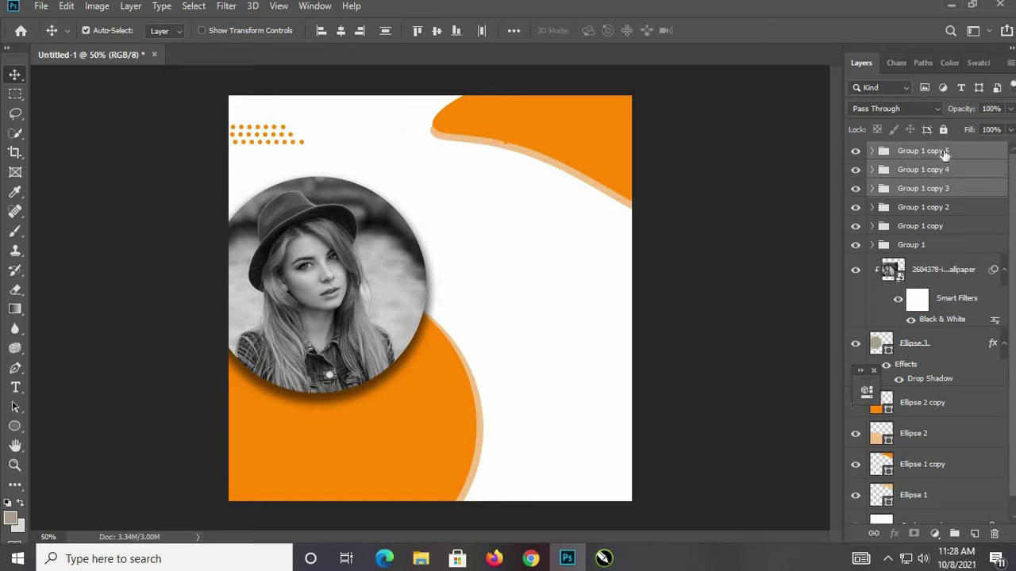
key("shift+Down")
key("shift+Down")
key("shift+Down")
key("shift+Down")
key("shift+Down")
key("shift+Down")
key("shift+Down")
key("shift+Down")
key("shift+Down")
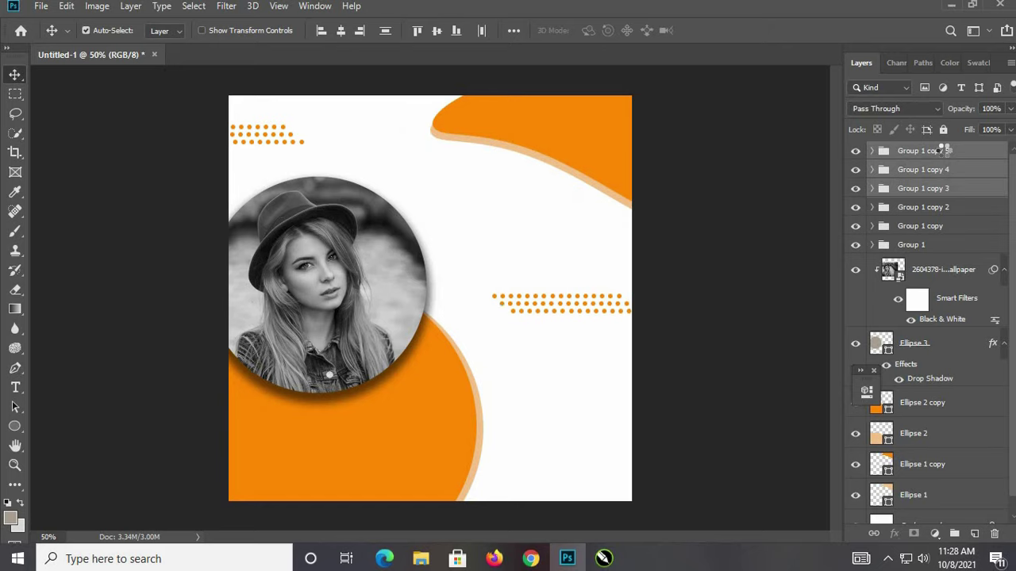
key("shift+Down")
key("shift+Down")
key("shift+Down")
key("shift+Down")
key("shift+Down")
key("shift+Down")
key("shift+Down")
key("shift+Down")
key("shift+Down")
key("shift+Right")
key("shift+Right")
key("shift+Right")
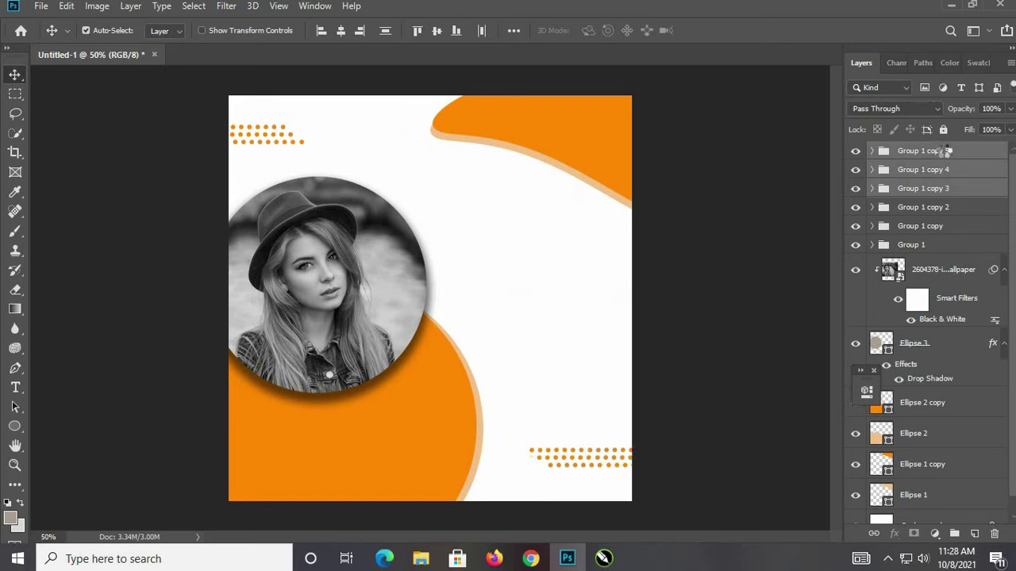
key("shift+Right")
key("shift+Right")
key("shift+Right")
key("shift+Right")
key("shift+Right")
key("shift+Right")
key("shift+Right")
key("shift+Right")
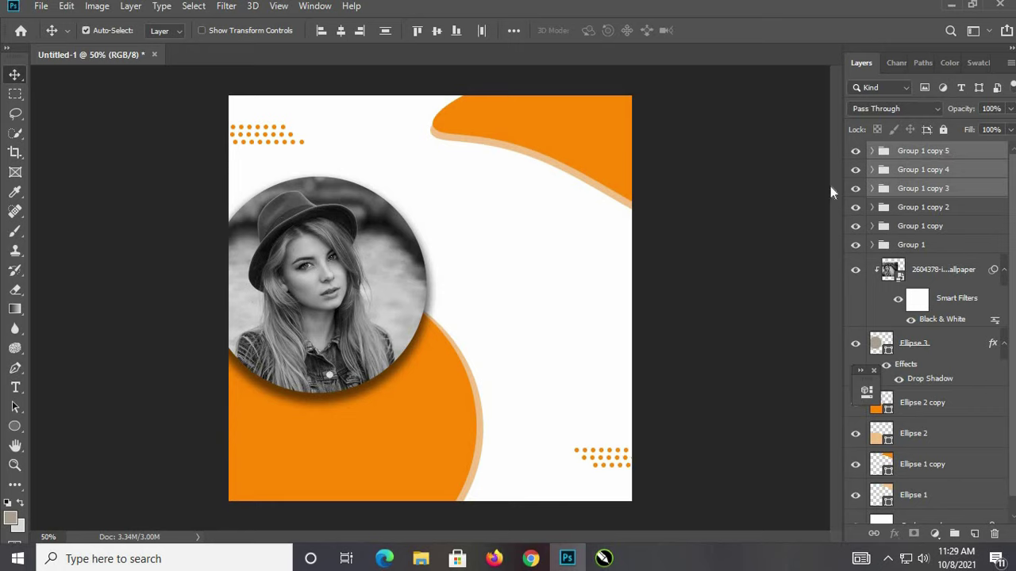
Step: Select the bottom-right dot groups and collapse Group 1 copy 3, copy 4 and copy 5
left_click(915, 192)
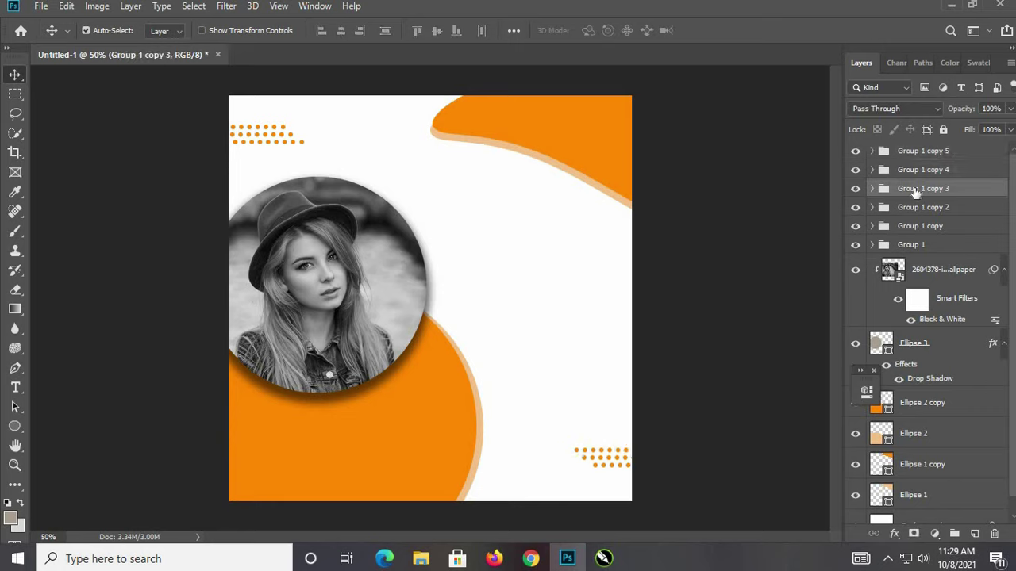
left_click(912, 170)
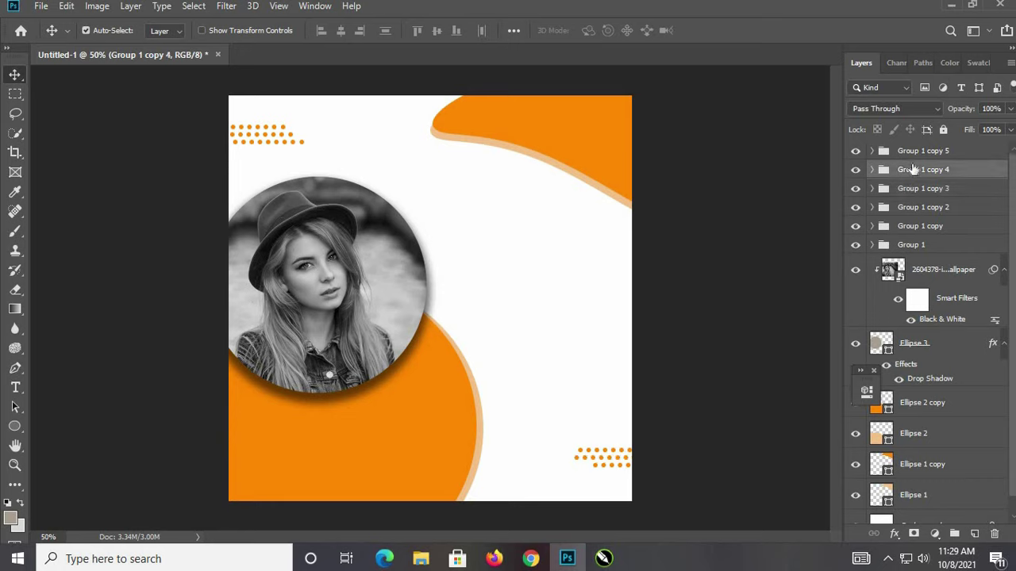
left_click(919, 153)
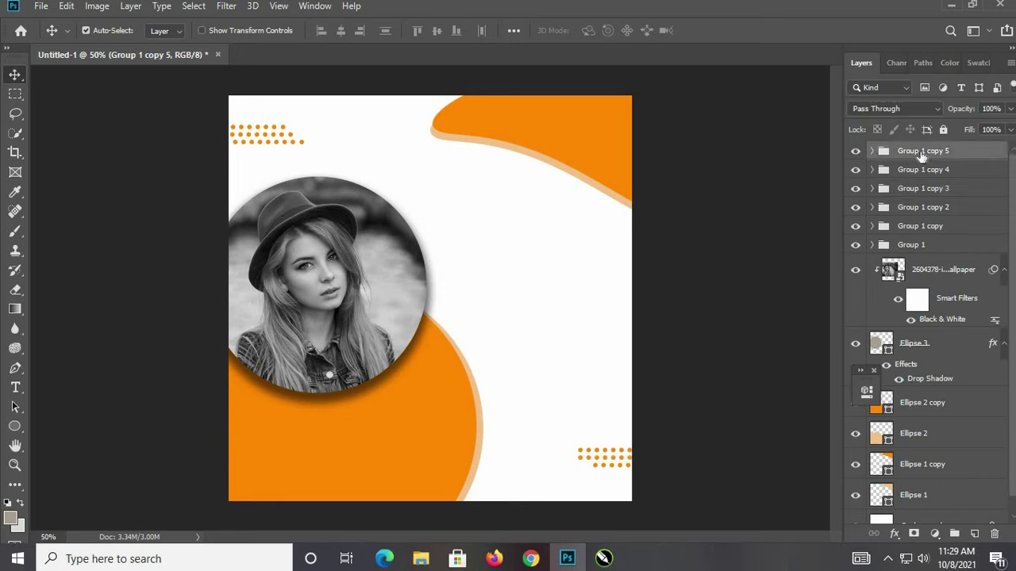
left_click(802, 370)
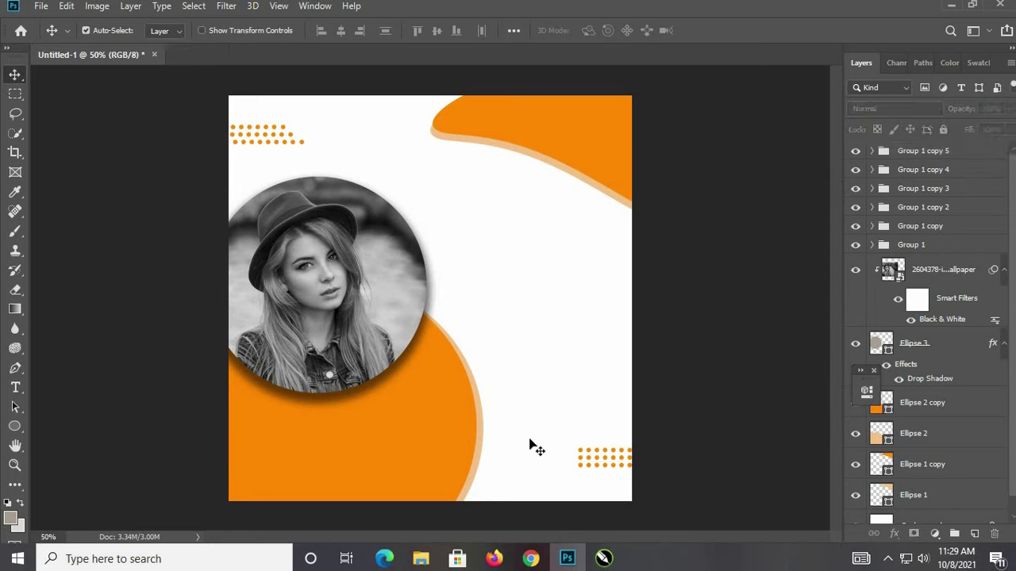
left_click_drag(557, 431, 725, 485)
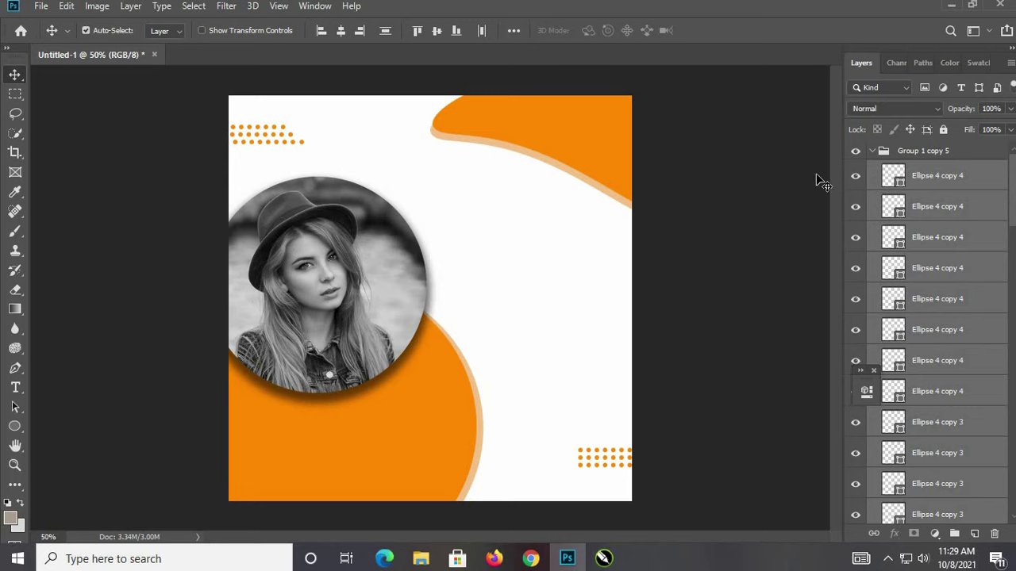
left_click(872, 151)
left_click(872, 169)
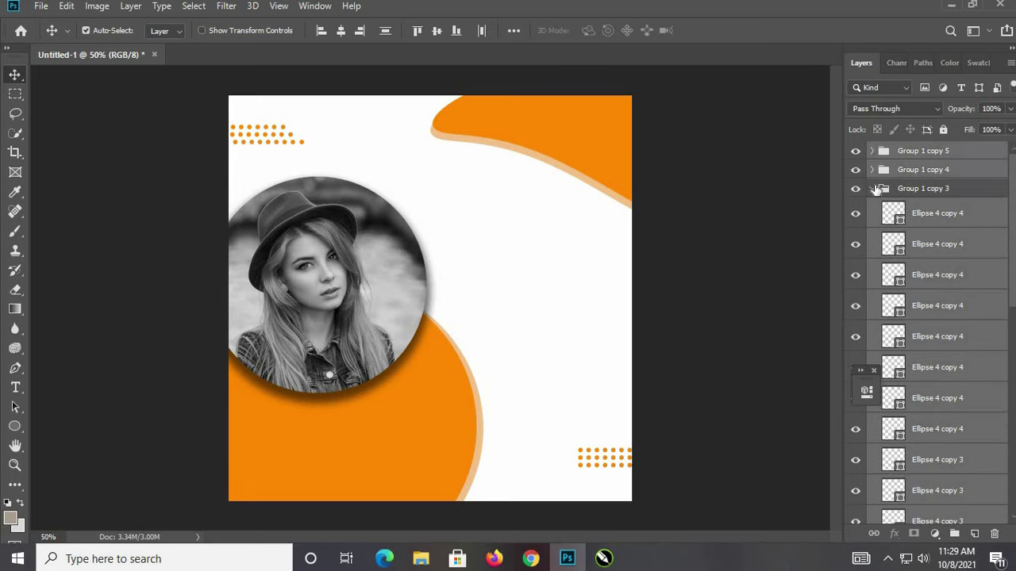
left_click(874, 188)
Step: Duplicate the bottom-right dot groups and move the copy beneath the portrait circle
key("ctrl+j")
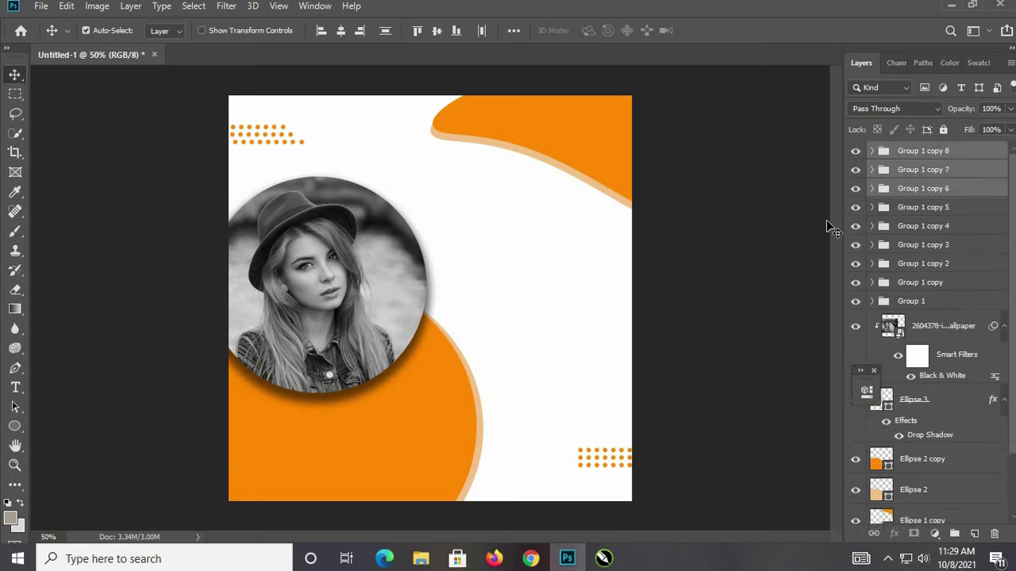
key("shift+Up")
key("shift+Up")
key("shift+Up")
key("shift+Up")
key("shift+Up")
key("shift+Up")
key("shift+Left")
key("shift+Left")
key("shift+Left")
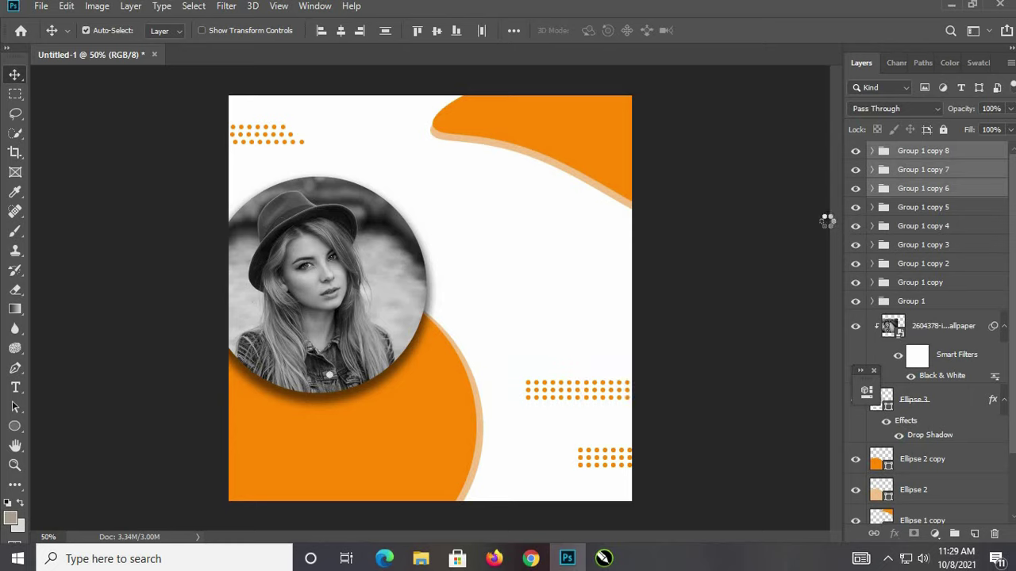
key("shift+Left")
key("shift+Left")
key("shift+Left")
key("shift+Left")
key("shift+Left")
key("shift+Left")
key("shift+Left")
key("shift+Left")
key("shift+Left")
key("shift+Left")
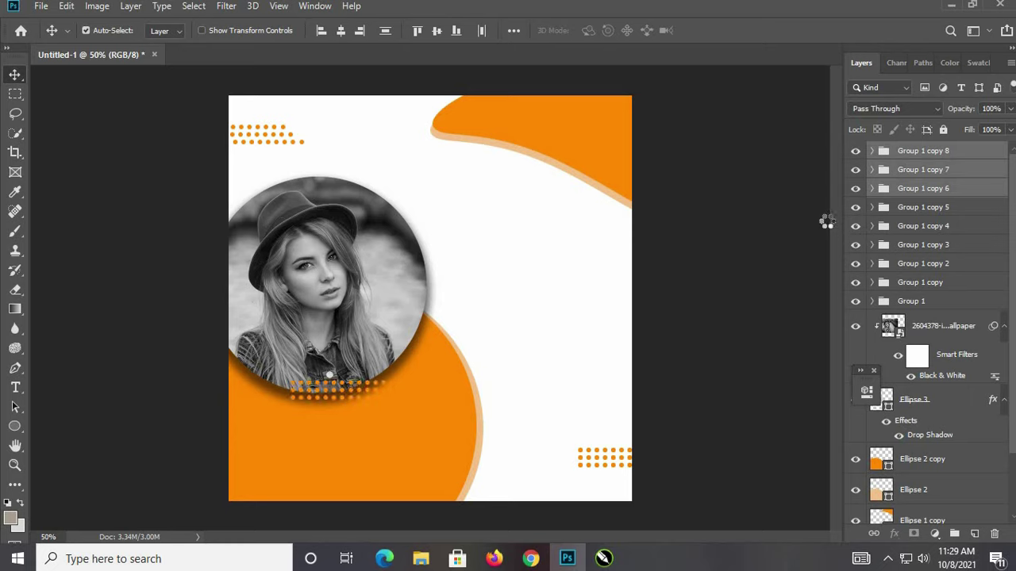
key("shift+Left")
key("shift+Left")
key("shift+Left")
key("shift+Left")
key("shift+Left")
key("shift+Left")
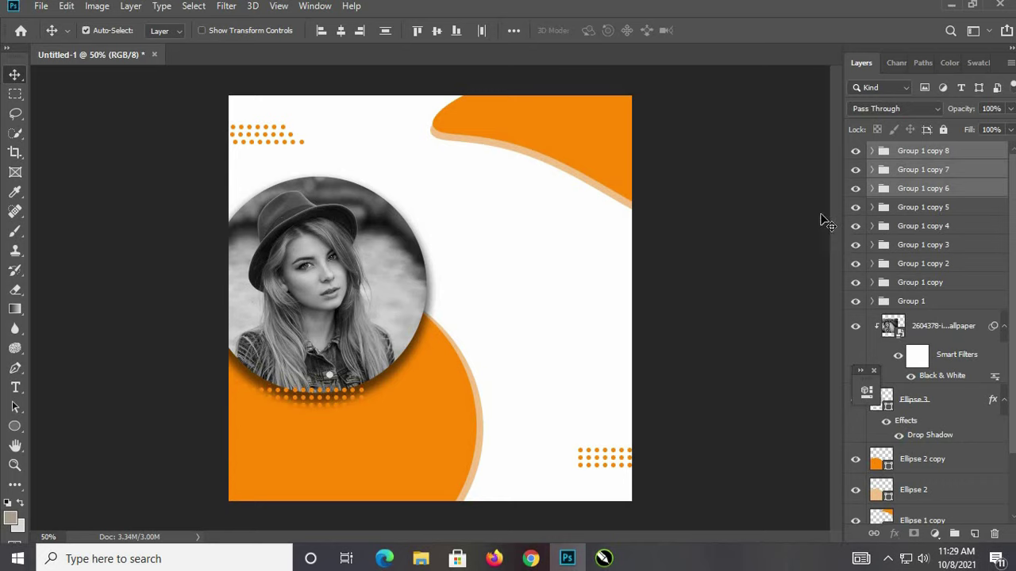
left_click(560, 296)
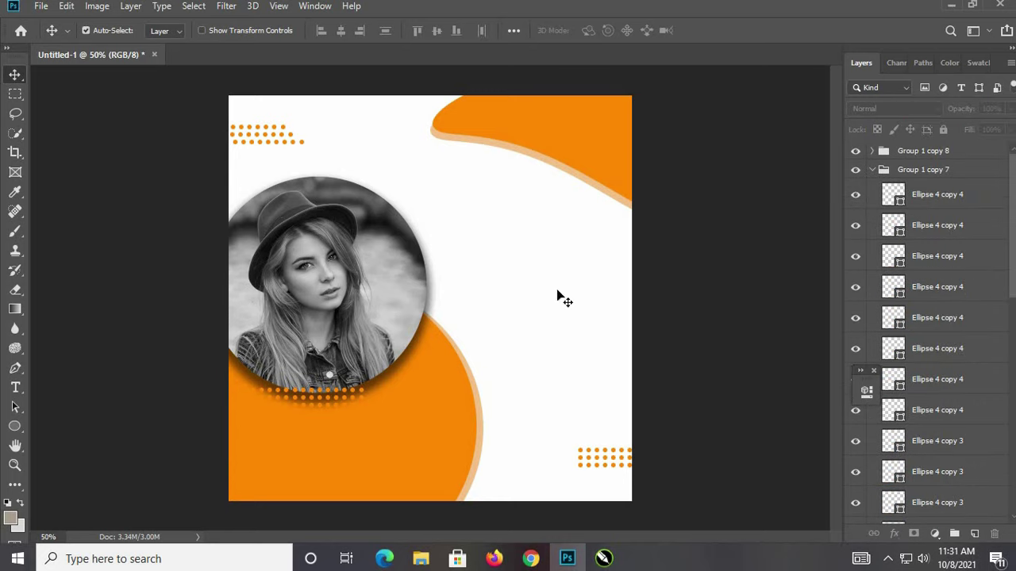
Step: Add a white 'YOUTUBE CHANNEL' text box on the orange area below the portrait
left_click(16, 390)
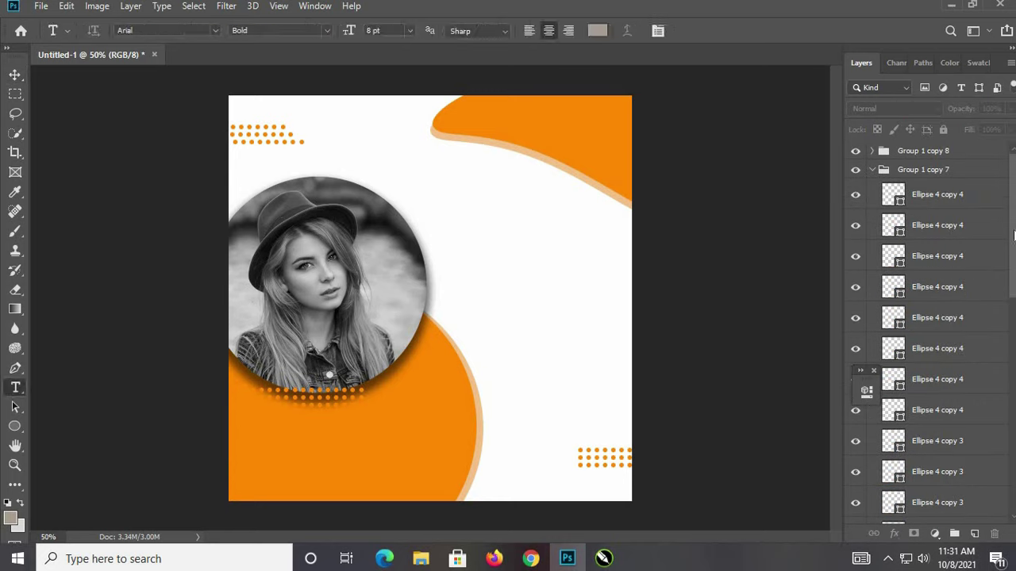
left_click(872, 170)
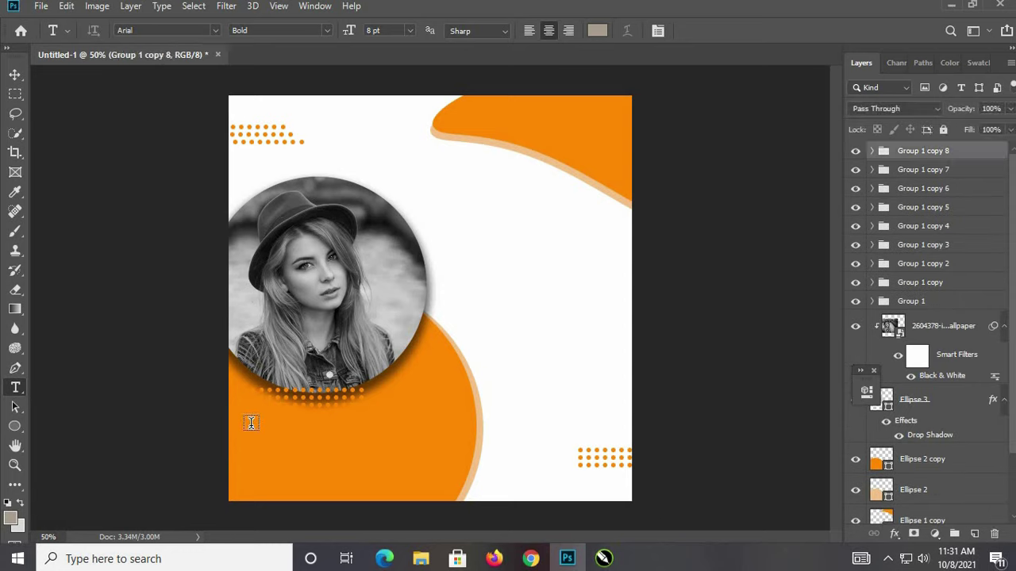
left_click_drag(254, 423, 432, 463)
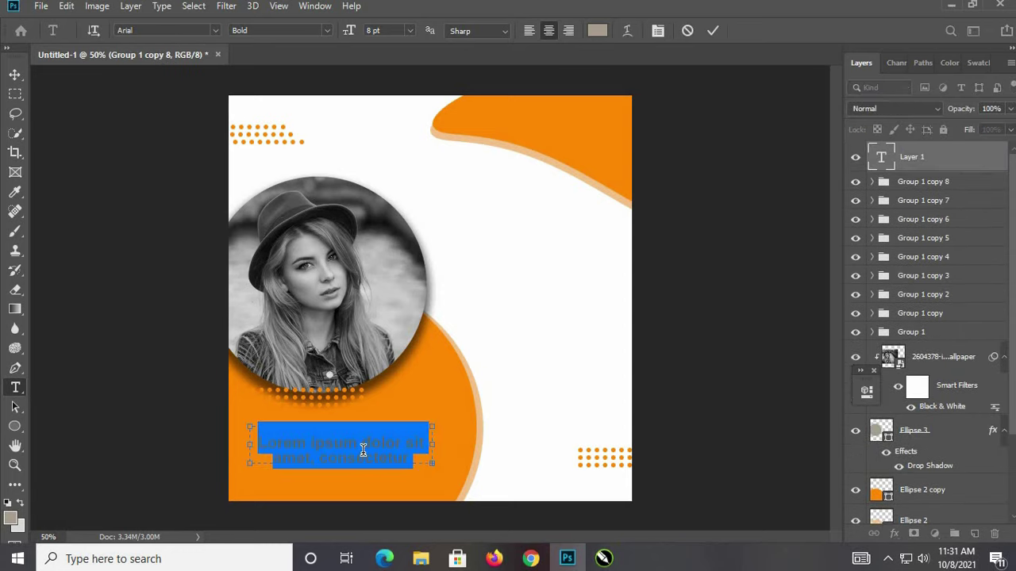
key("BackSpace")
type("YOUTUBE CHANNEL")
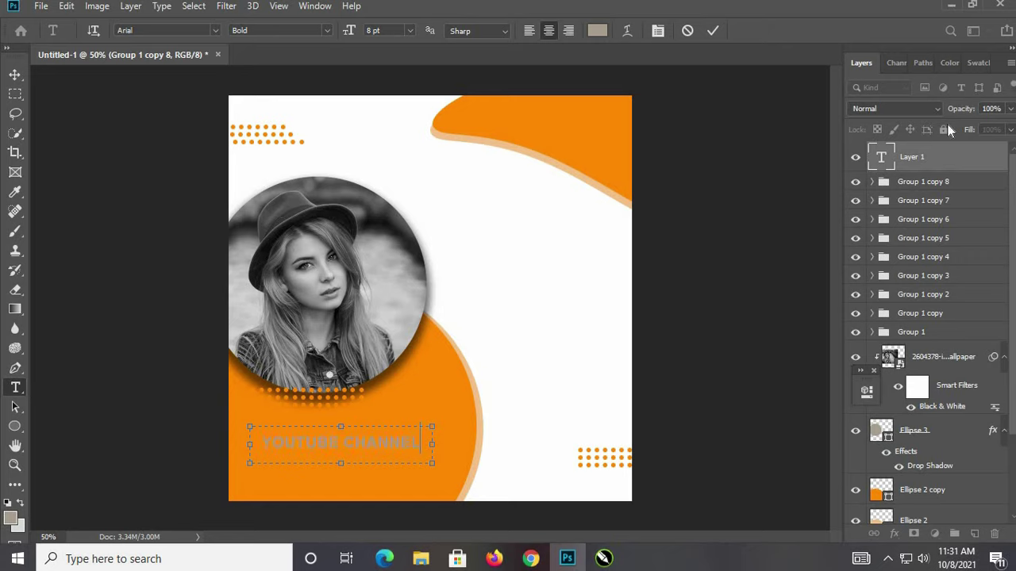
double_click(883, 160)
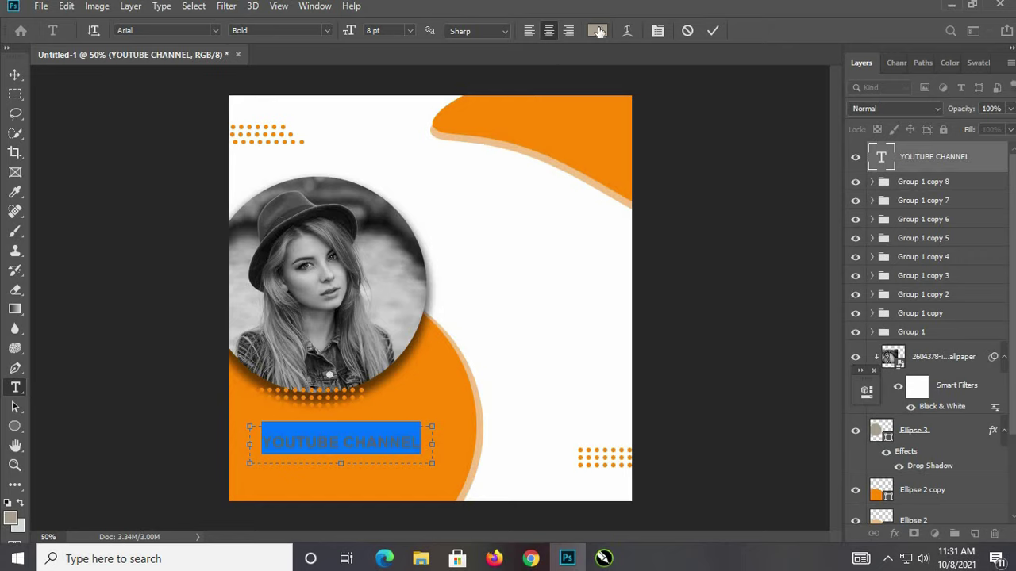
left_click(596, 30)
left_click(617, 227)
left_click(519, 155)
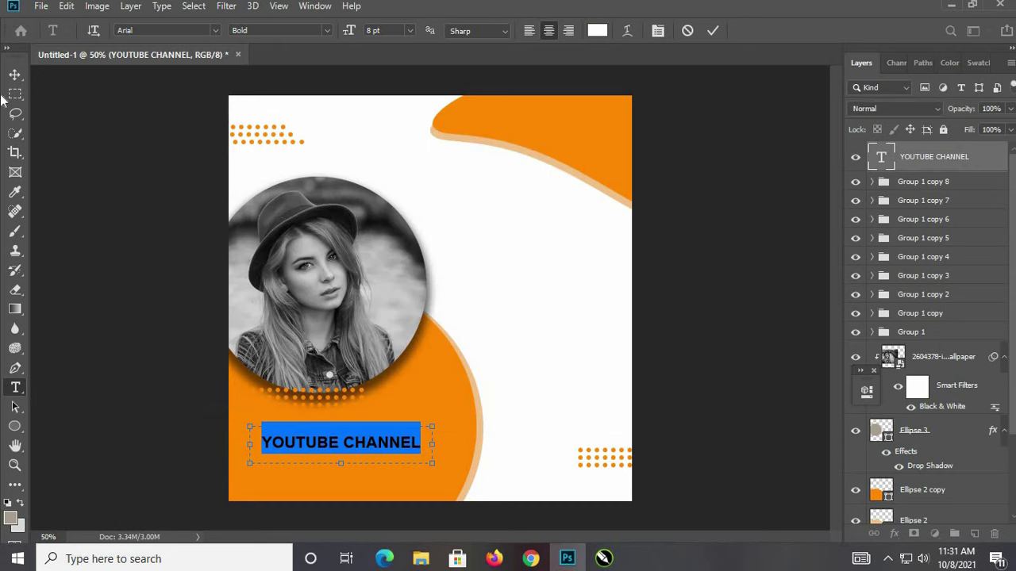
key("ctrl+Return")
Step: Nudge the YOUTUBE CHANNEL heading into position
key("v")
key("Up")
key("Up")
key("Up")
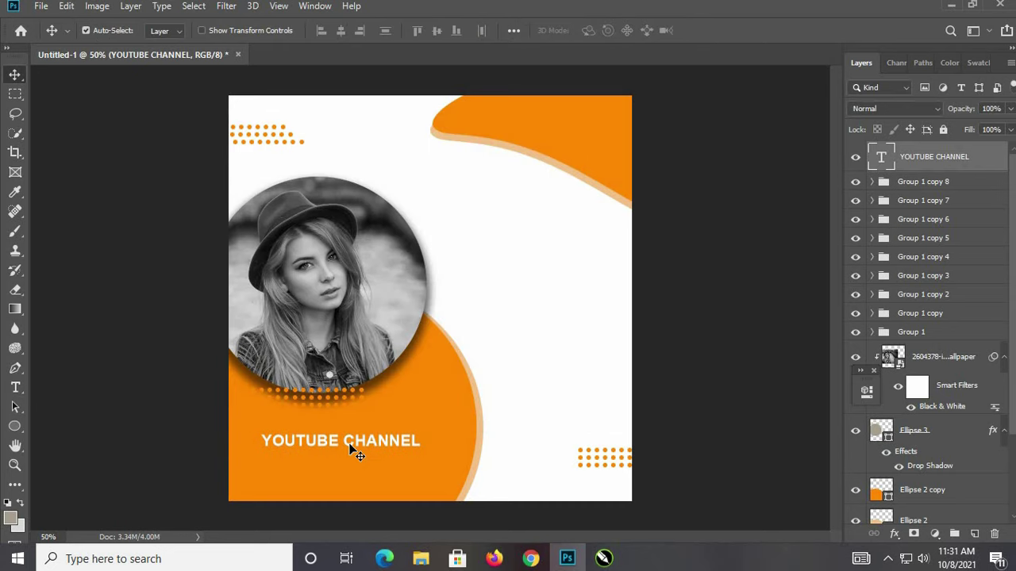
key("Up")
key("Up")
key("Up")
key("Up")
key("Up")
key("Up")
key("Up")
key("Up")
key("Up")
key("Down")
key("Down")
key("Down")
key("Left")
key("Left")
key("Left")
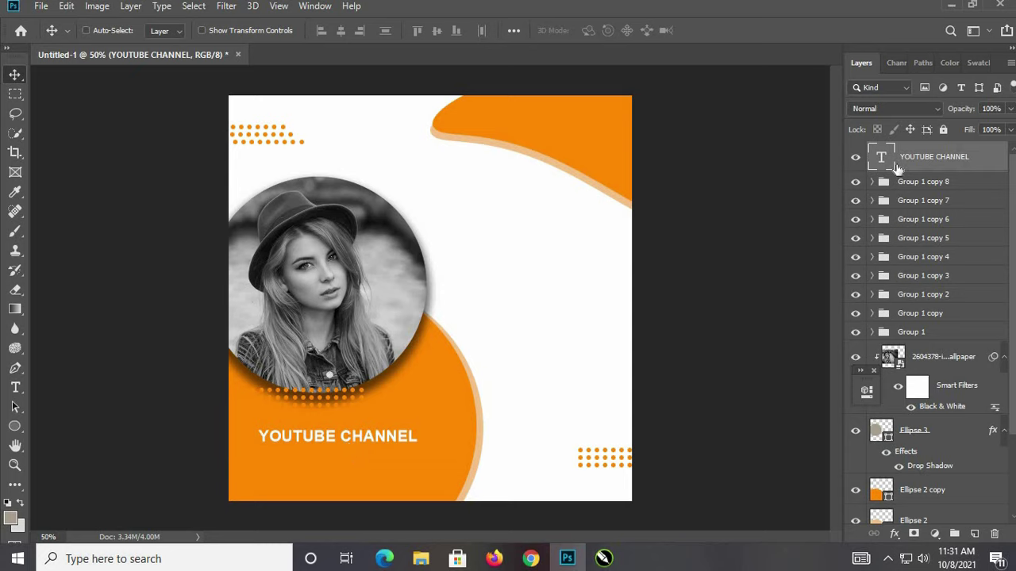
Step: Duplicate the heading and nudge the copy just below the original
key("ctrl+j")
key("Down")
key("Down")
key("Down")
key("Down")
key("Down")
key("Down")
key("Right")
key("Right")
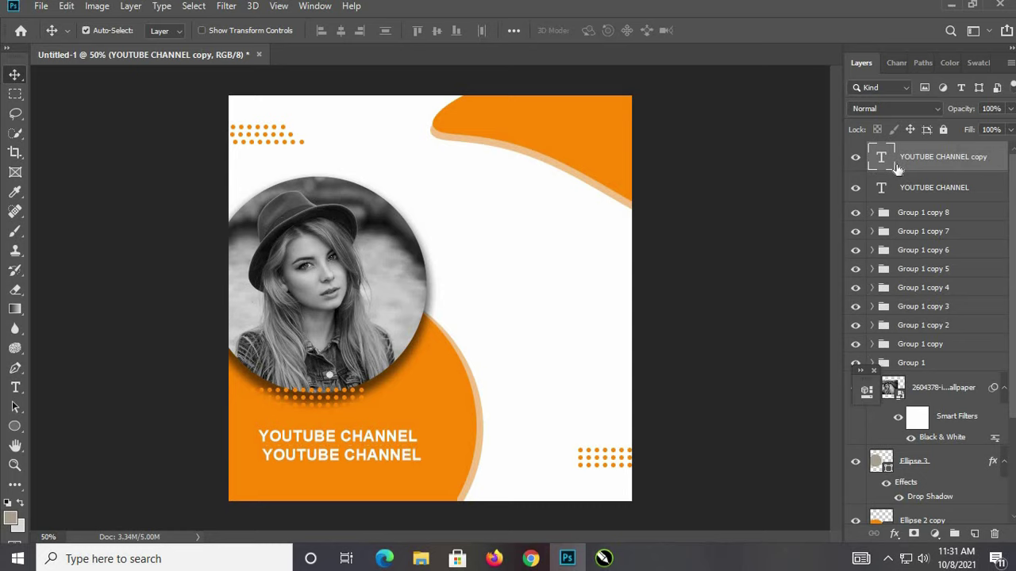
key("Down")
key("Down")
key("Down")
Step: Retype the copied line as 'TECH FIGURE', set it to 6 pt, and nudge it left
double_click(881, 158)
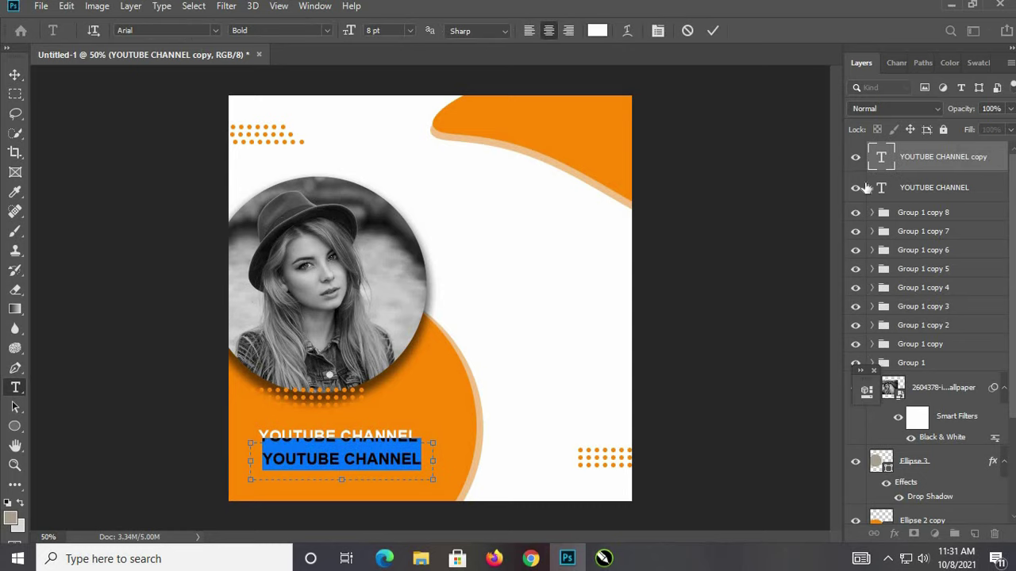
type("TECH")
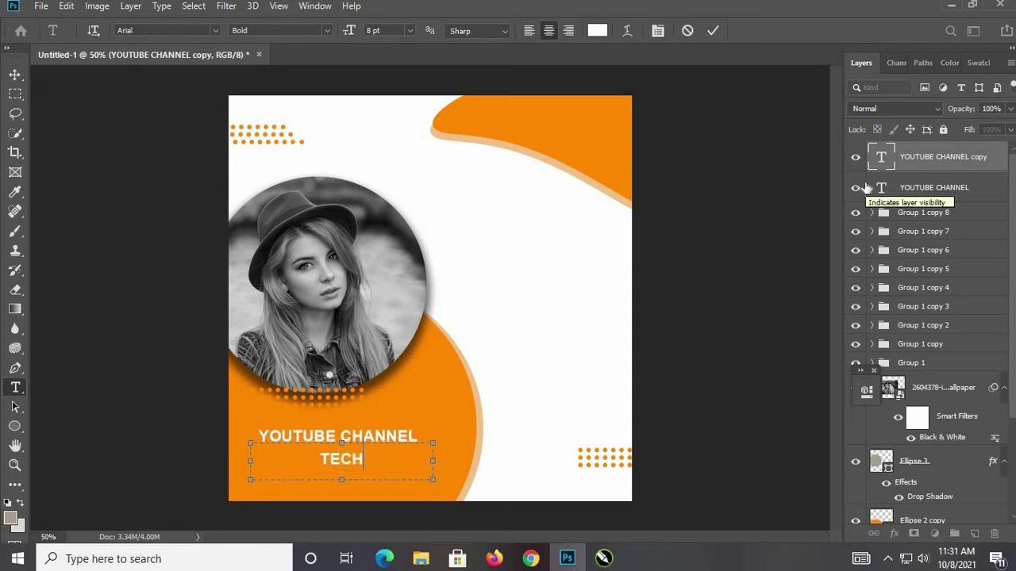
type(" FIGURE")
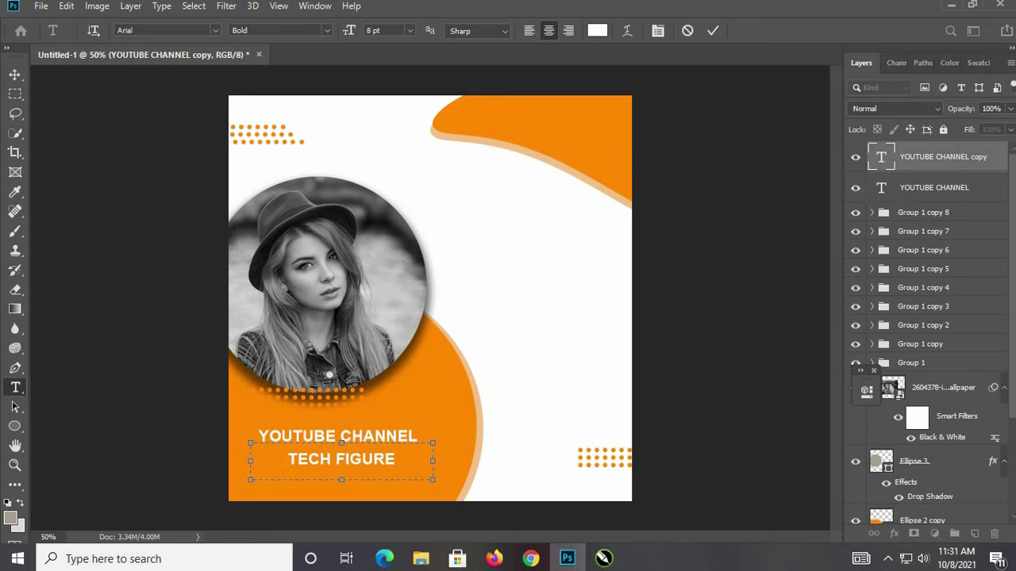
double_click(878, 162)
left_click(658, 30)
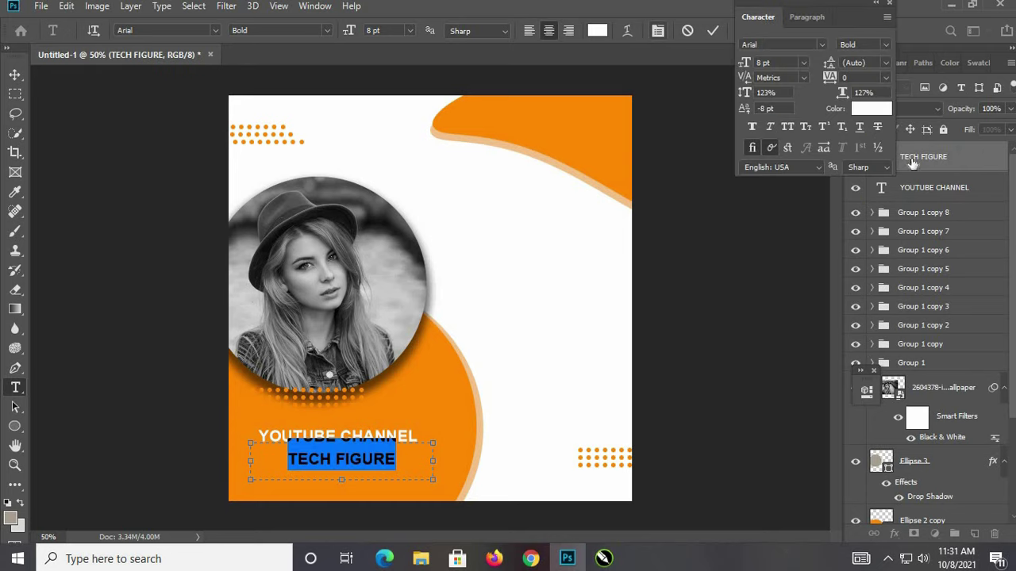
type("6")
key("Return")
left_click(14, 76)
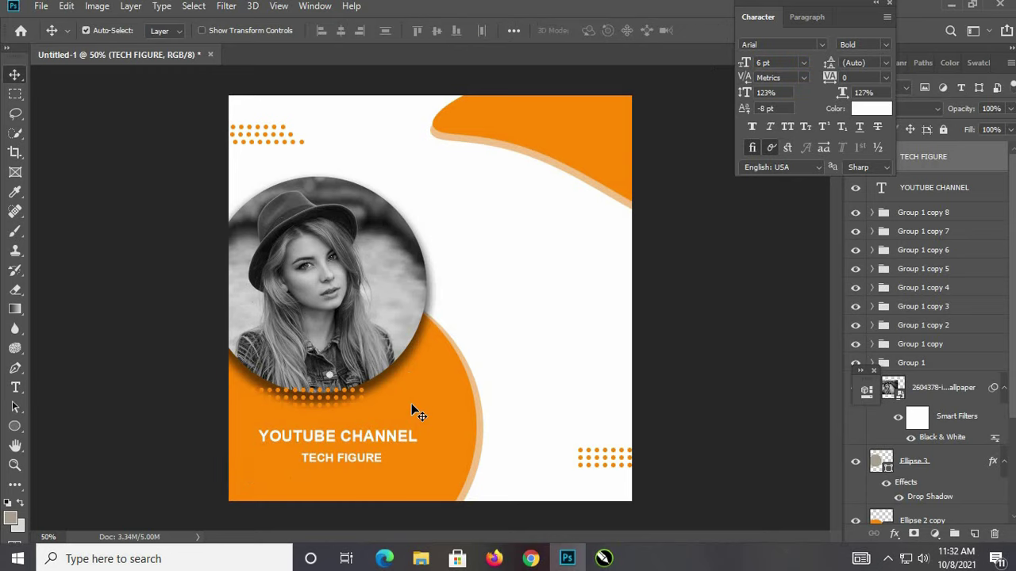
key("Left")
key("Left")
key("Left")
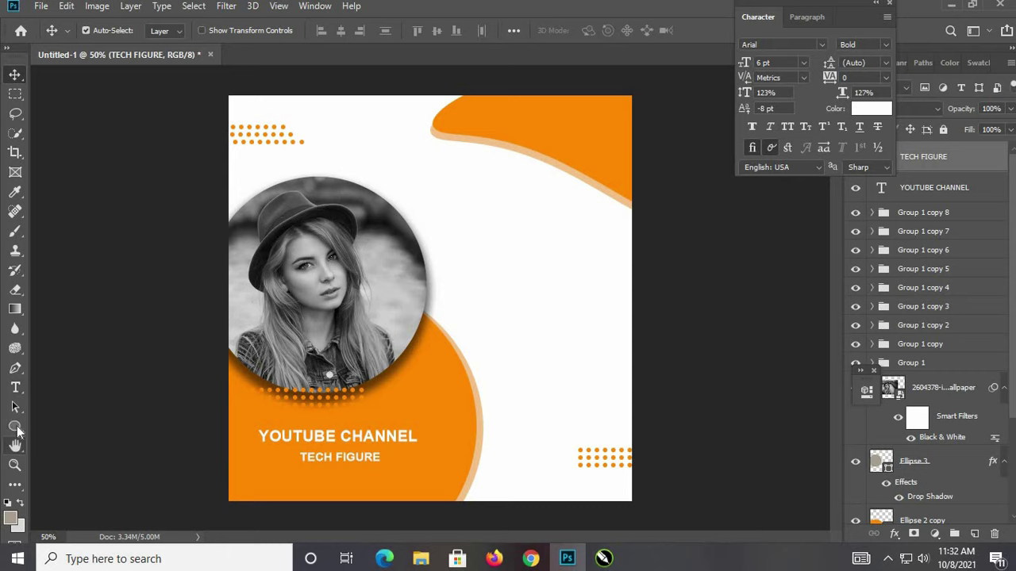
left_click_drag(14, 426, 63, 426)
Step: Draw a thin rectangle bar beneath TECH FIGURE and nudge it into place
left_click_drag(241, 464, 412, 467)
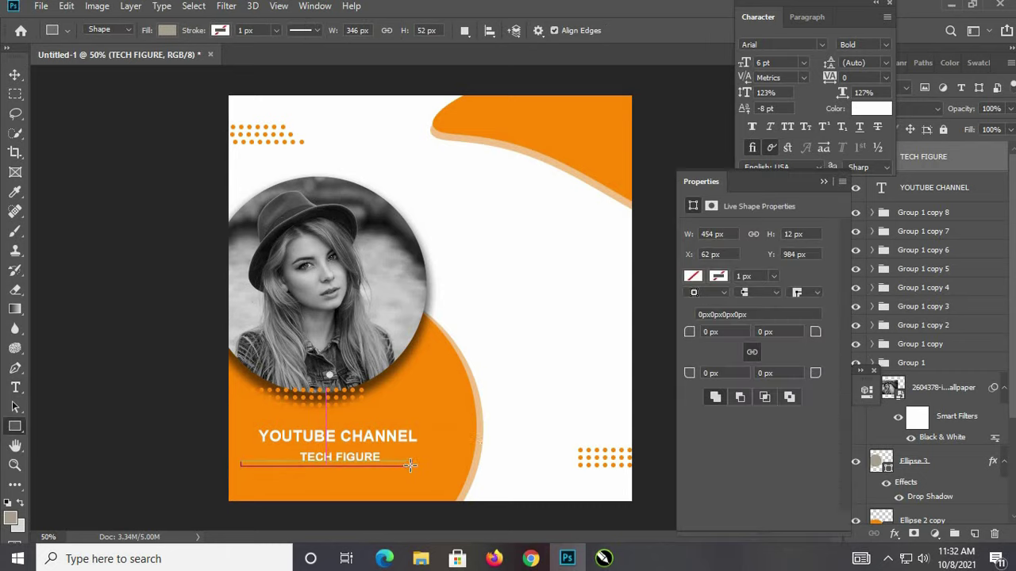
left_click(692, 277)
left_click(713, 355)
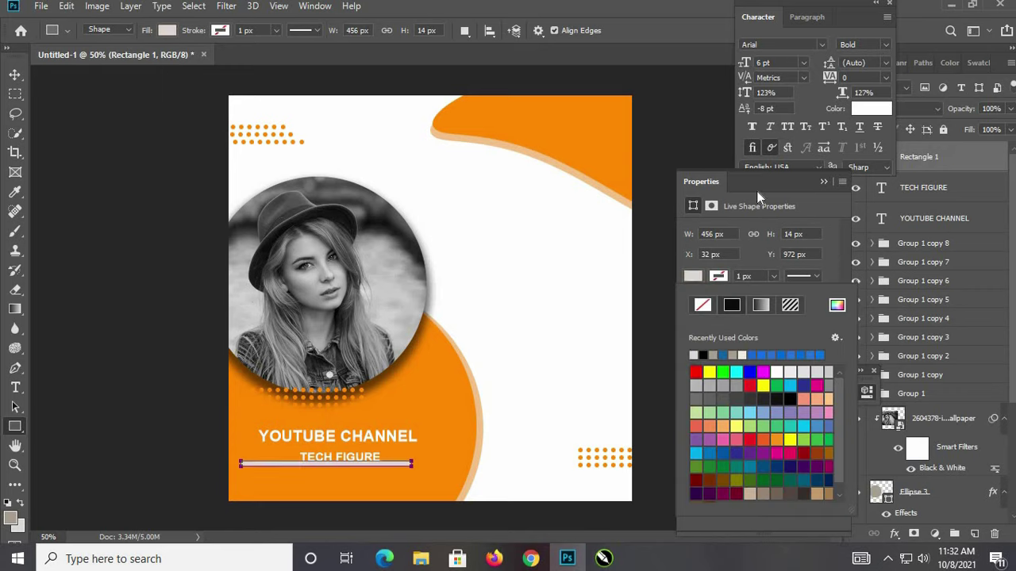
left_click(823, 184)
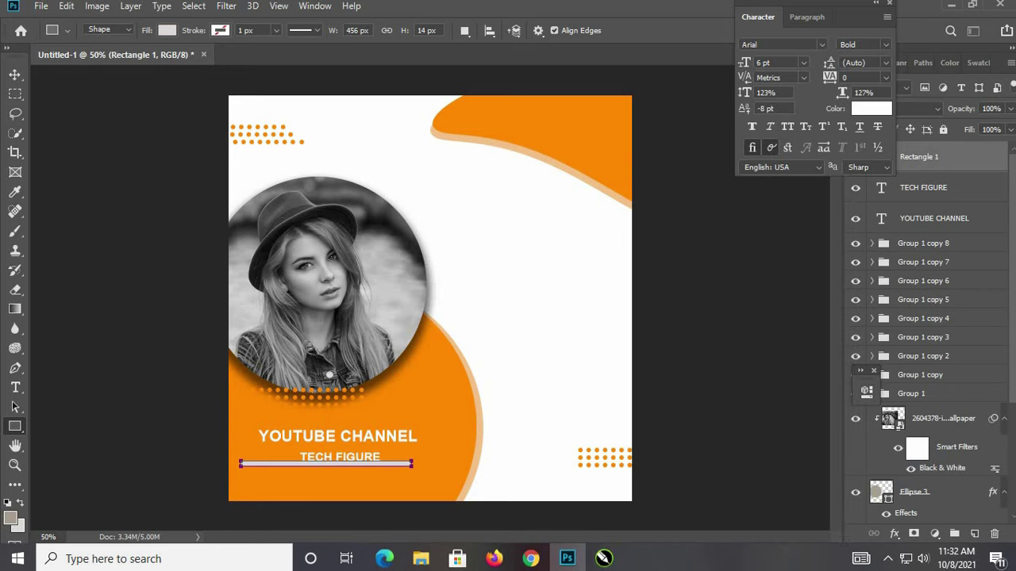
left_click(15, 74)
key("shift+Down")
key("shift+Down")
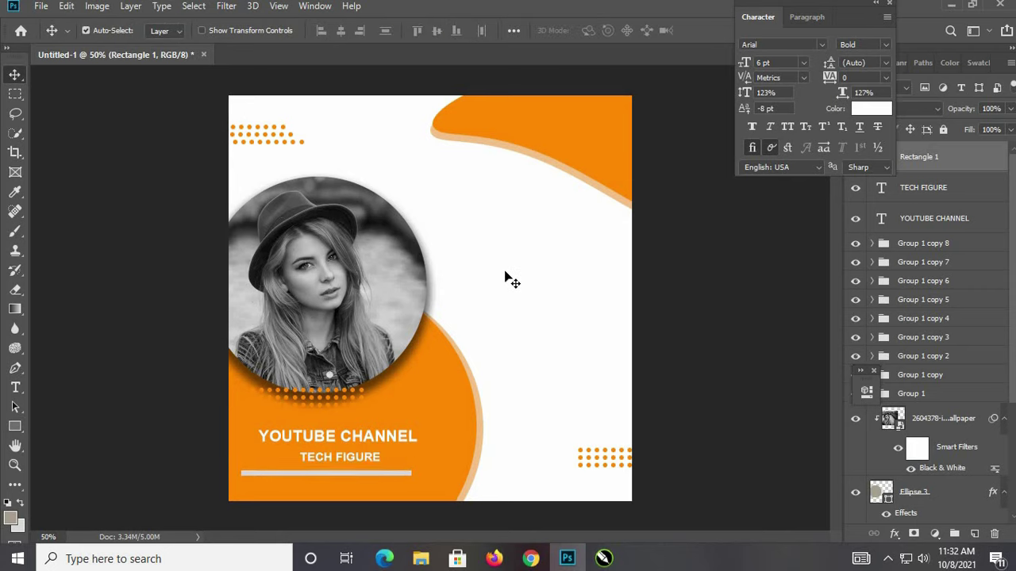
key("shift+Right")
key("shift+Right")
key("shift+Right")
key("shift+Right")
key("shift+Right")
key("Down")
key("Down")
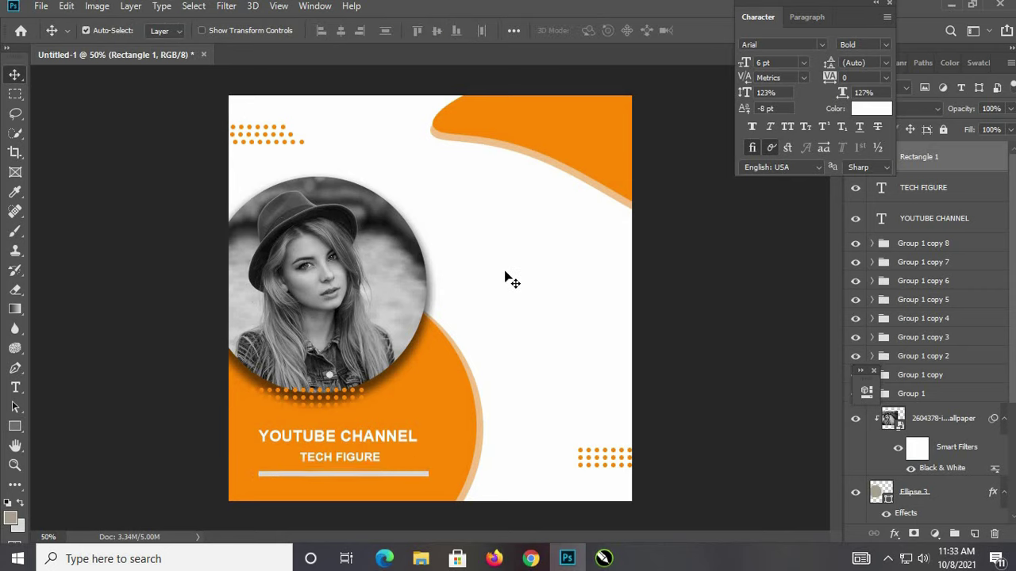
Step: Rearrange the panels, floating the Layers list and placing Properties over the canvas
left_click(875, 3)
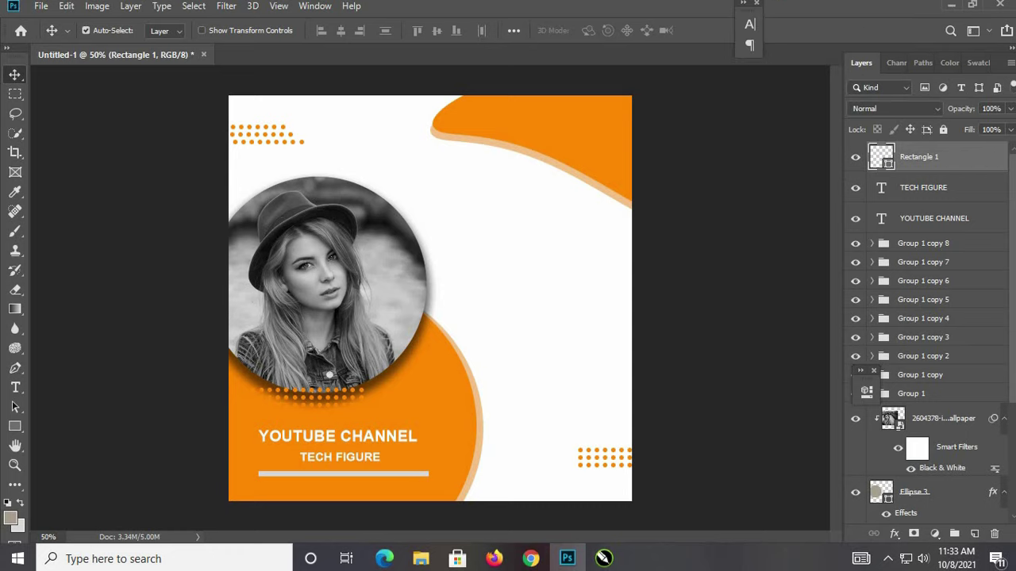
left_click(744, 4)
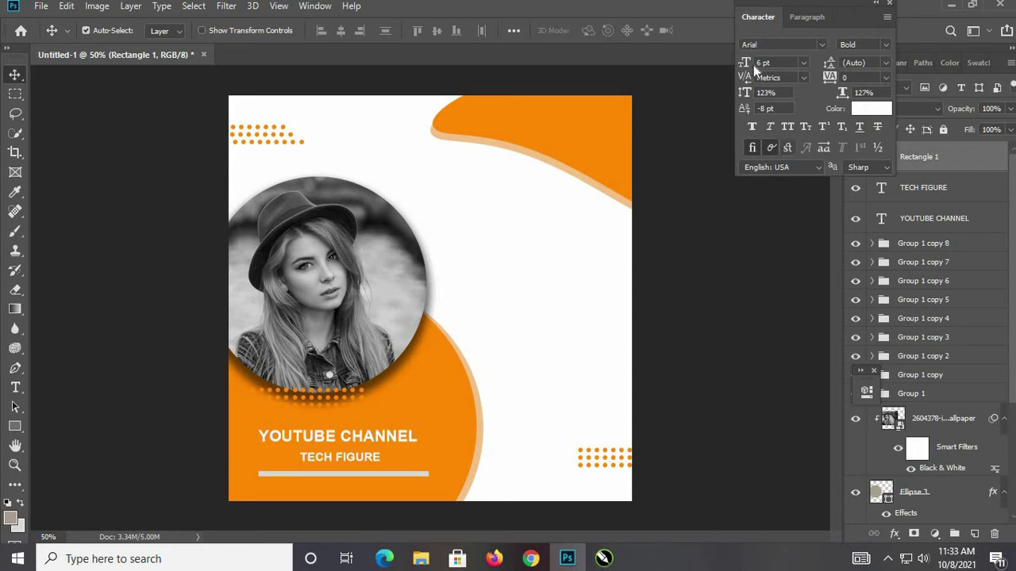
left_click(783, 238)
left_click(883, 11)
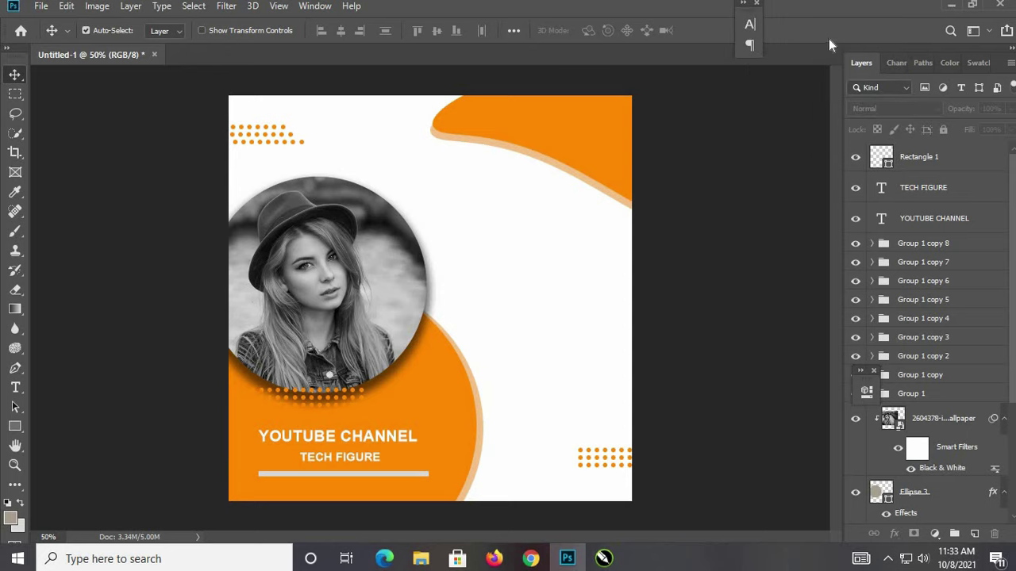
left_click_drag(911, 49, 945, 43)
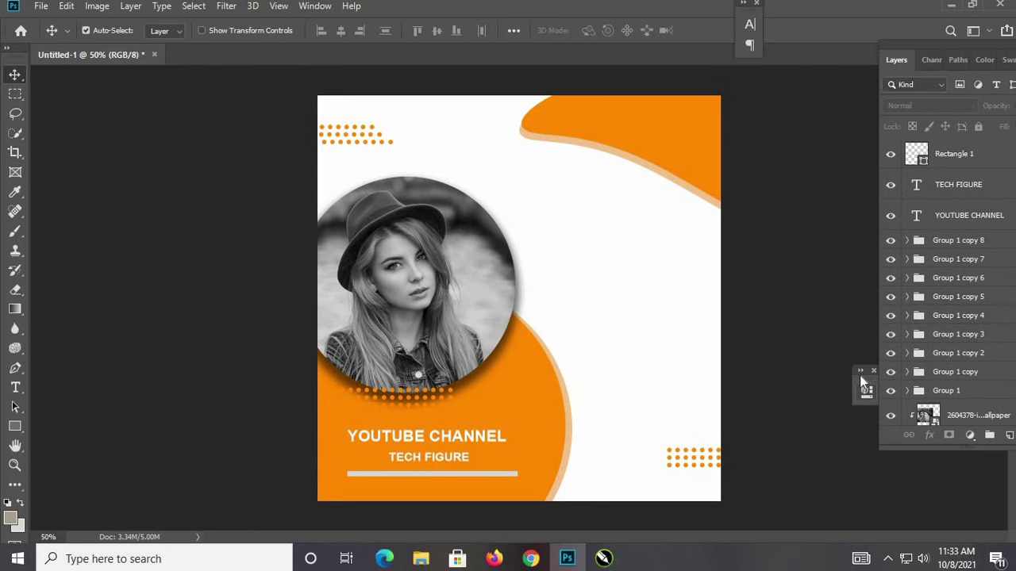
left_click(866, 391)
left_click_drag(923, 370, 742, 217)
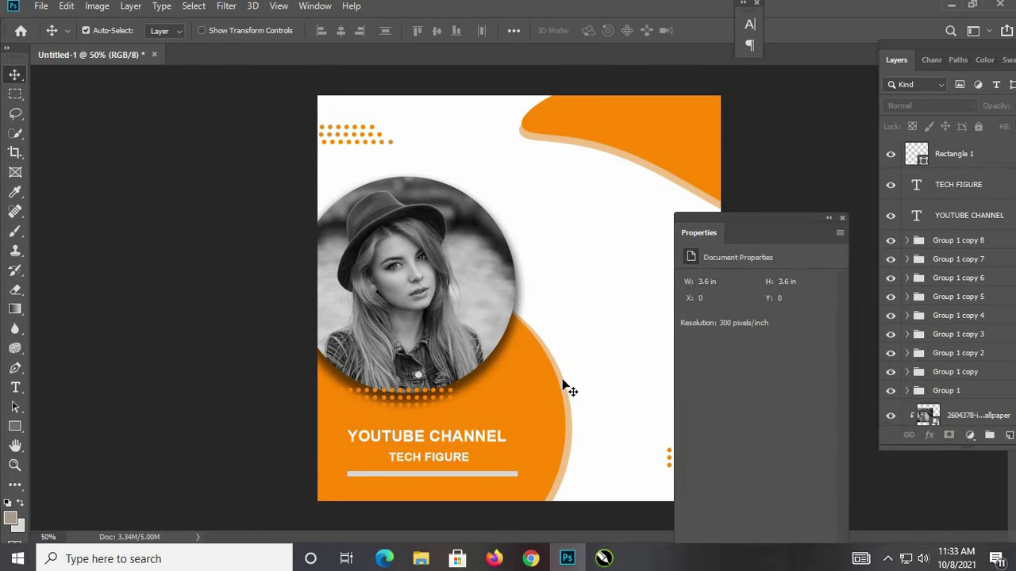
Step: Give the bar 7 px rounded corners and a white fill, then resize the floating Layers window
left_click(424, 474)
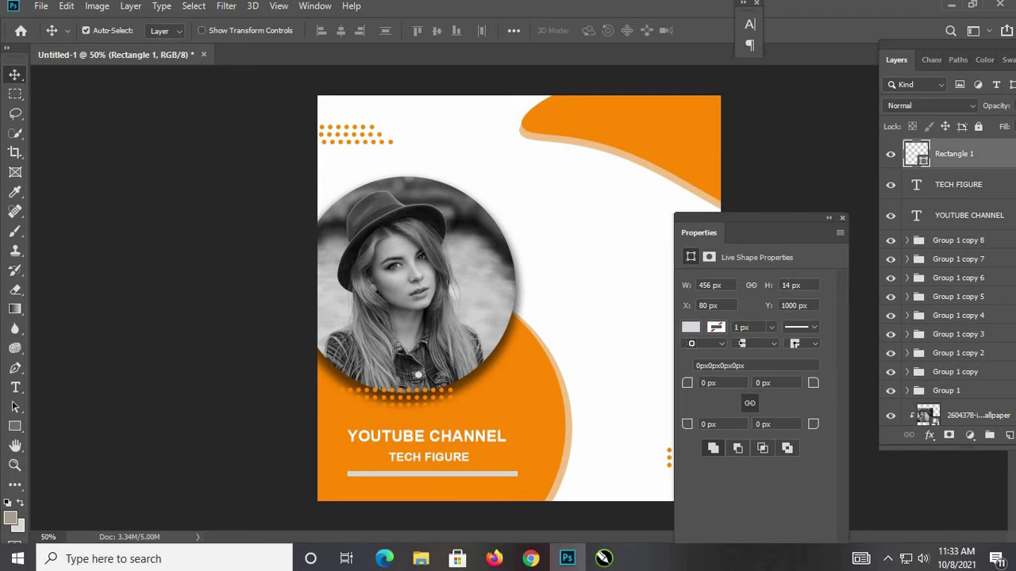
type("7")
key("Return")
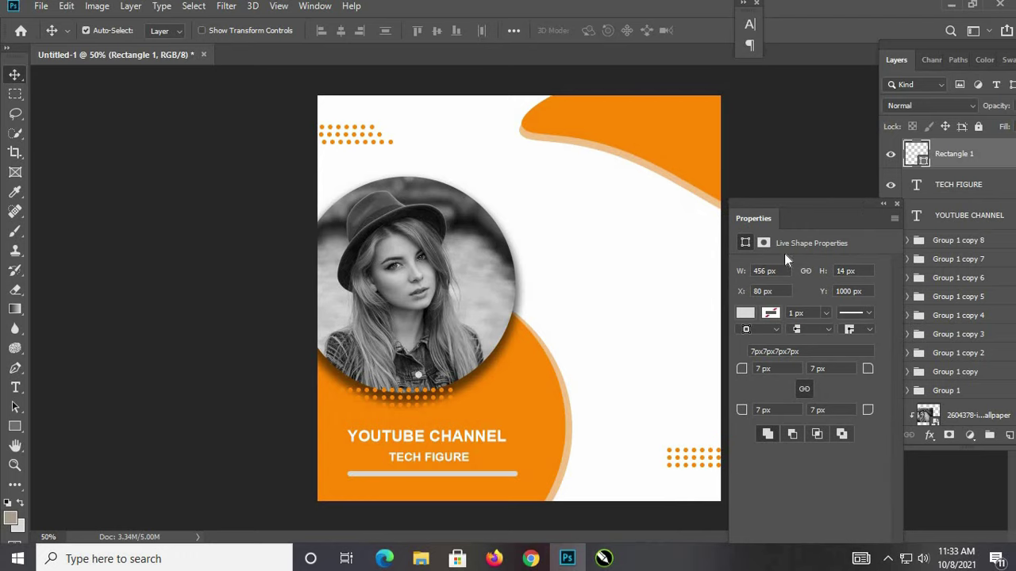
left_click(746, 314)
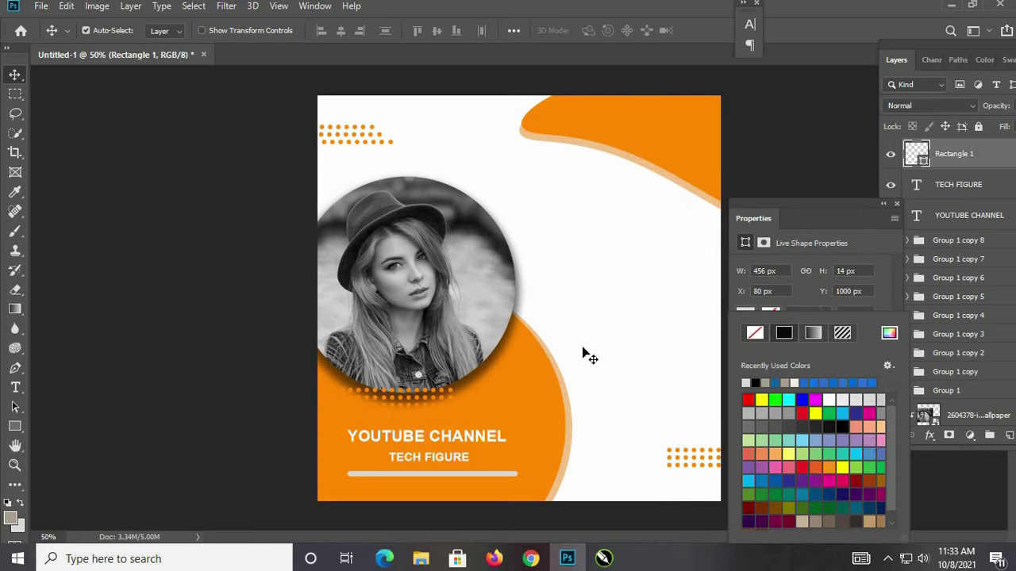
left_click(895, 205)
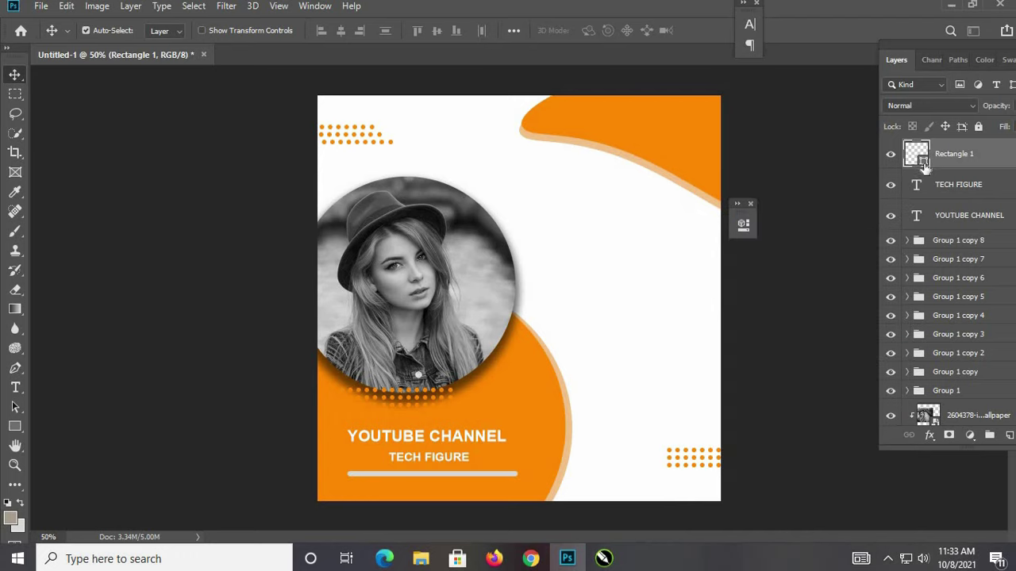
double_click(920, 159)
left_click(544, 157)
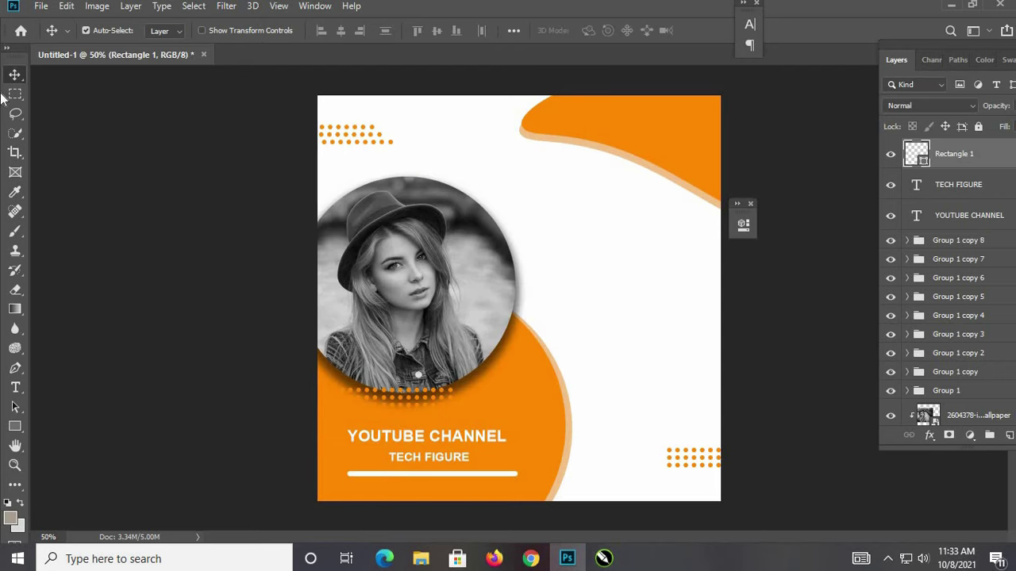
mouse_move(944, 46)
left_mouse_down()
mouse_move(929, 112)
mouse_move(981, 15)
mouse_move(958, 9)
left_mouse_up()
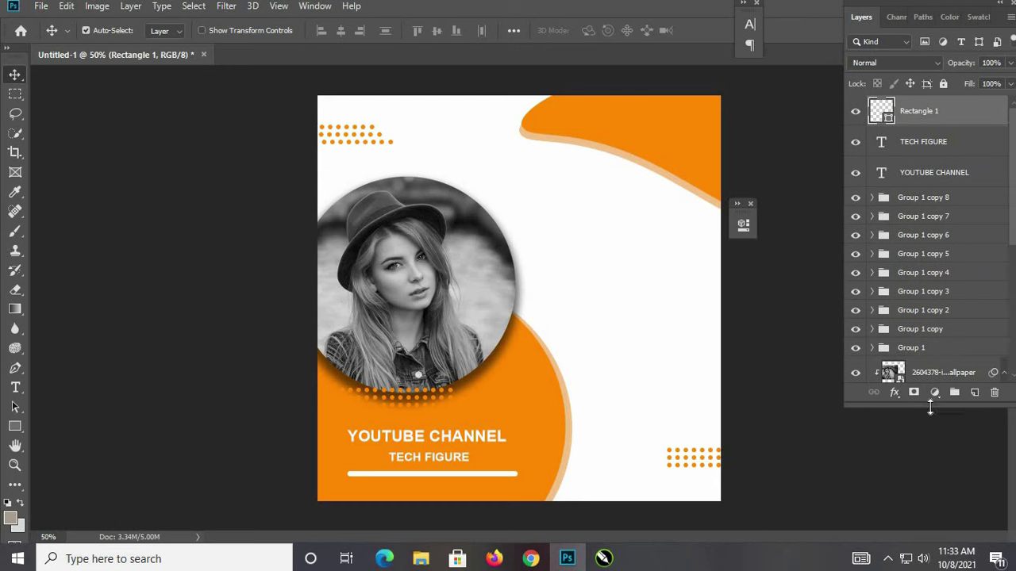
left_click_drag(930, 406, 664, 519)
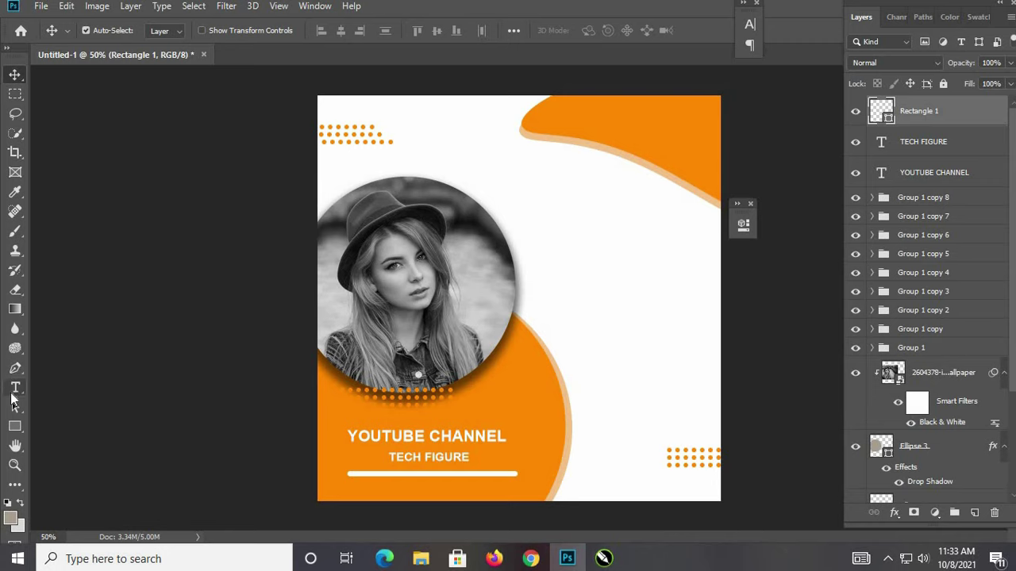
Step: Duplicate the YOUTUBE CHANNEL text into the white area at right and color it orange
left_click(377, 436)
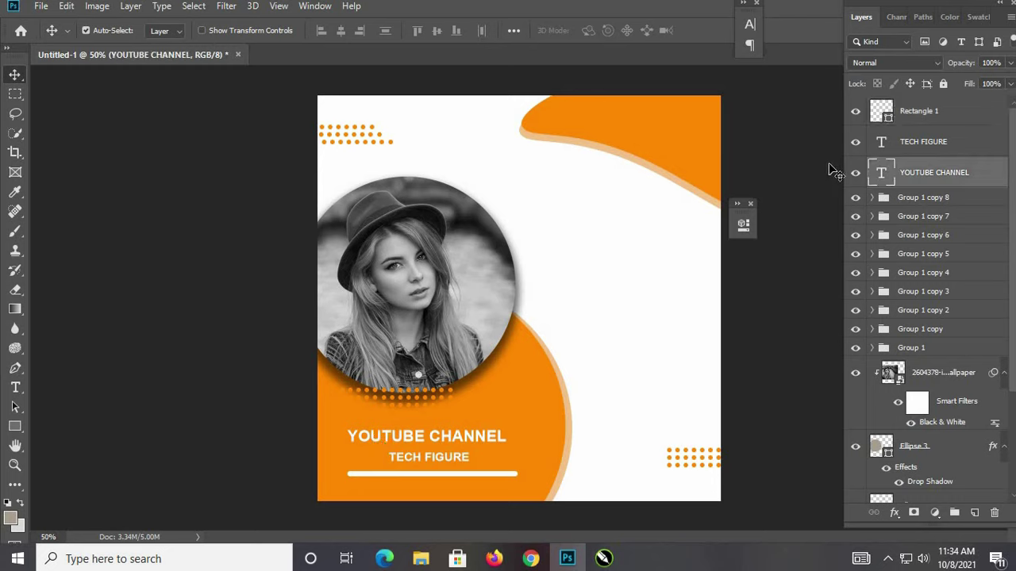
key("ctrl+j")
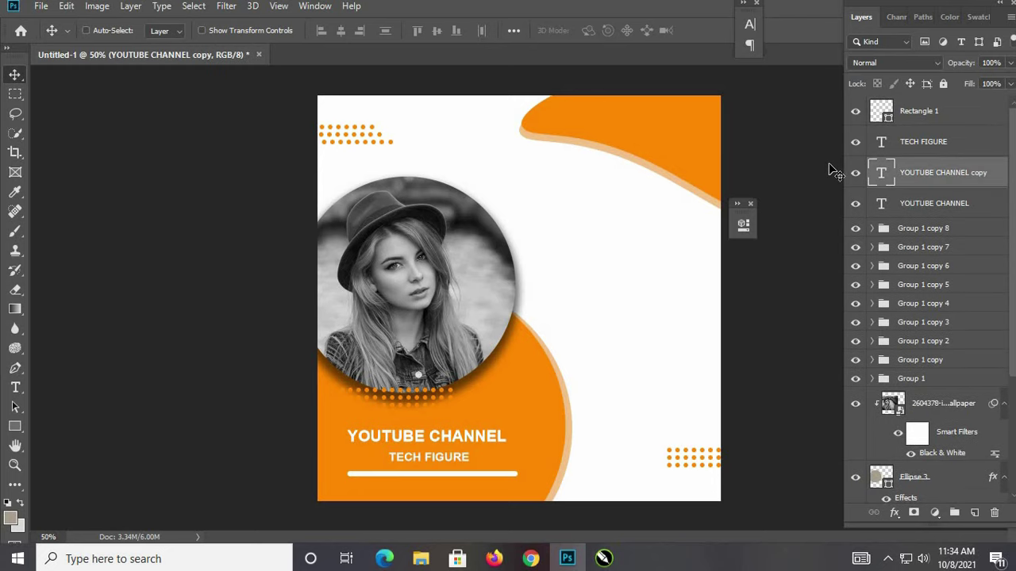
mouse_move(461, 437)
left_mouse_down()
mouse_move(574, 328)
mouse_move(653, 227)
left_mouse_up()
double_click(881, 173)
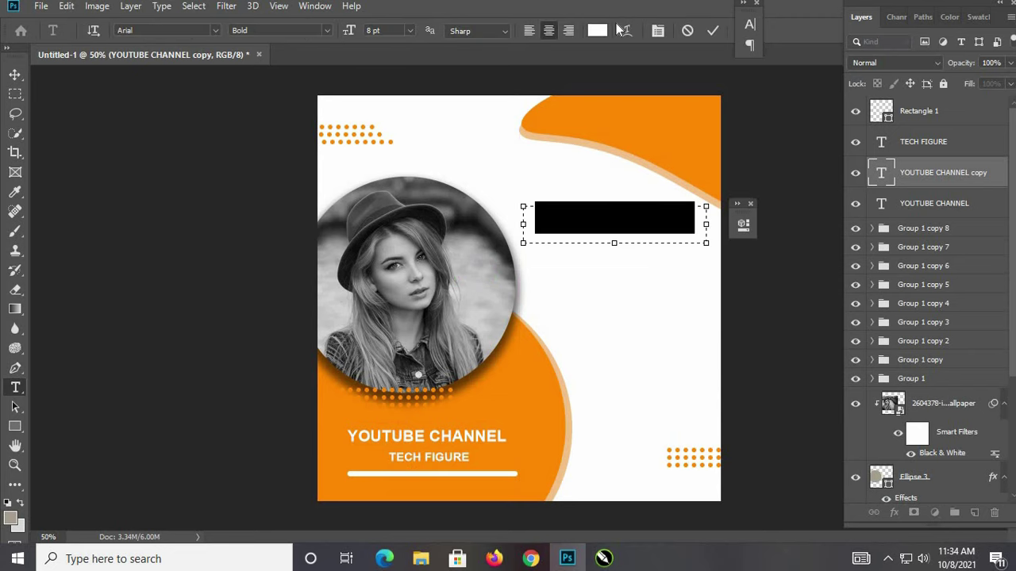
left_click(598, 30)
left_click(639, 111)
left_click(517, 158)
Step: Retype the copy as 'Photoshop' at 10 pt and move it lower right
type("P")
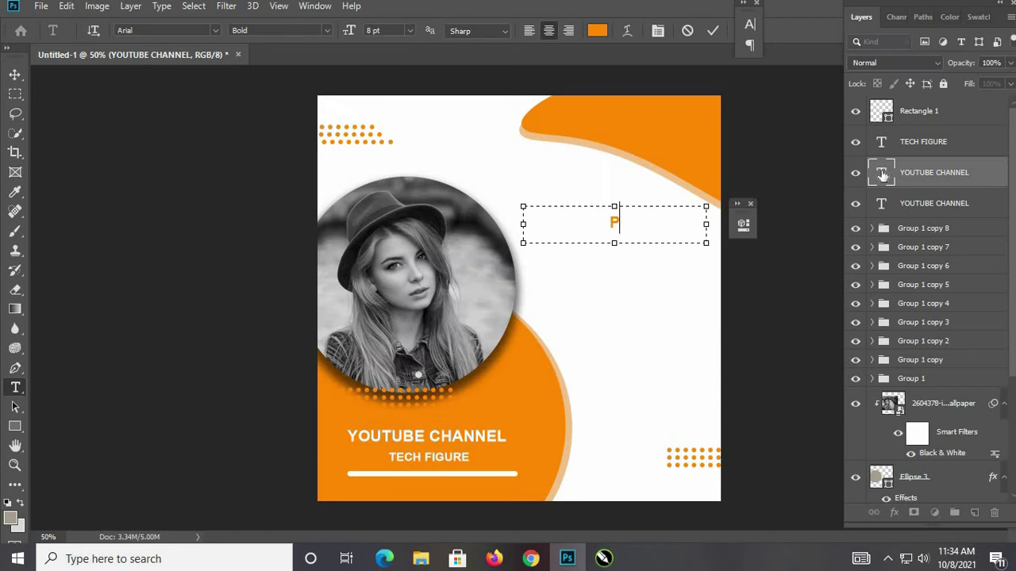
type("hotoshop")
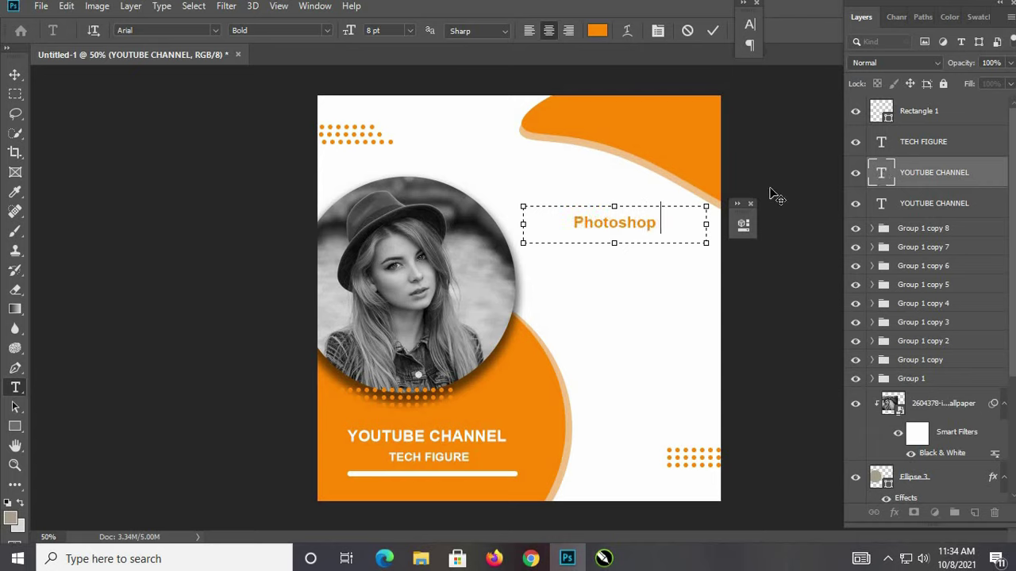
double_click(879, 175)
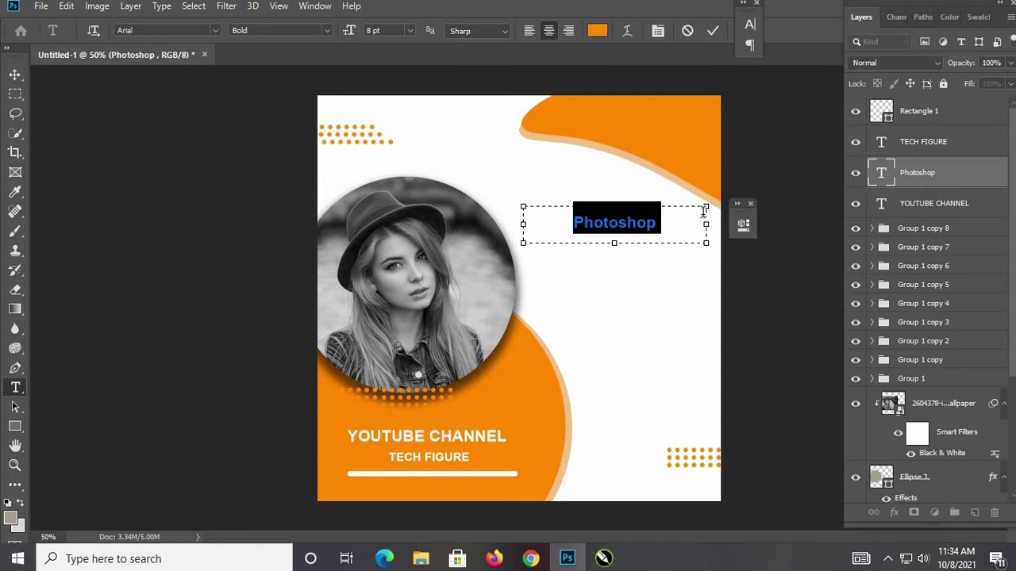
left_click(743, 5)
left_click_drag(743, 61, 752, 62)
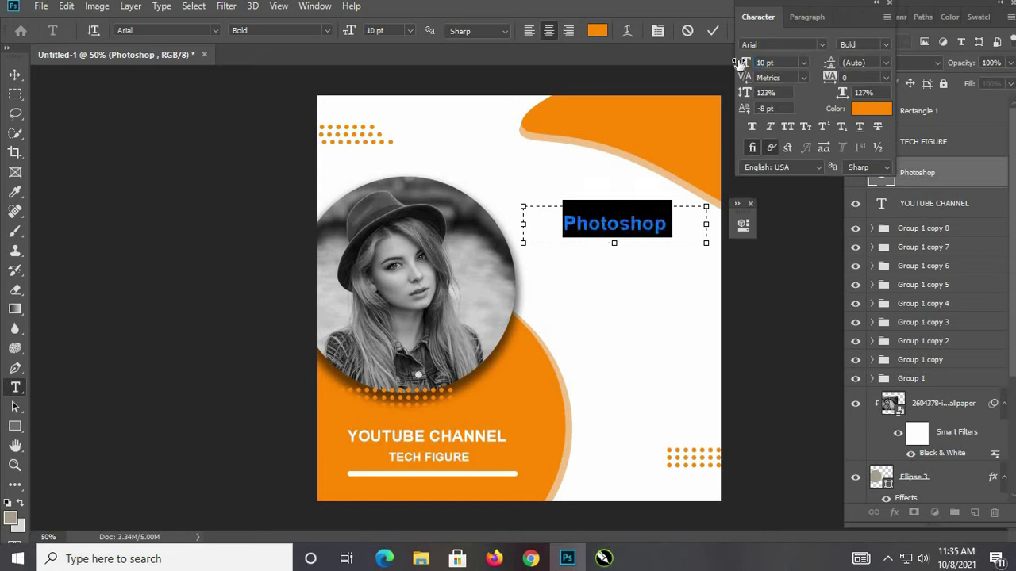
left_click(15, 75)
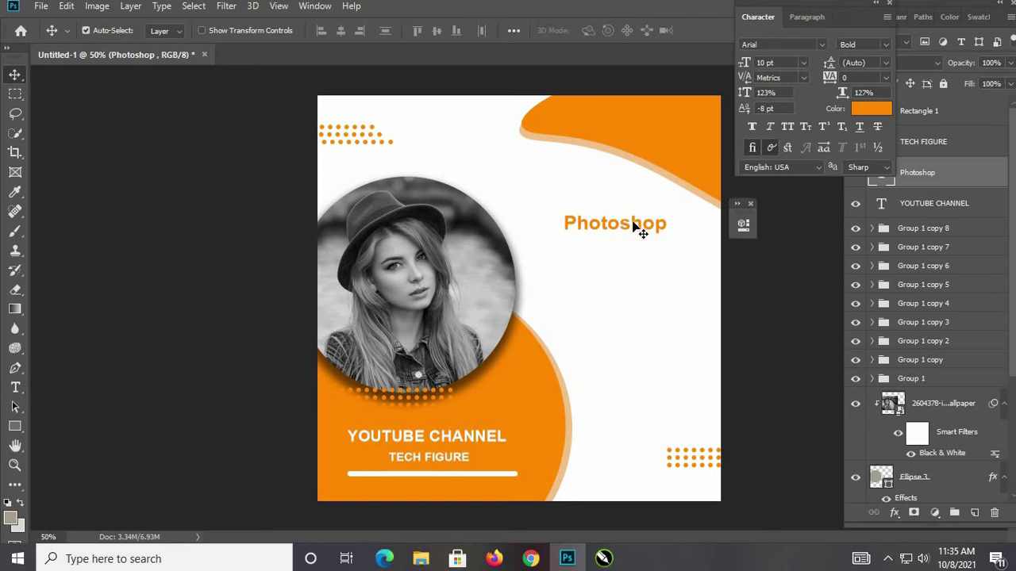
mouse_move(637, 229)
left_mouse_down()
mouse_move(651, 283)
mouse_move(668, 278)
left_mouse_up()
left_click(803, 302)
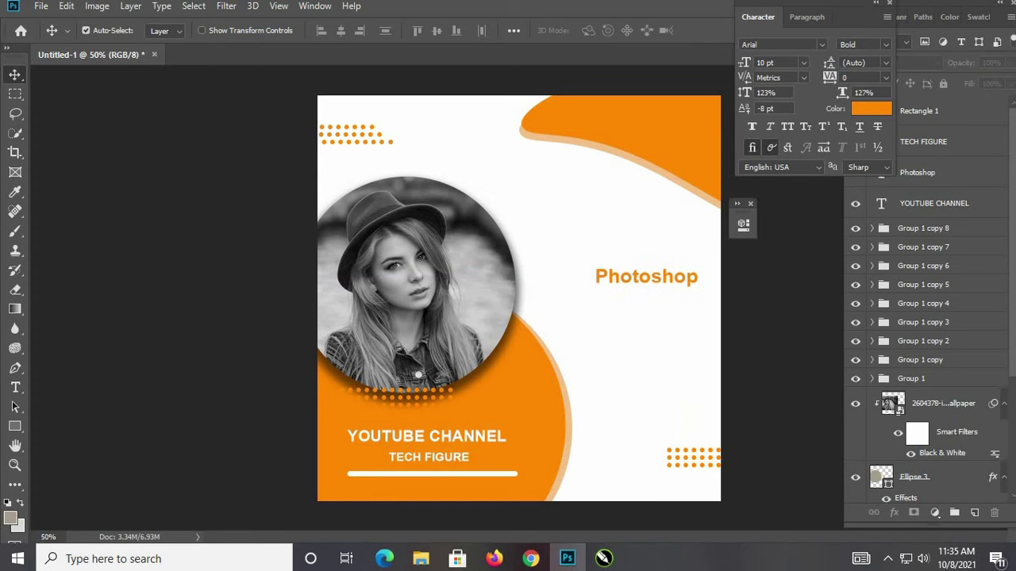
left_click(876, 3)
Step: Duplicate the Photoshop heading layer, retype it as 'Tutorial', and shift it just below
left_click(685, 277)
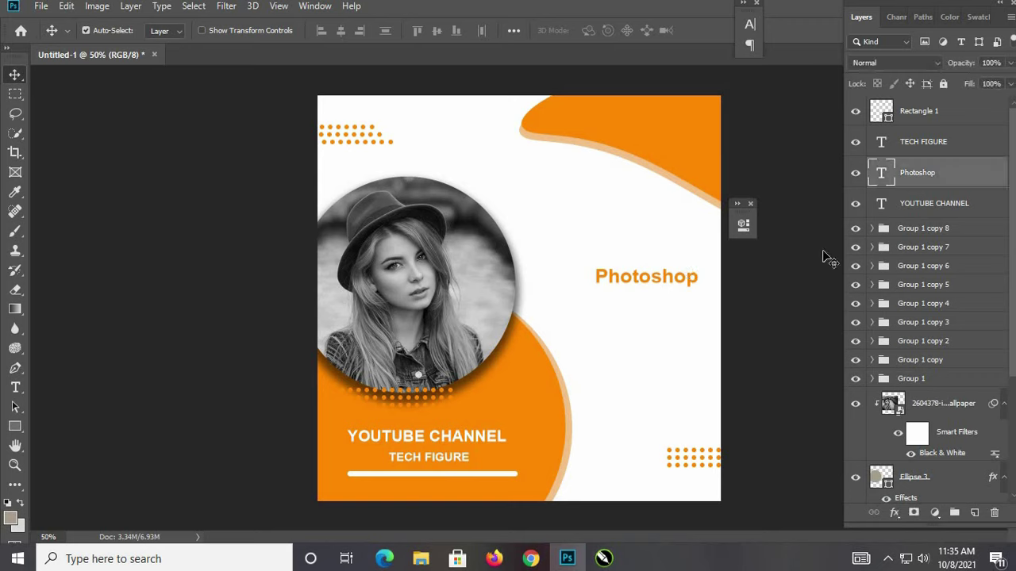
left_click(912, 170)
key("ctrl+j")
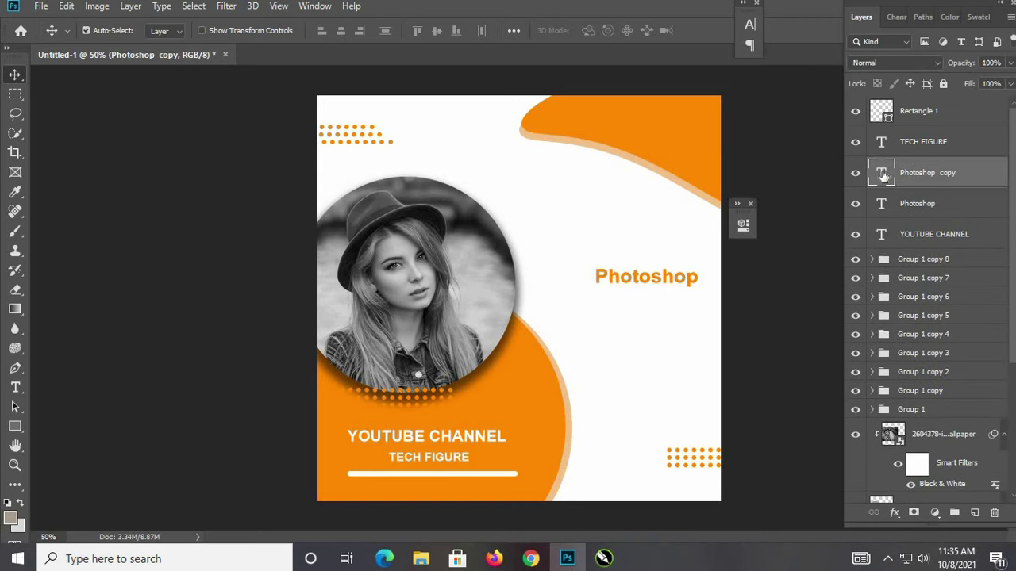
double_click(880, 172)
type("T")
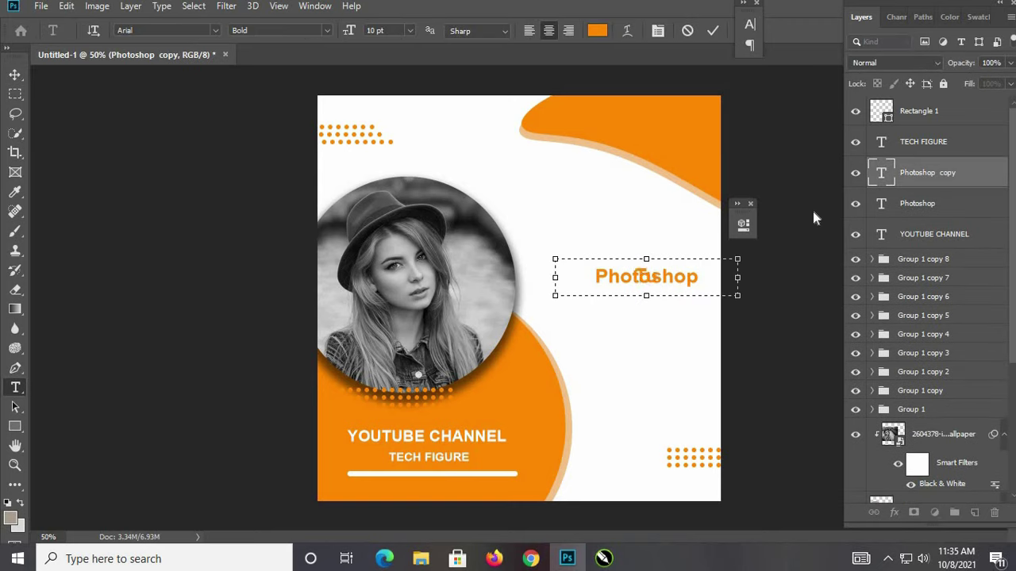
type("utorial")
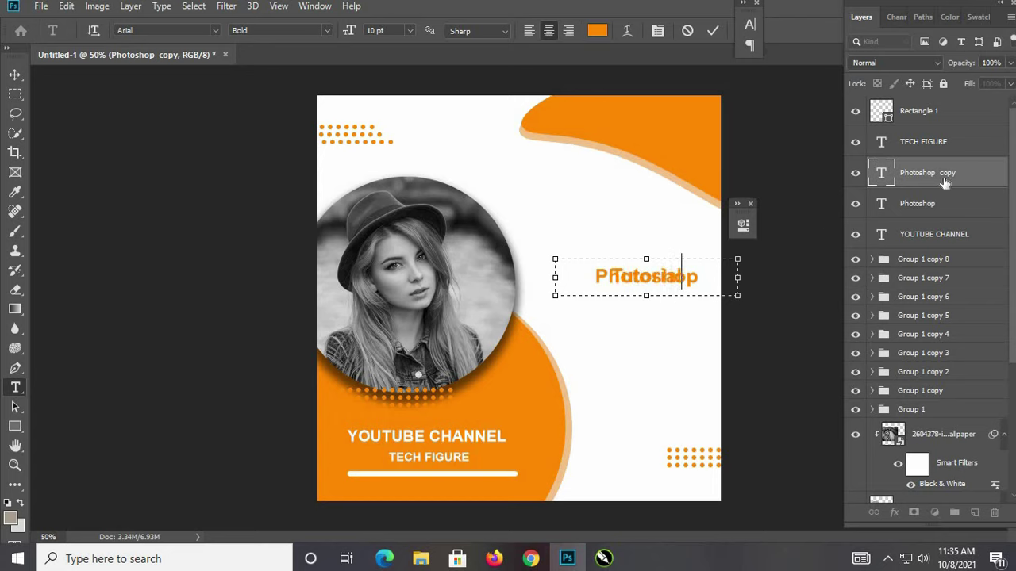
left_click(14, 74)
key("shift+Down")
key("shift+Down")
key("shift+Down")
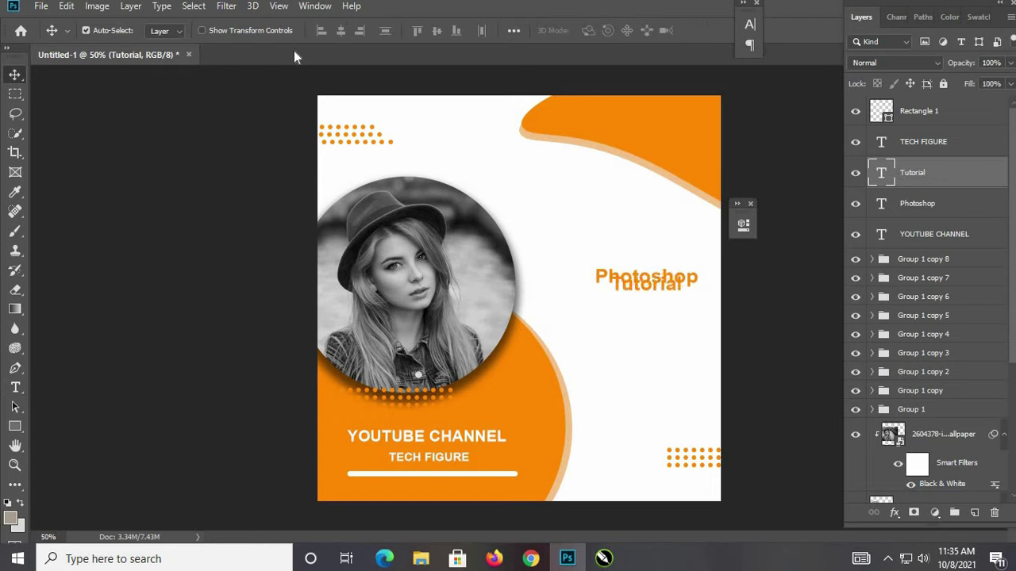
key("shift+Down")
key("shift+Down")
key("Right")
key("Right")
key("Right")
key("Right")
key("Right")
key("Right")
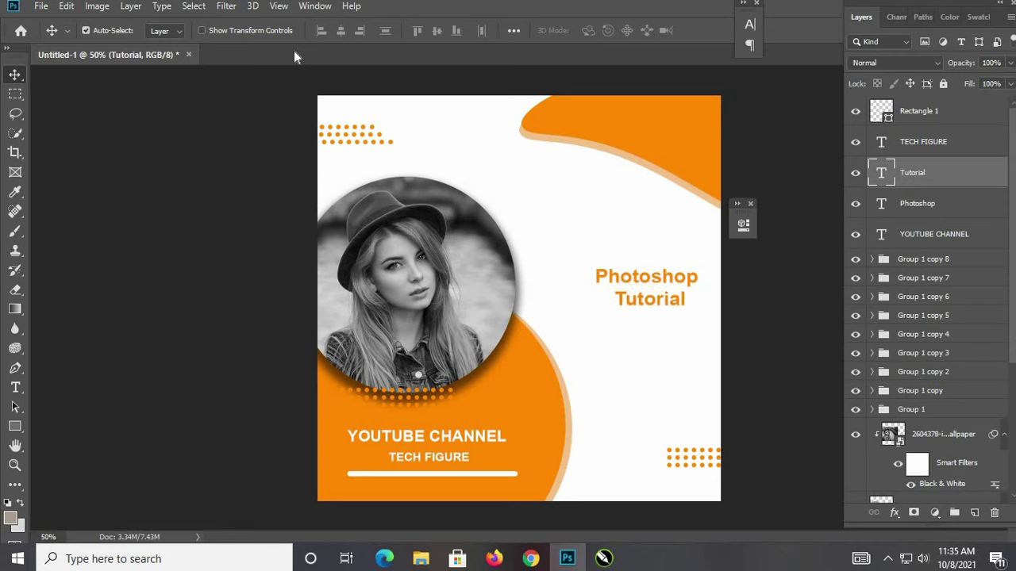
key("shift+Left")
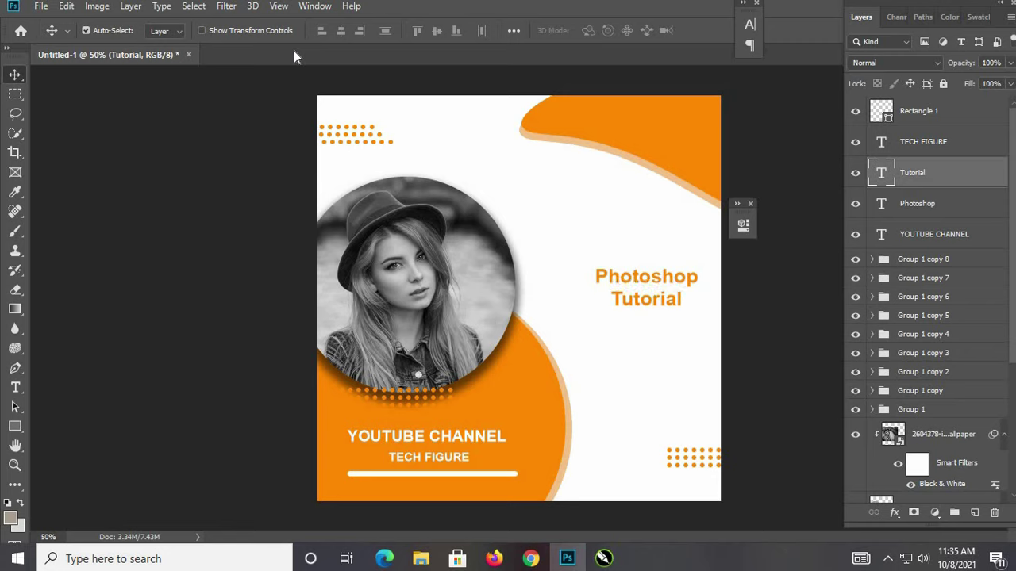
Step: Colour the Tutorial text black (000000) and duplicate its layer
double_click(882, 173)
left_click(597, 30)
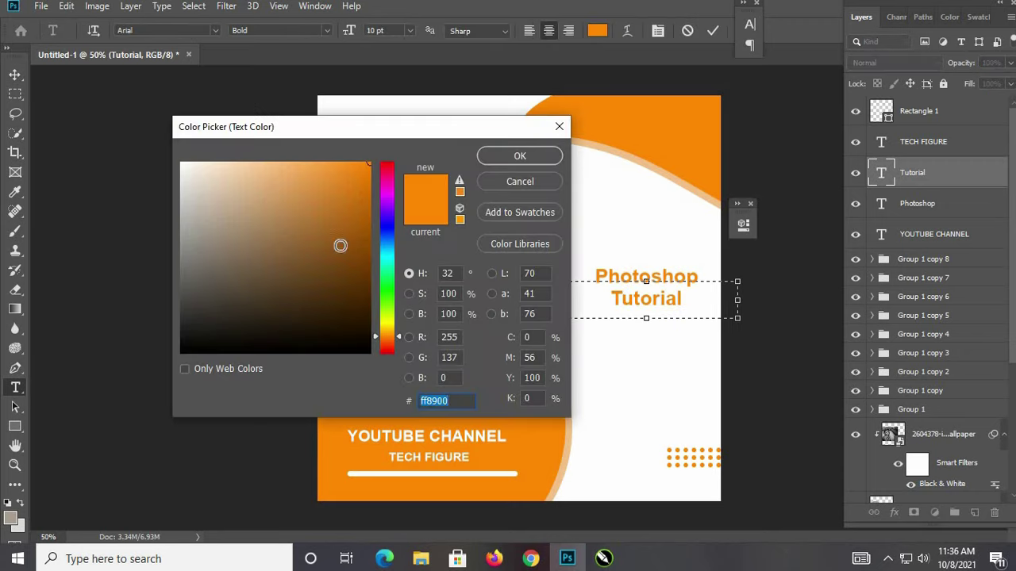
type("000000")
key("Return")
left_click(17, 77)
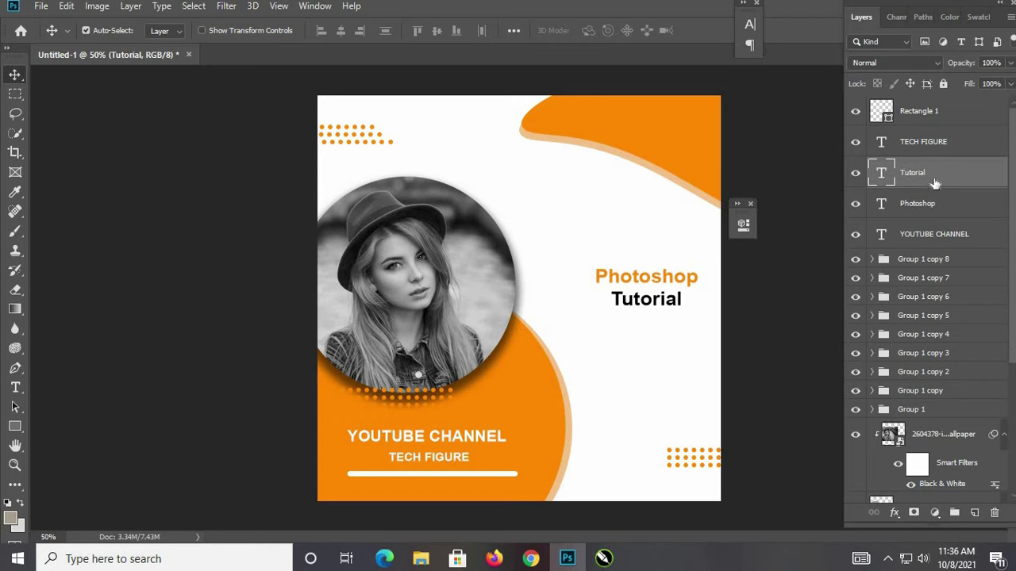
key("ctrl+j")
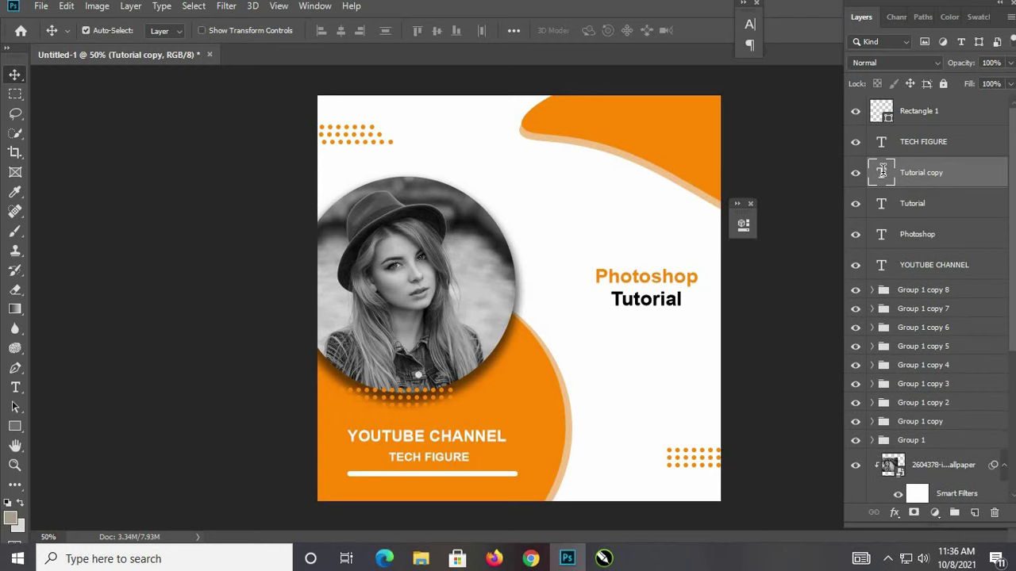
Step: Retype the duplicated line as 'Click Now' and move it down beneath Tutorial
double_click(882, 170)
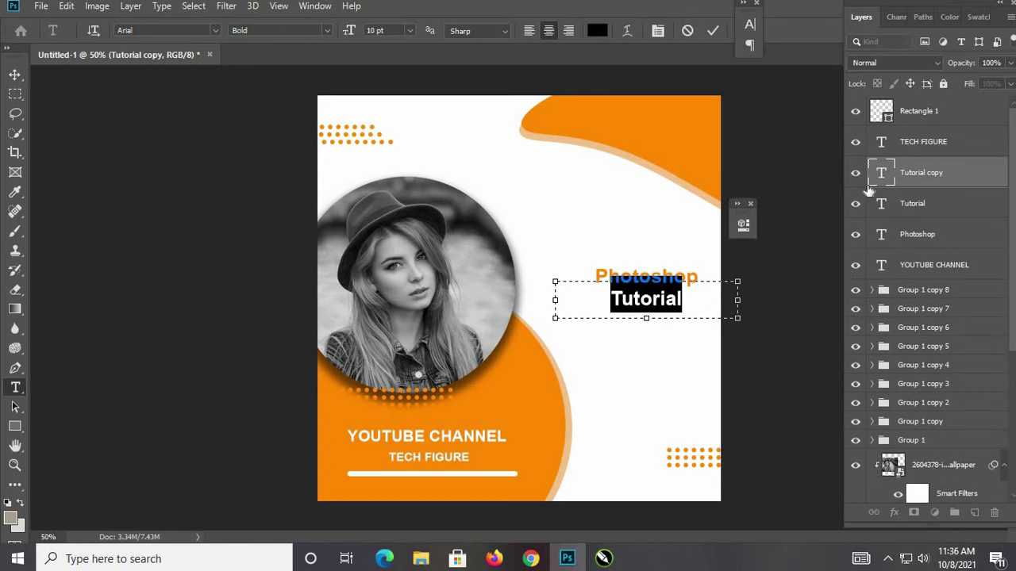
type("Cl")
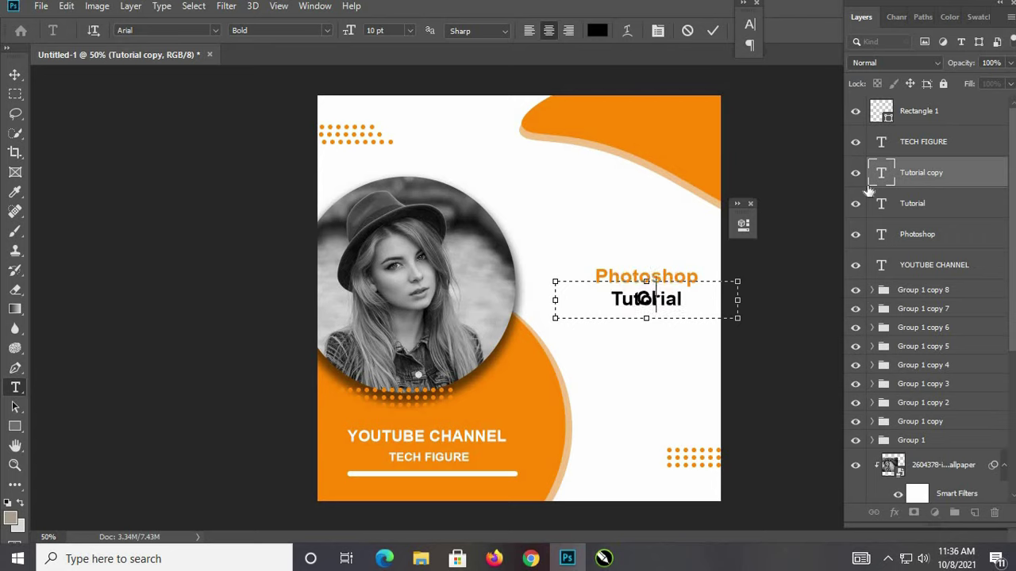
type("ick")
type(" New")
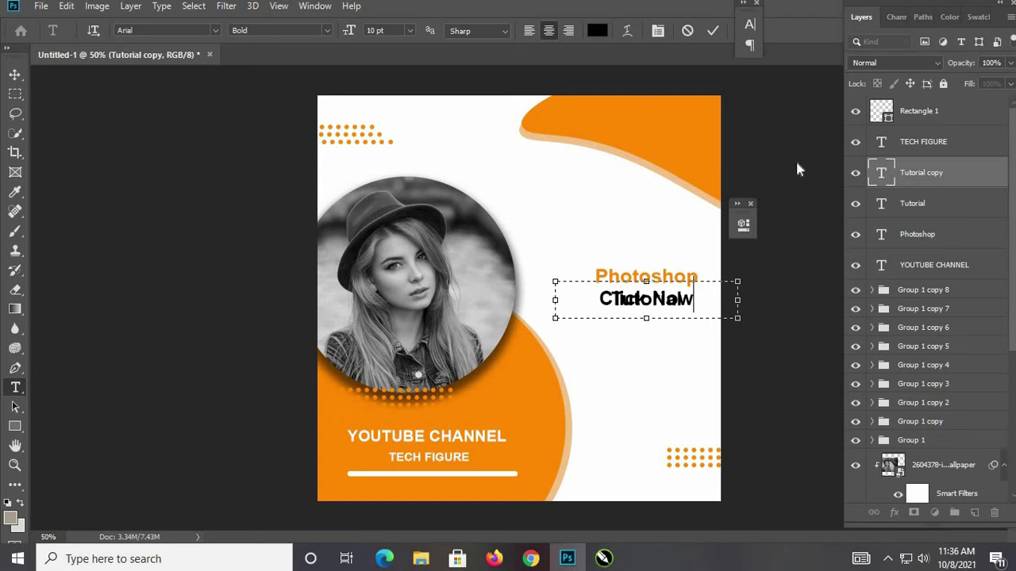
left_click(14, 74)
key("shift+Down")
key("shift+Down")
key("shift+Down")
key("shift+Down")
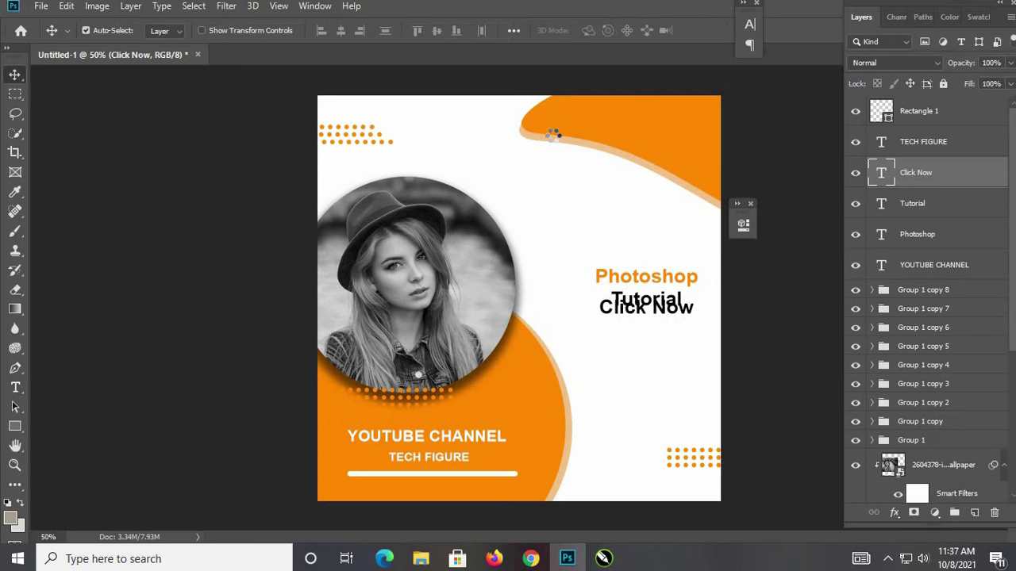
key("shift+Down")
key("shift+Down")
key("Down")
key("Down")
key("Down")
key("Down")
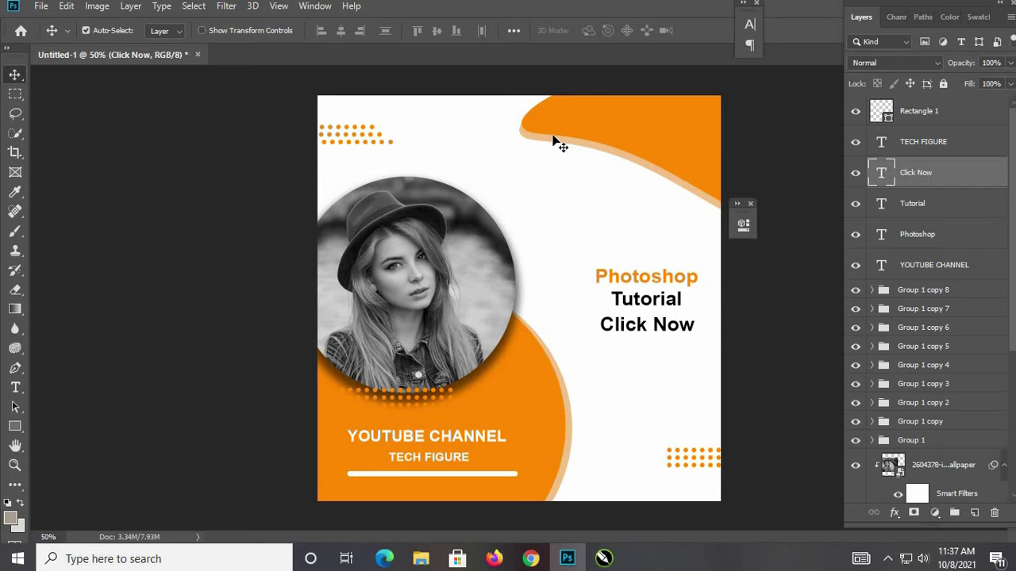
Step: Draw a 350×60 px rectangle filled with the sampled orange and 30 px rounded corners
left_click(15, 428)
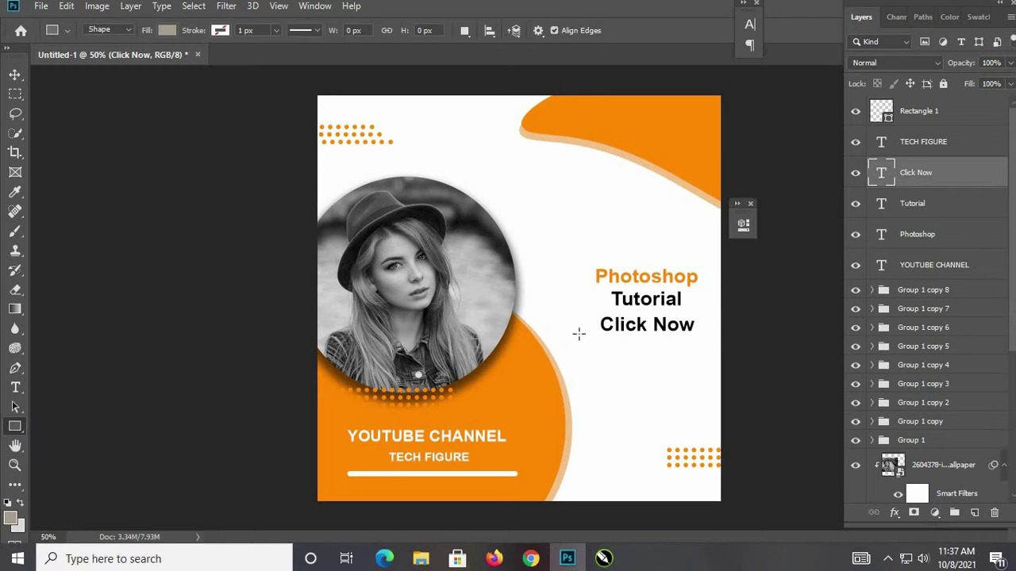
left_click_drag(579, 334, 704, 358)
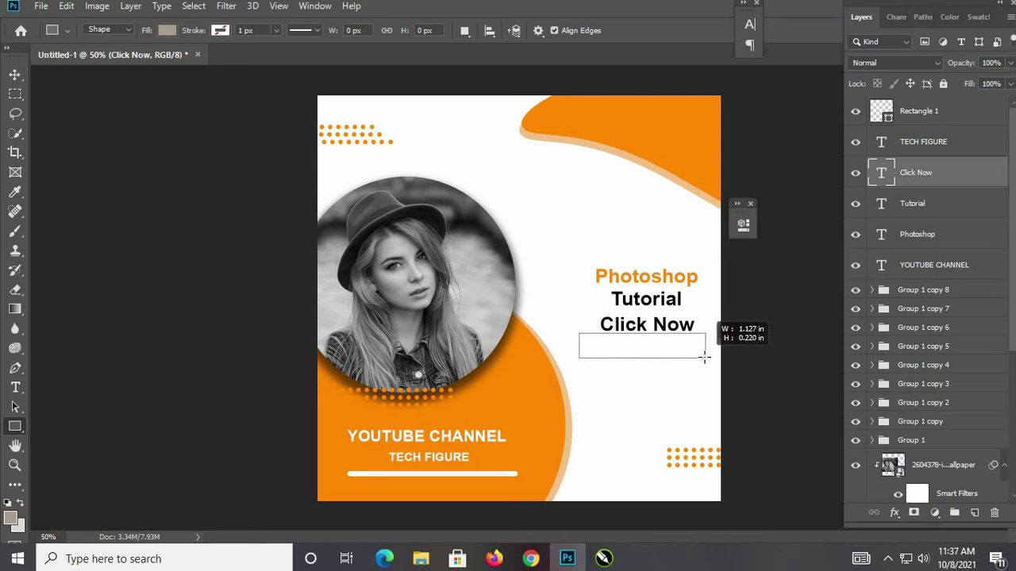
left_click_drag(704, 358, 705, 358)
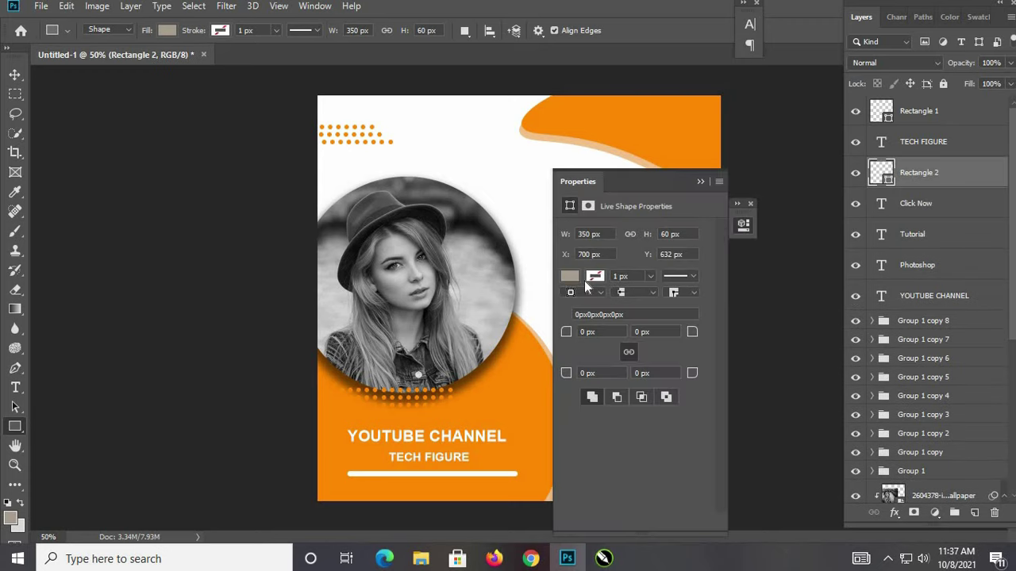
left_click(568, 274)
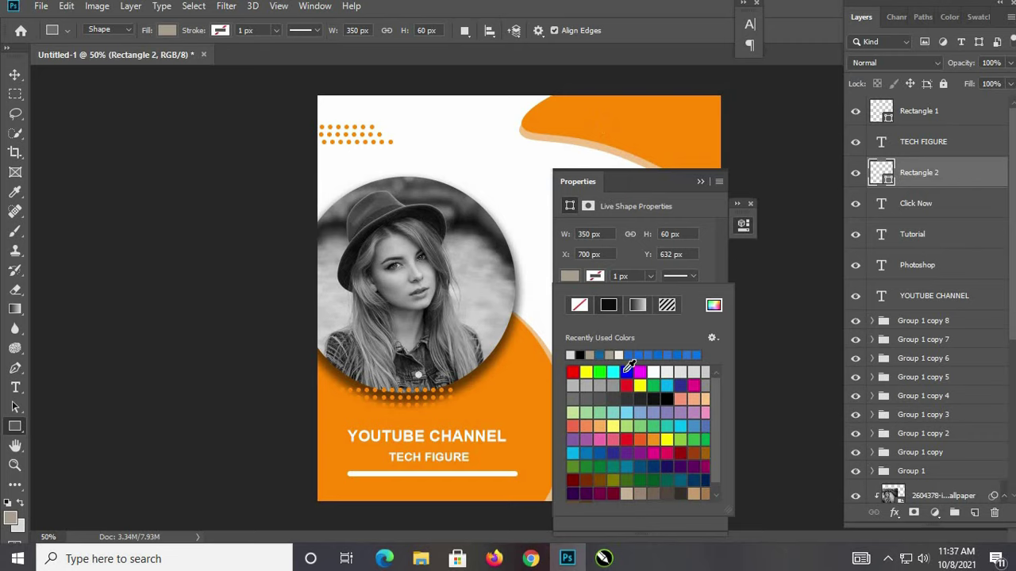
left_click(699, 185)
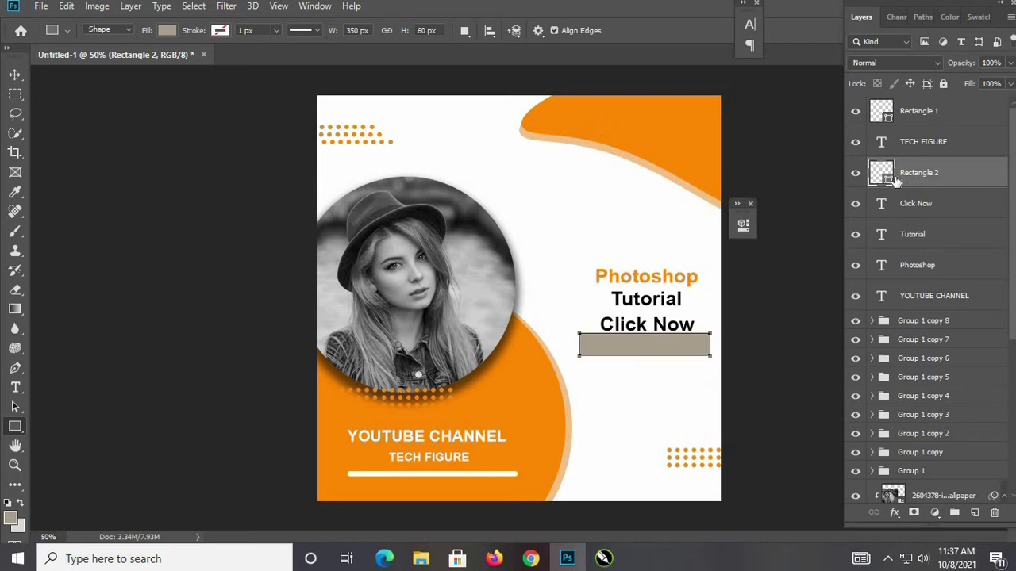
double_click(882, 174)
left_click(607, 125)
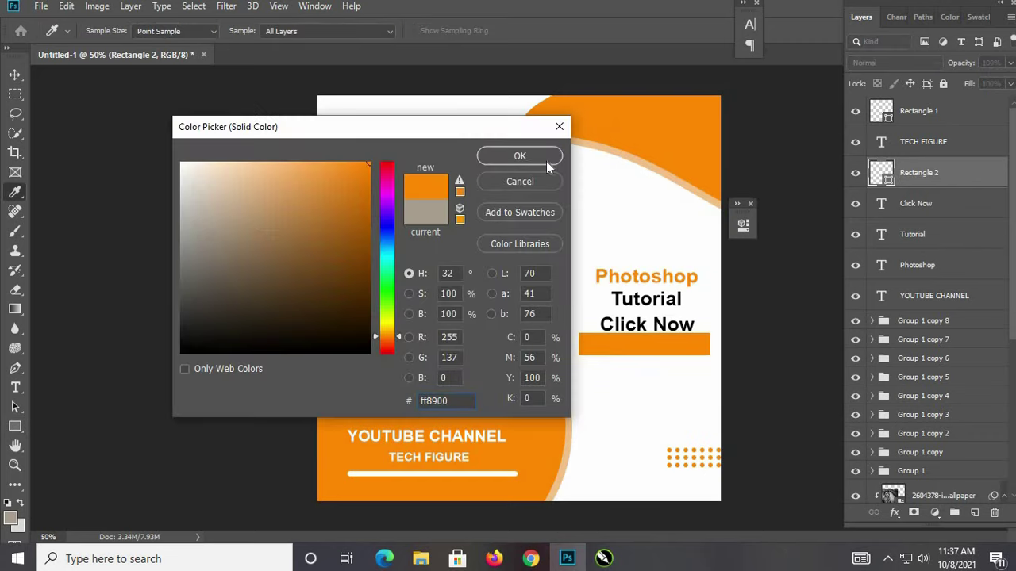
left_click(519, 155)
left_click(744, 224)
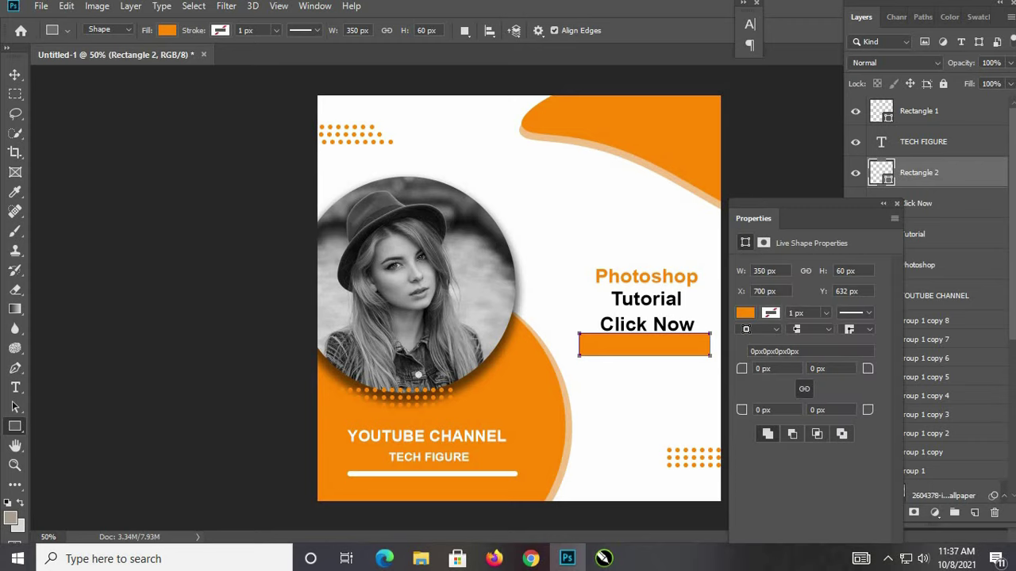
type("30")
key("Return")
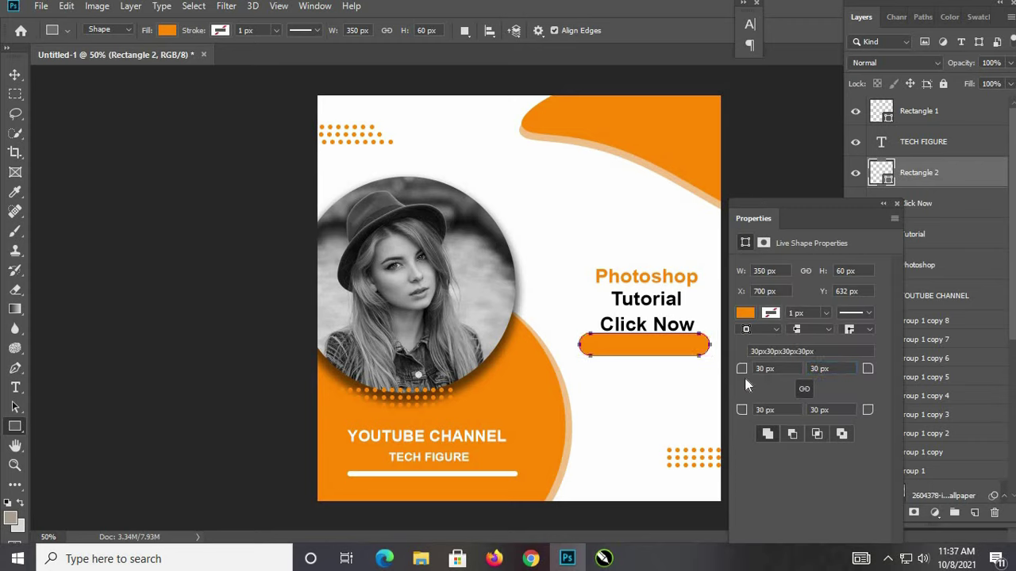
key("v")
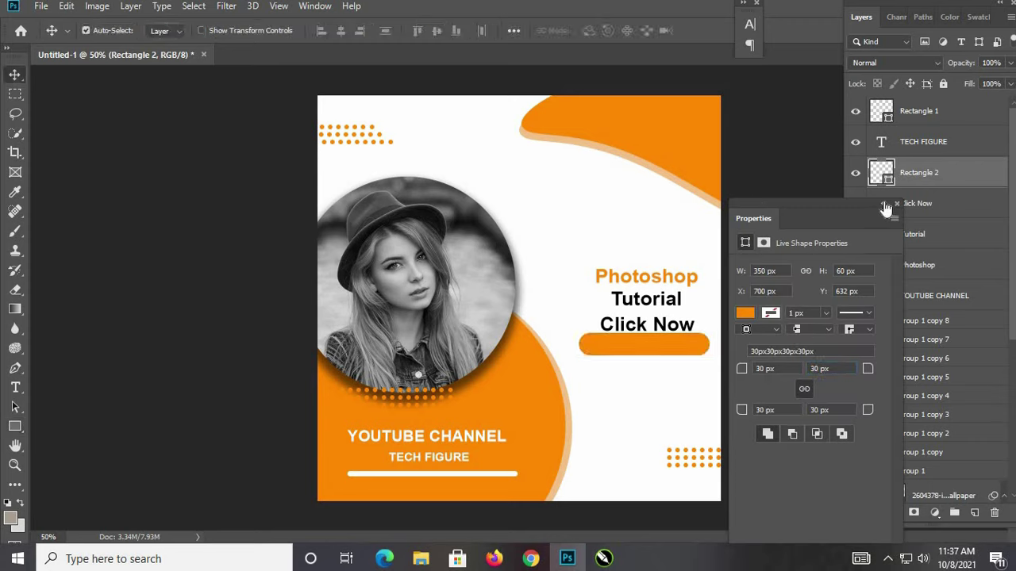
left_click(887, 205)
Step: Stack the Click Now text above the orange rectangle and move both up under Tutorial
left_click(674, 326)
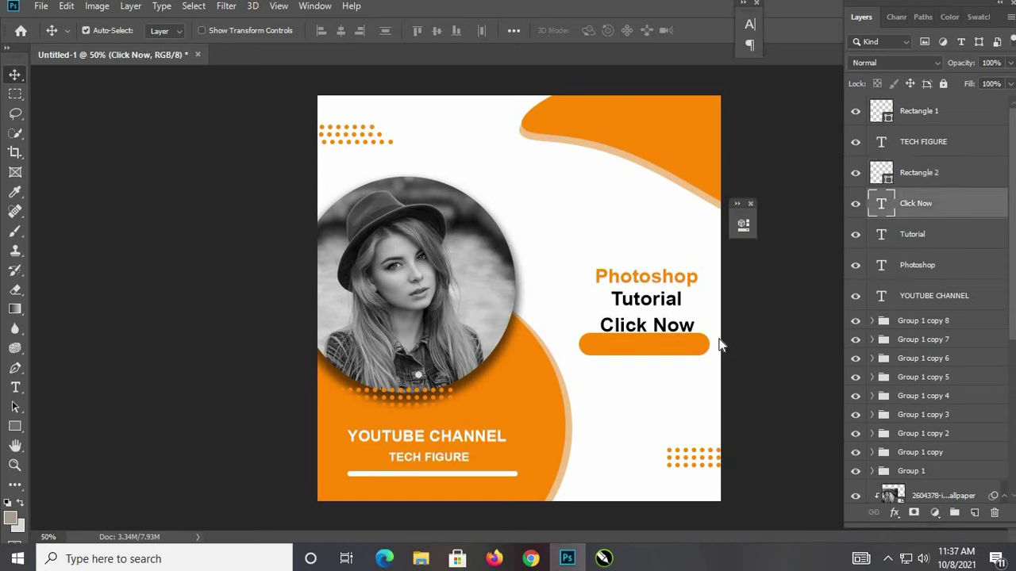
key("shift+Down")
key("shift+Down")
key("shift+Down")
key("shift+Down")
key("shift+Down")
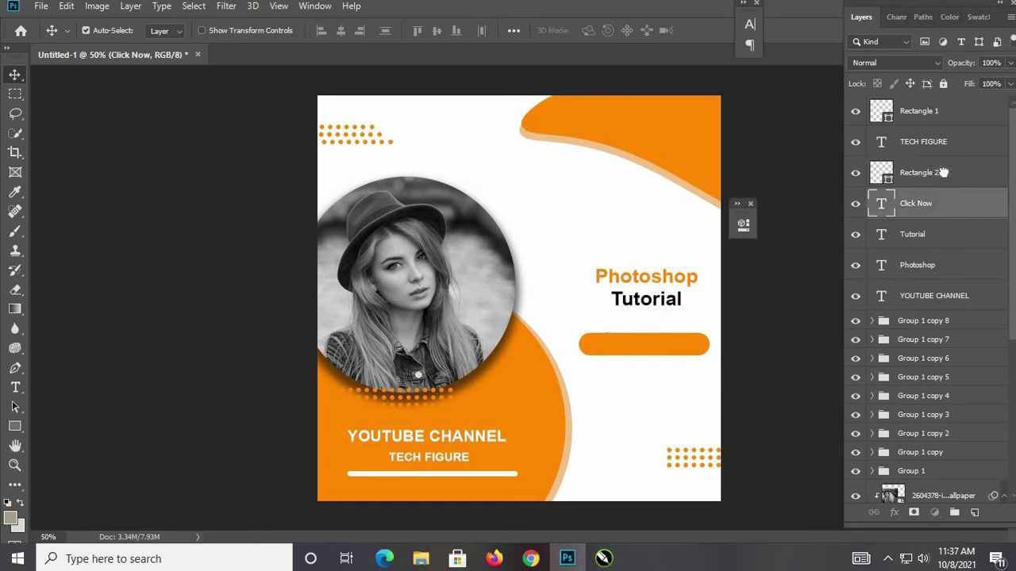
left_click_drag(943, 172, 943, 169)
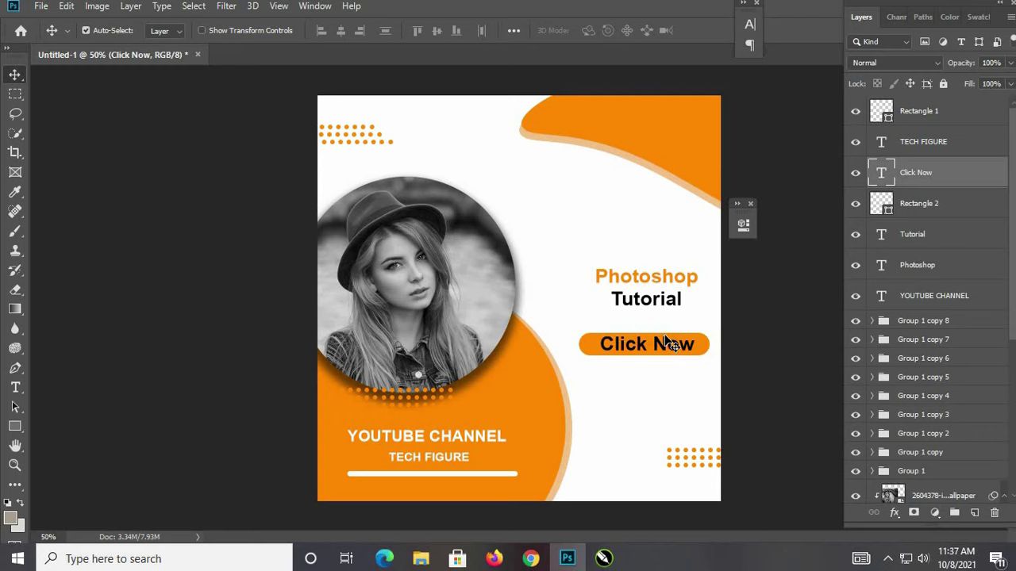
left_click(954, 204, "shift")
key("Up")
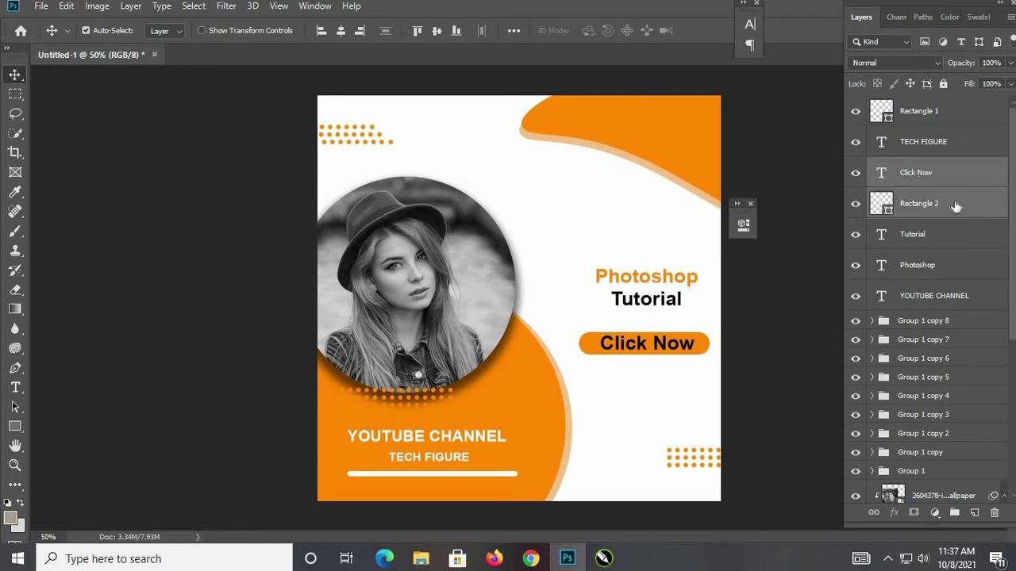
key("Up")
key("Up")
key("shift+Up")
key("shift+Up")
key("Up")
key("Up")
key("Up")
key("Up")
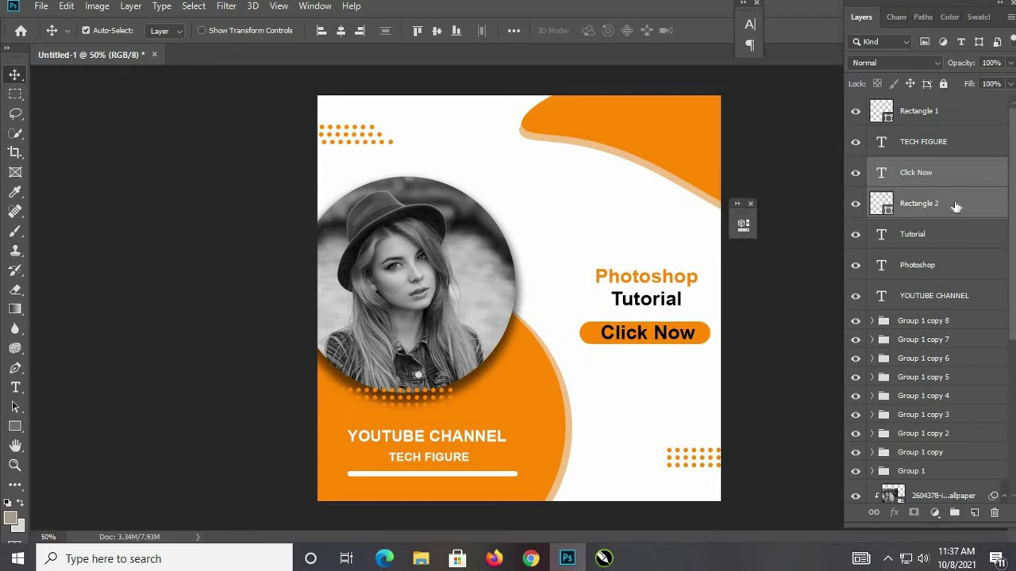
key("Up")
key("Up")
key("Up")
key("Up")
key("Up")
key("Up")
key("Up")
key("Up")
key("Up")
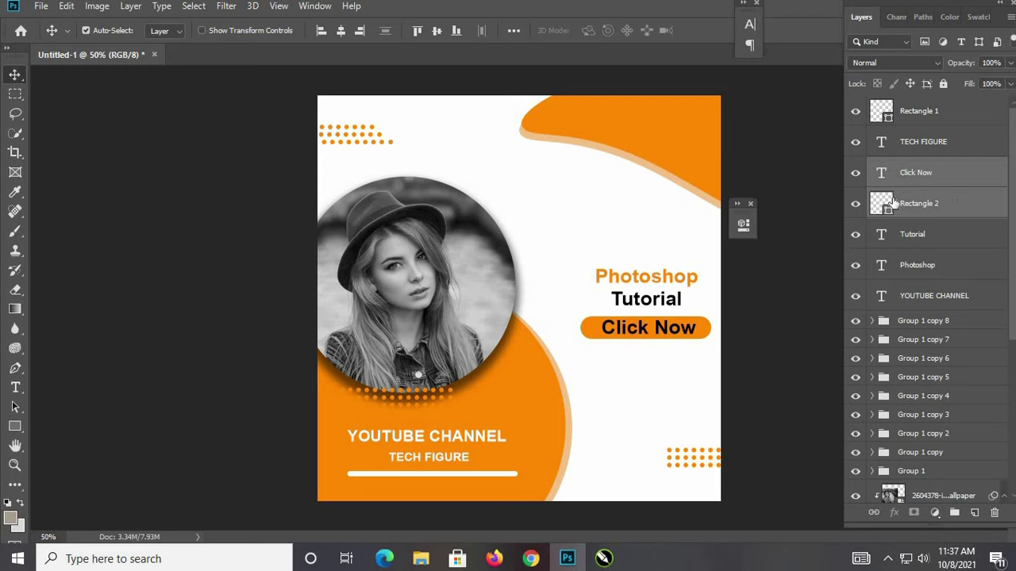
Step: Change the Click Now text colour to white
double_click(881, 173)
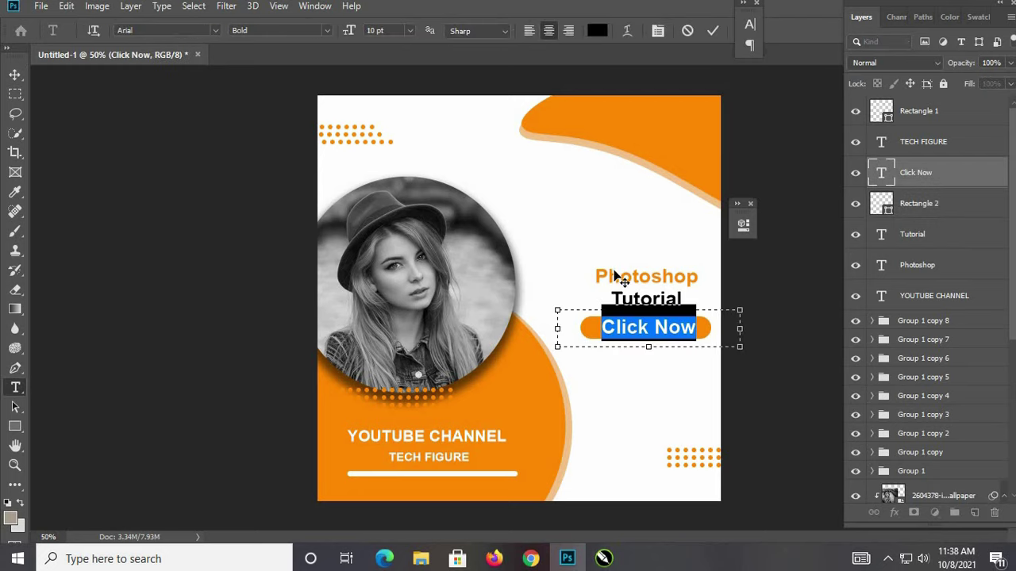
left_click(596, 30)
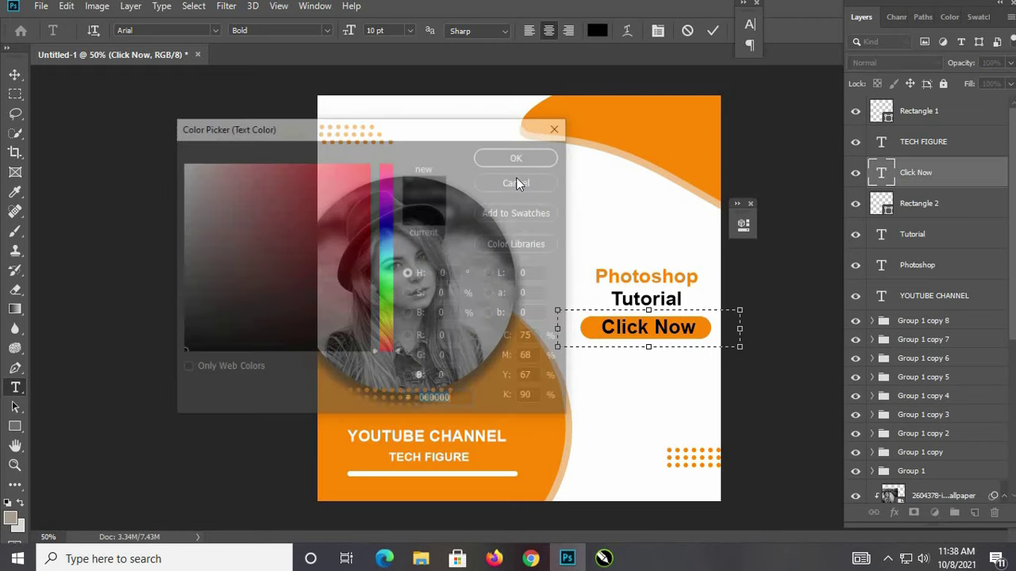
left_click(482, 103)
left_click(496, 153)
left_click(15, 75)
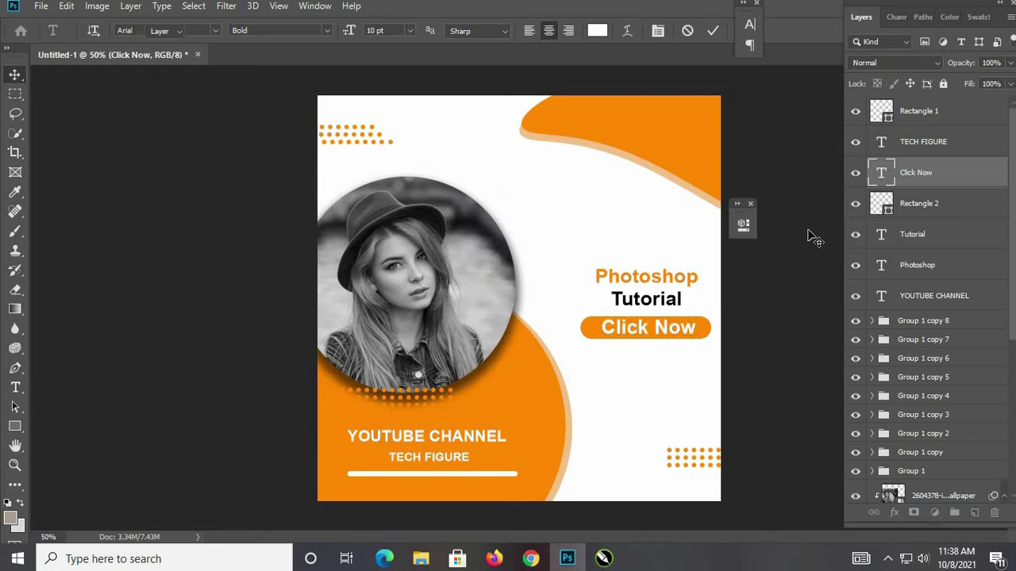
Step: Set Click Now to 149% horizontal scale and 9 pt size, then nudge it down
double_click(881, 173)
left_click(656, 32)
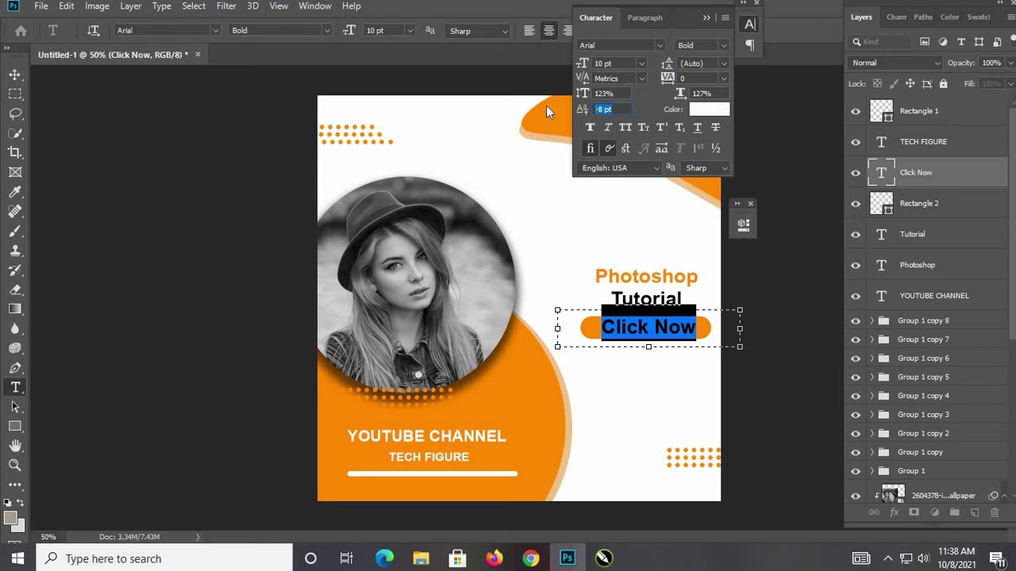
key("Up")
key("Up")
key("Down")
key("Down")
key("shift+Tab")
key("Up")
key("Up")
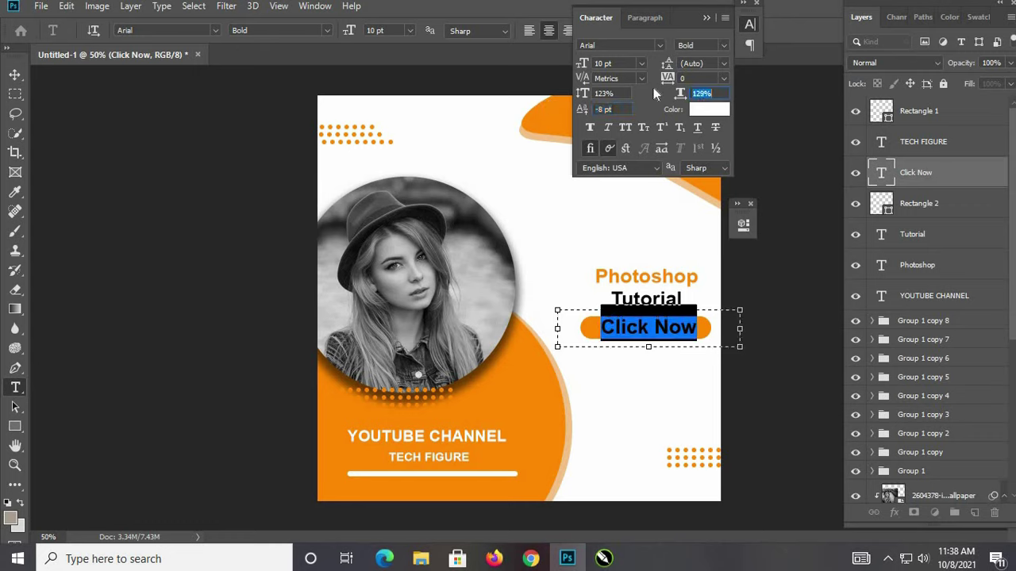
key("Up")
key("Up")
key("Up")
key("Up")
key("Up")
key("Up")
key("Up")
key("Up")
key("Up")
key("Up")
key("Up")
key("Up")
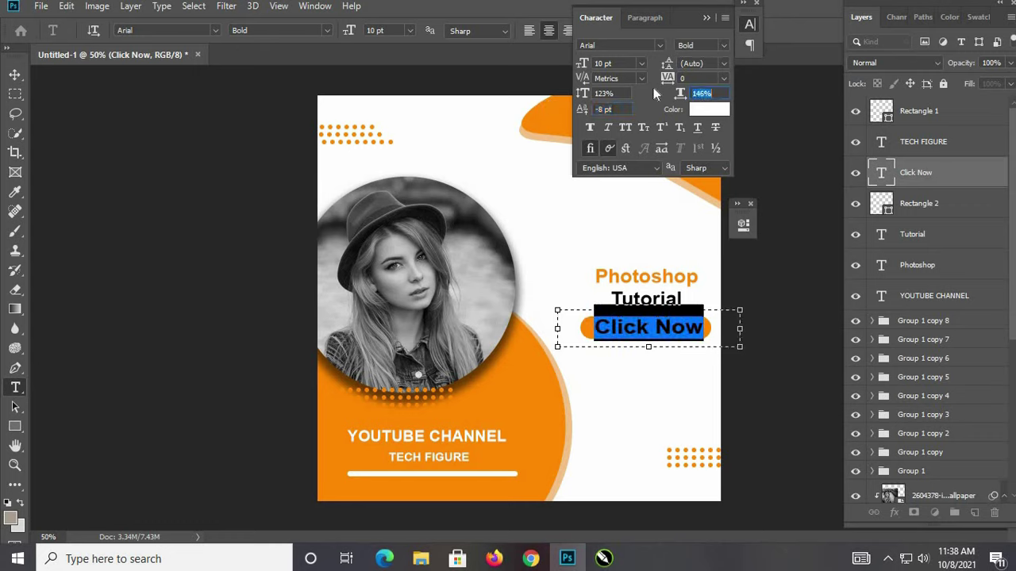
key("Up")
key("Up")
key("Up")
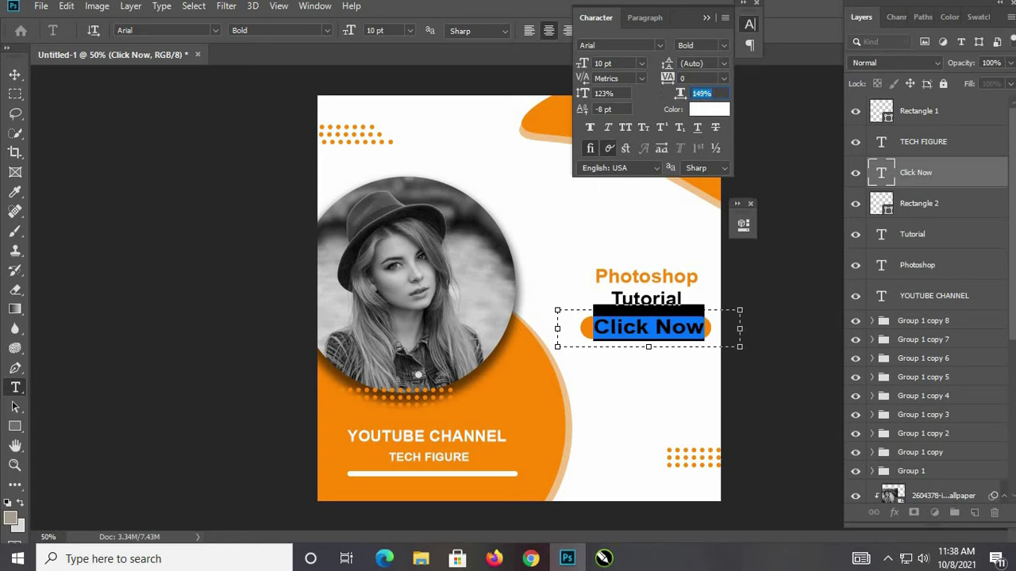
left_click(575, 64)
type("9")
key("Return")
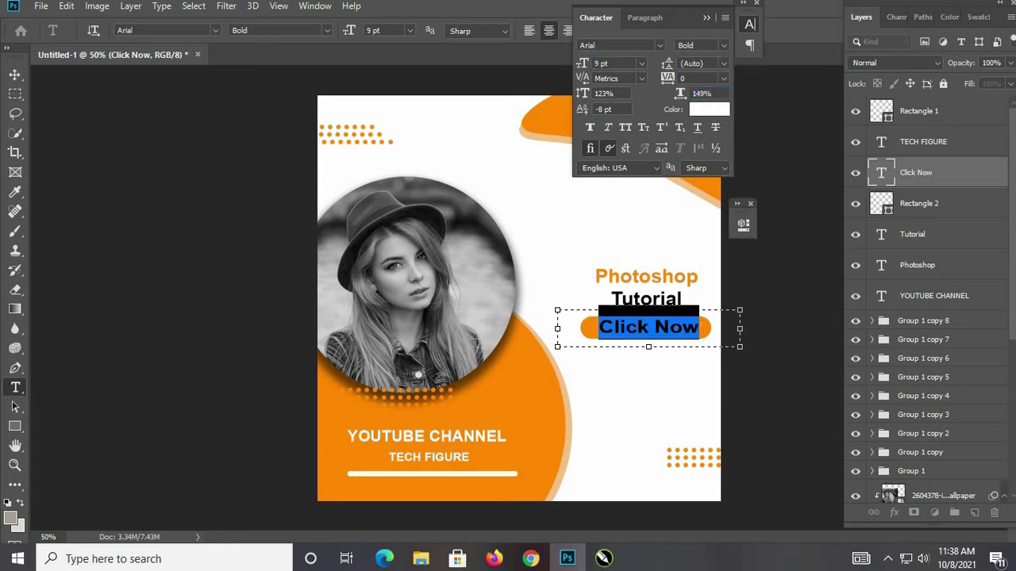
left_click(15, 75)
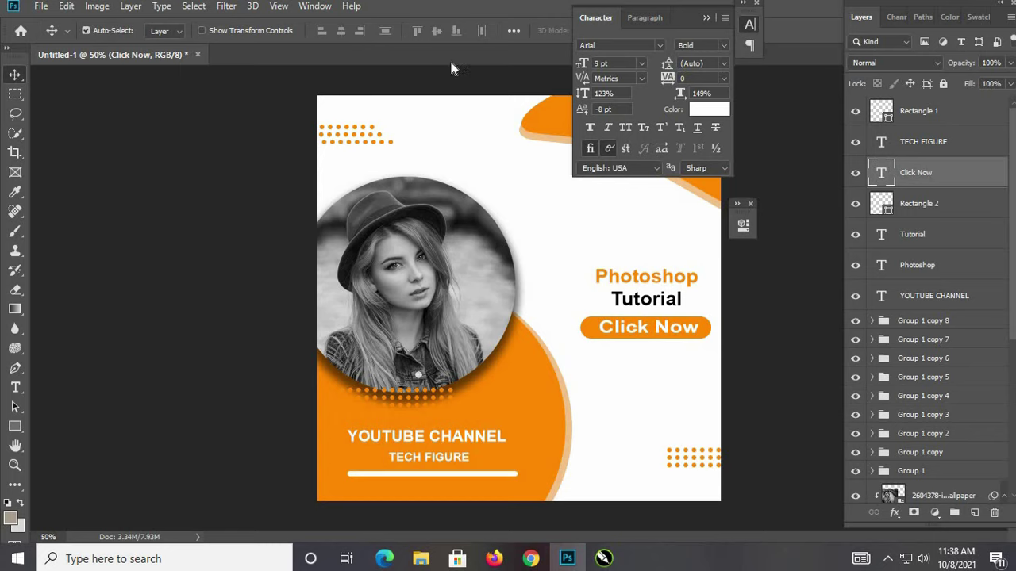
key("Down")
key("Down")
left_click(706, 17)
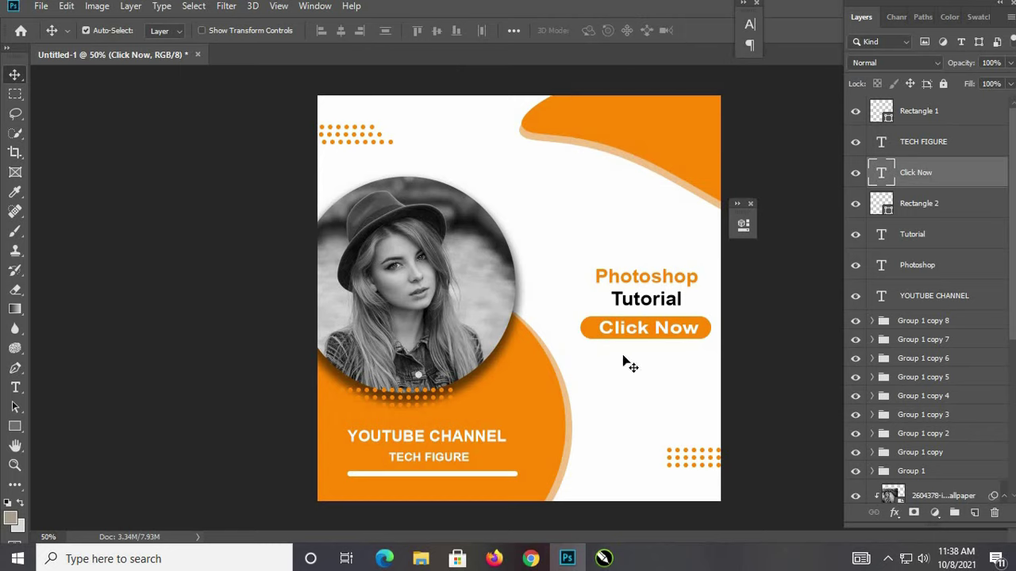
Step: Duplicate the Click Now text onto the top orange wave and retype it as 'TECH FIGURE'
left_click(646, 282)
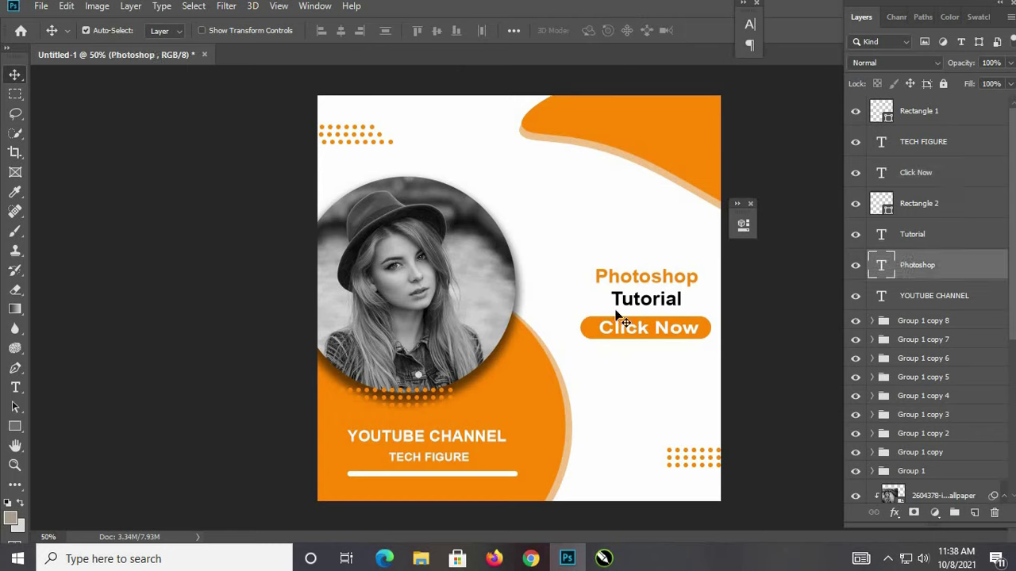
left_click(679, 332)
key("ctrl+j")
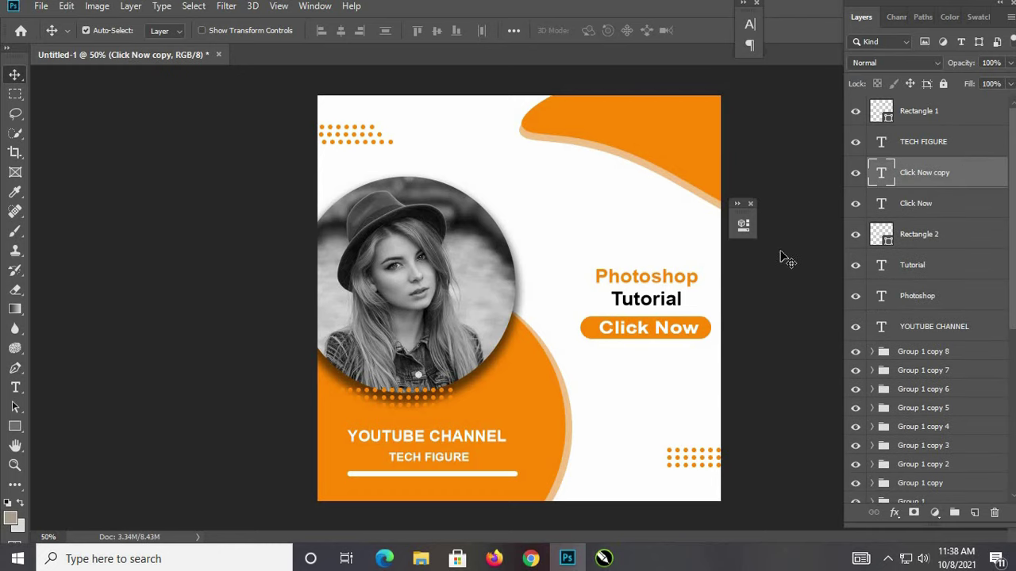
key("Up")
key("Up")
key("shift+Up")
key("shift+Up")
key("shift+Up")
key("shift+Up")
key("shift+Up")
key("shift+Up")
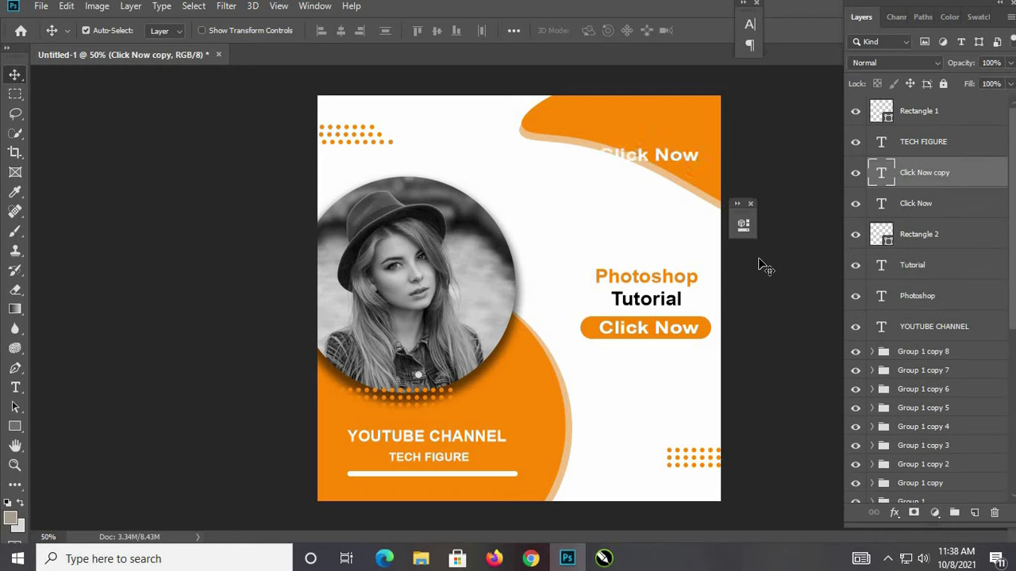
key("shift+Up")
key("shift+Up")
key("shift+Up")
key("shift+Up")
key("shift+Up")
key("shift+Left")
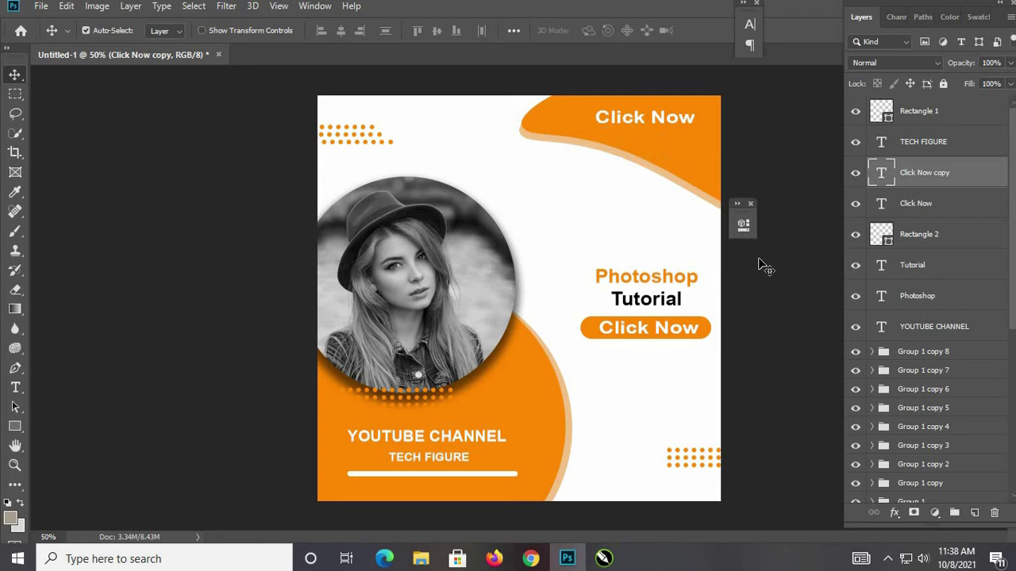
double_click(881, 173)
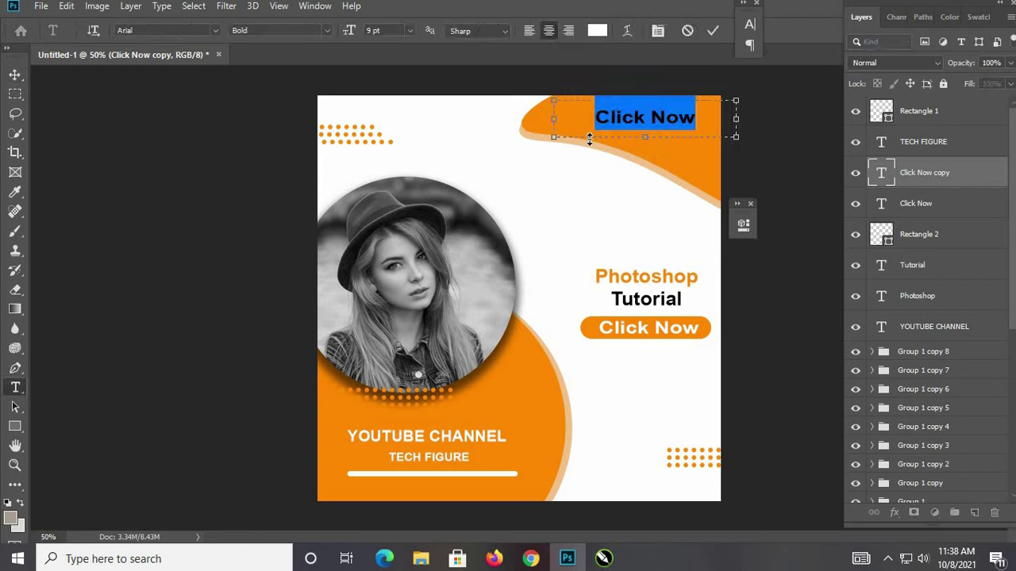
type("T")
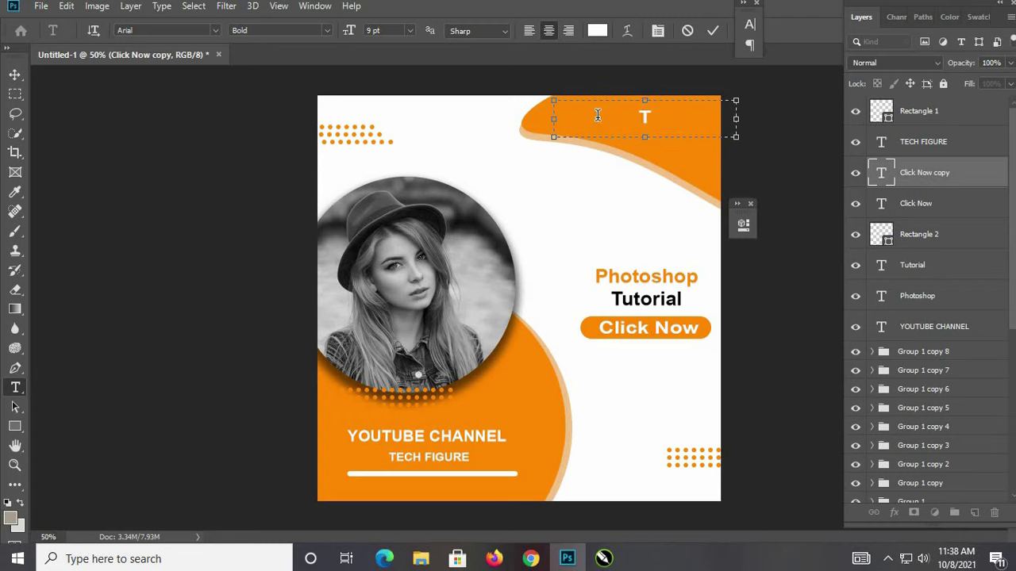
type("ECH FIGU")
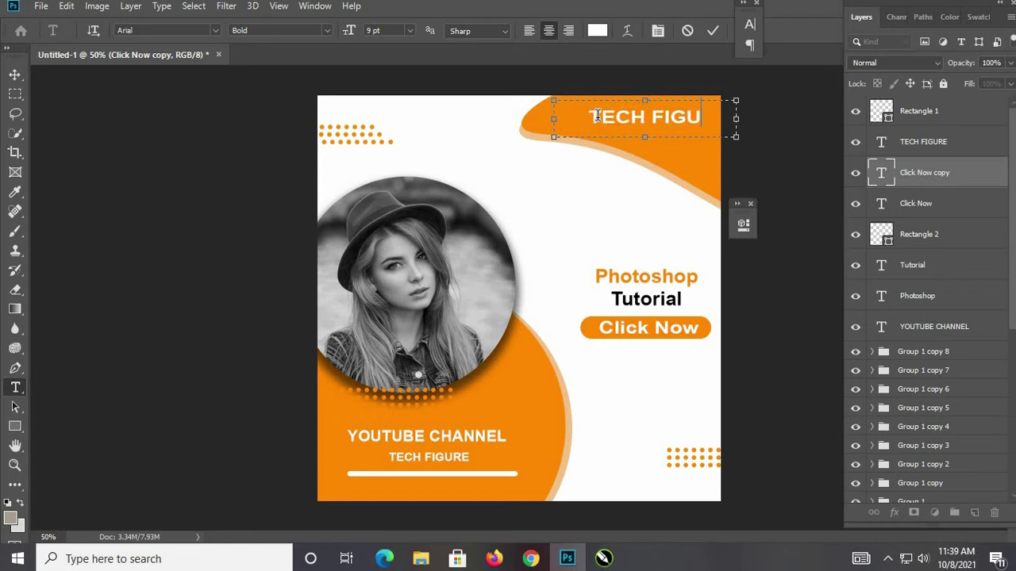
type("RE")
left_click(15, 74)
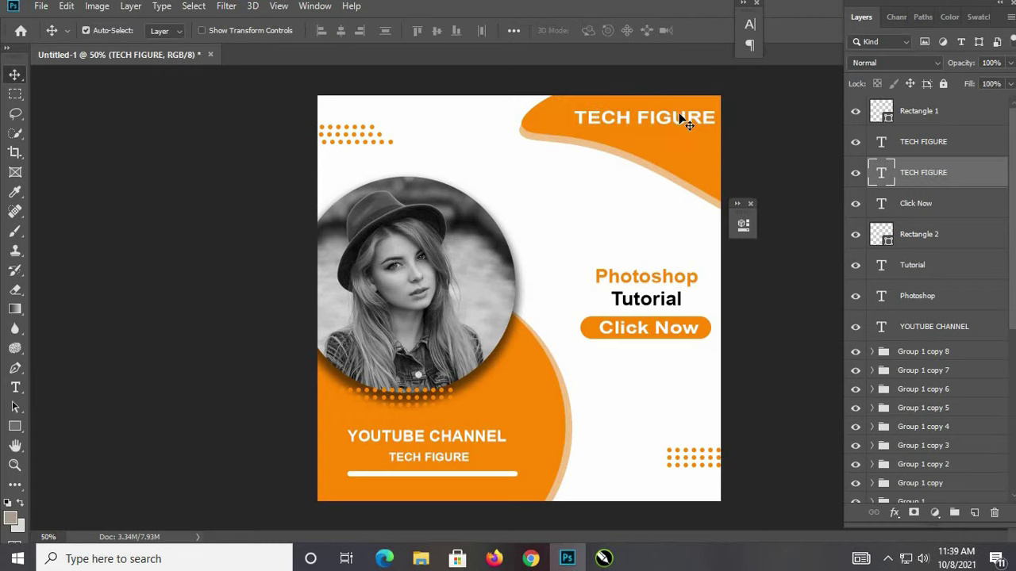
left_click_drag(677, 117, 558, 111)
Step: Colour the word TECH bright green, leaving FIGURE white
double_click(880, 176)
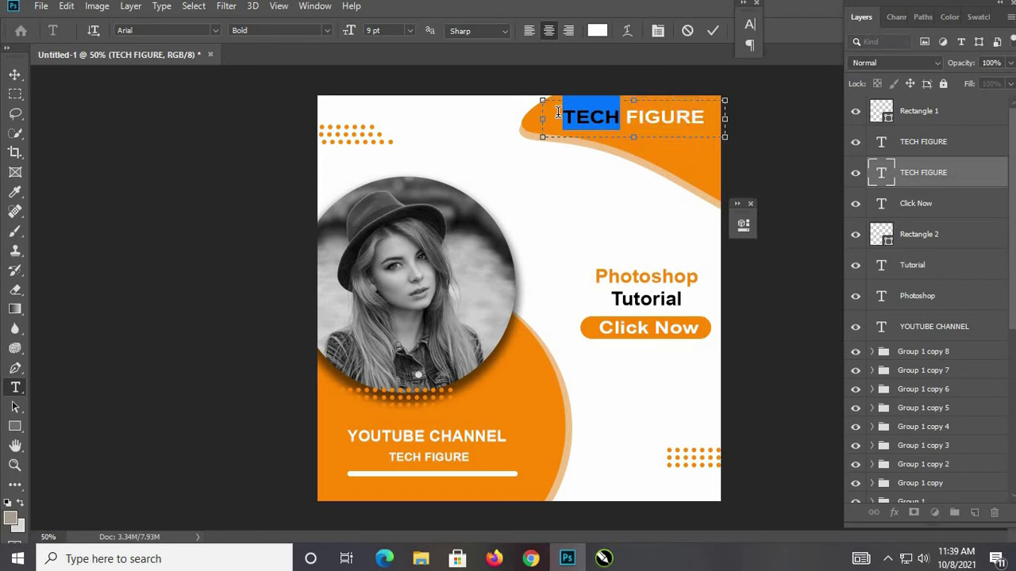
left_click(596, 30)
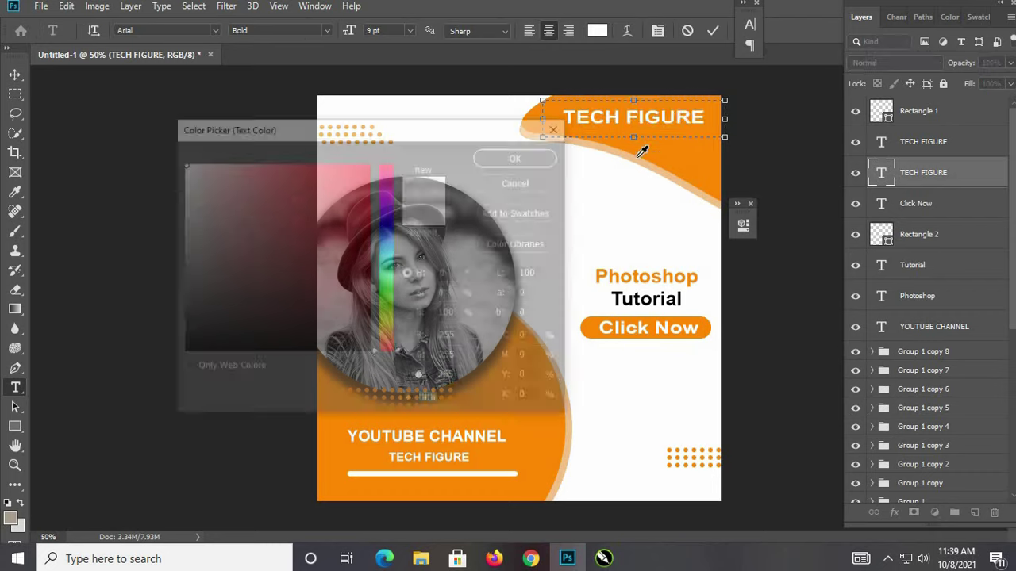
type("ff0202")
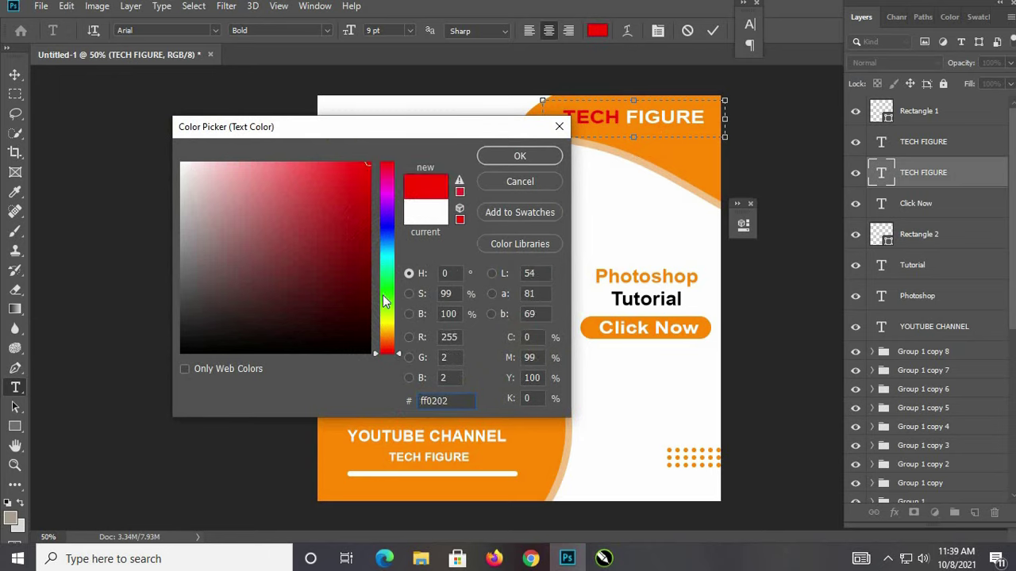
left_click(389, 280)
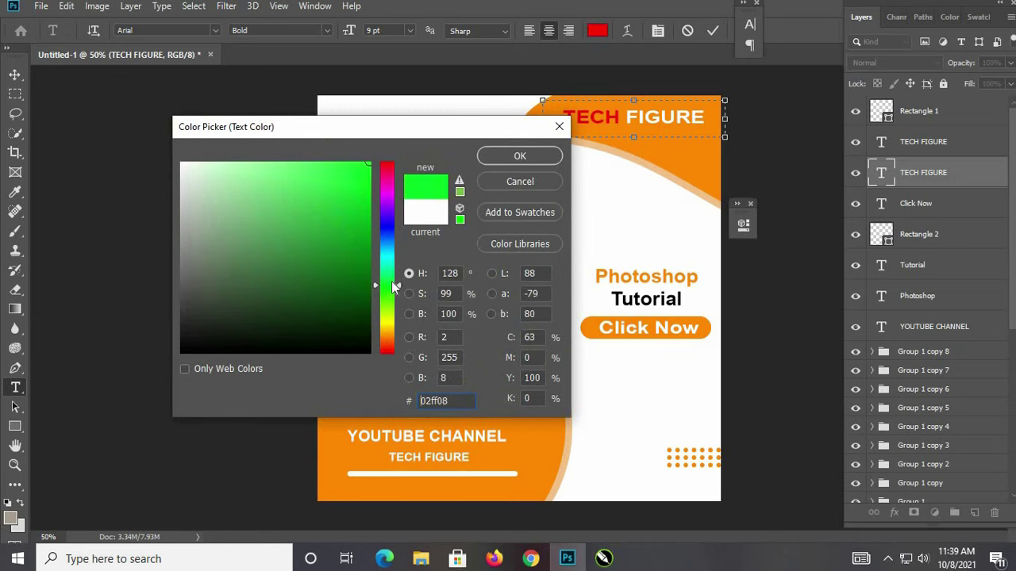
left_click(503, 150)
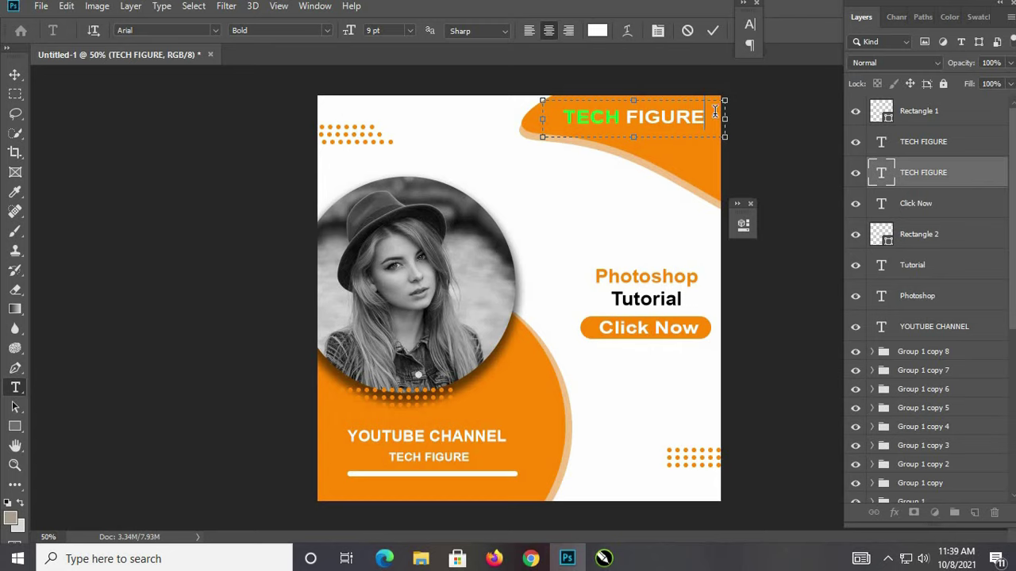
left_click_drag(715, 112, 565, 123)
left_click_drag(625, 116, 546, 128)
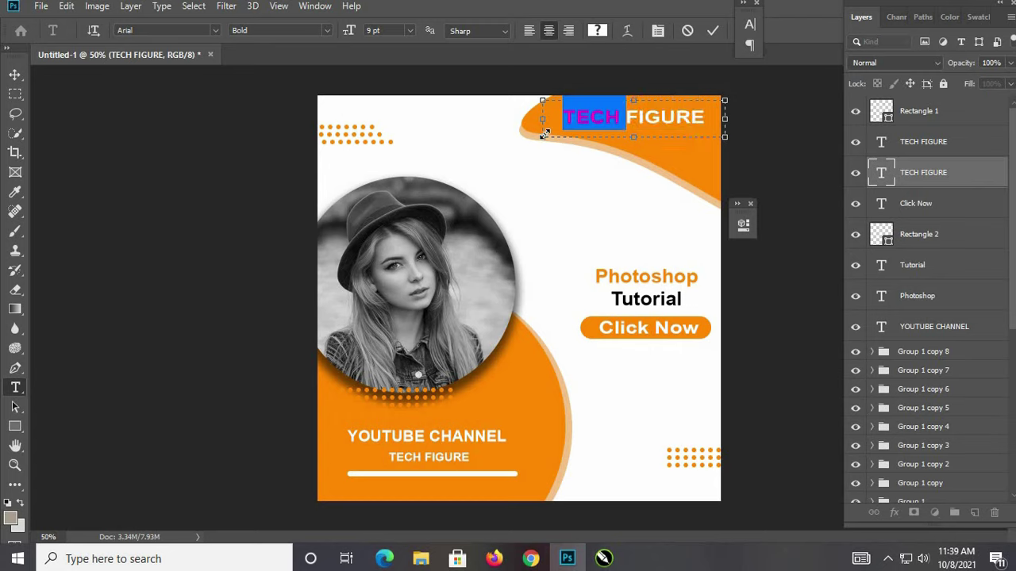
left_click(597, 30)
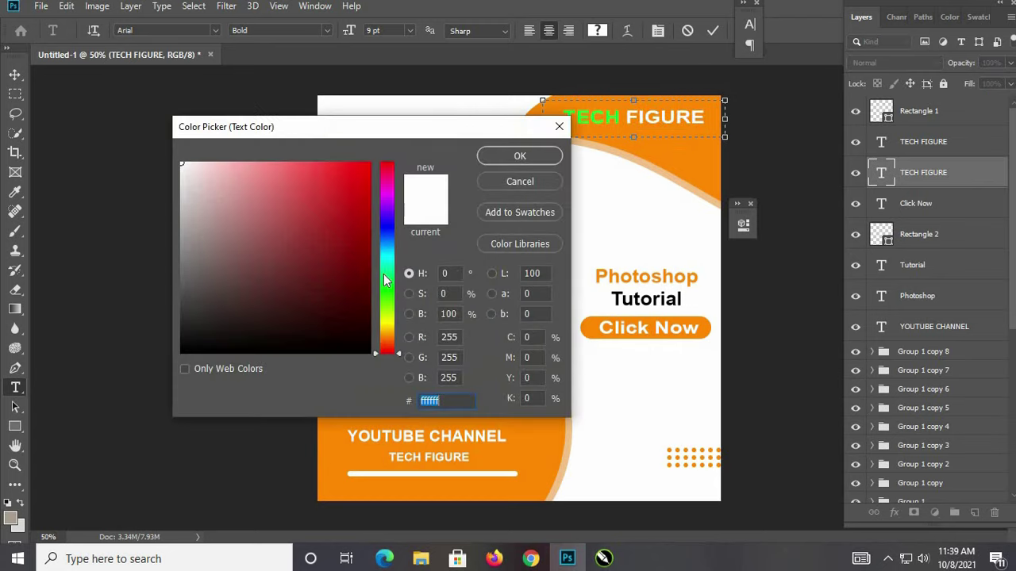
left_click_drag(384, 280, 384, 277)
left_click(368, 163)
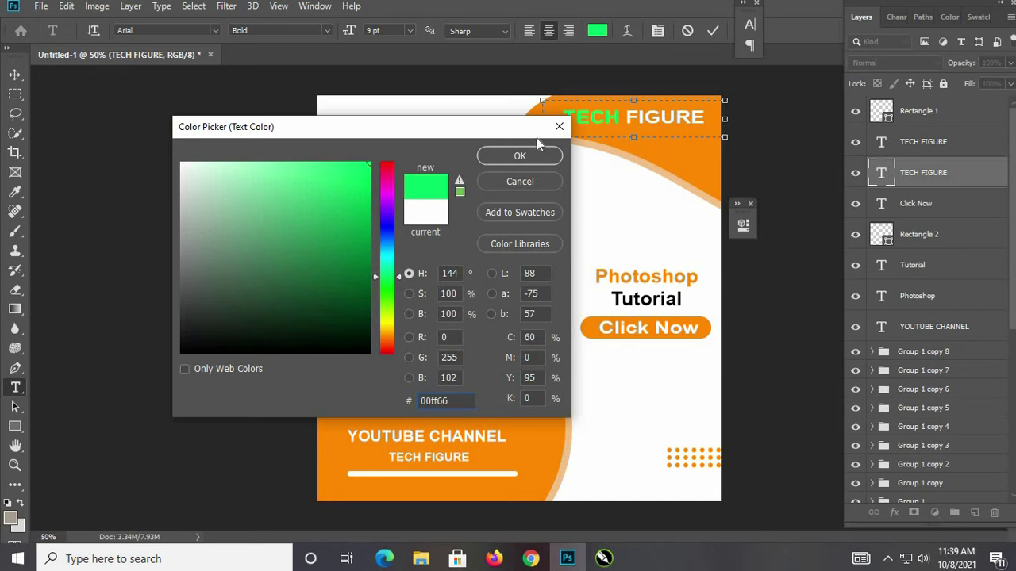
left_click(520, 156)
left_click(15, 74)
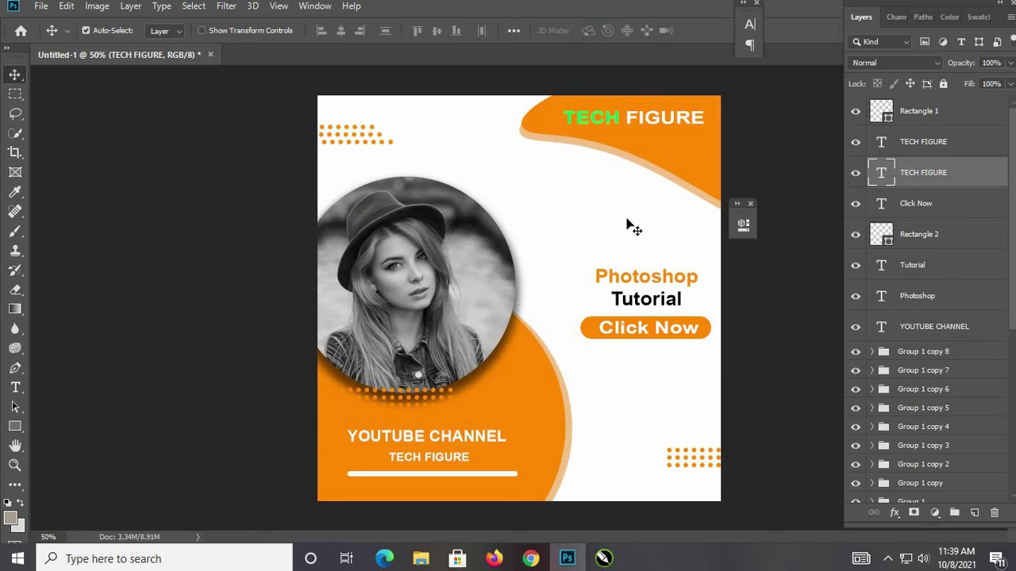
key("Down")
key("Down")
key("Down")
key("Down")
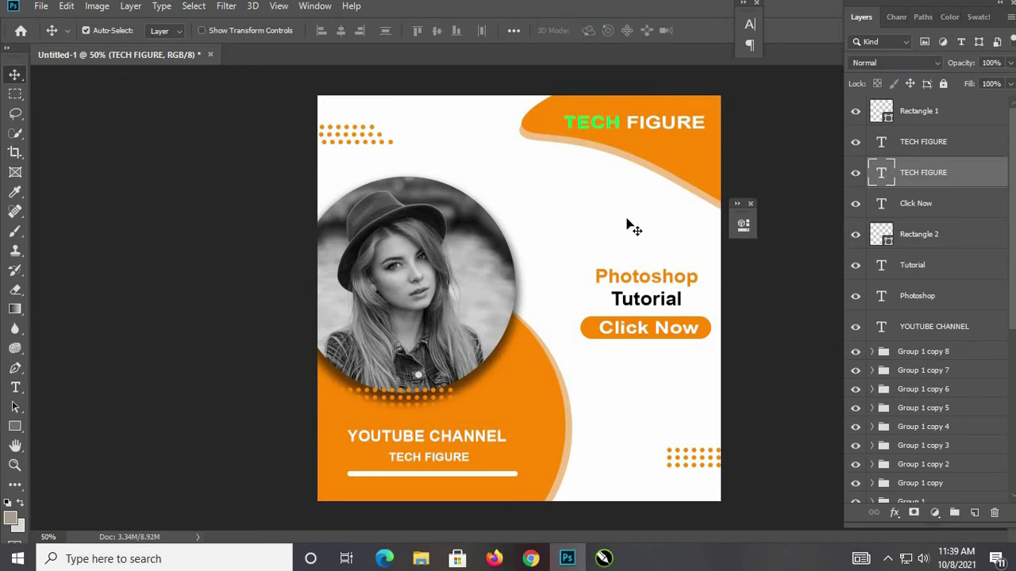
Step: Set TECH FIGURE's horizontal scale to 126% and nudge it into place
double_click(879, 173)
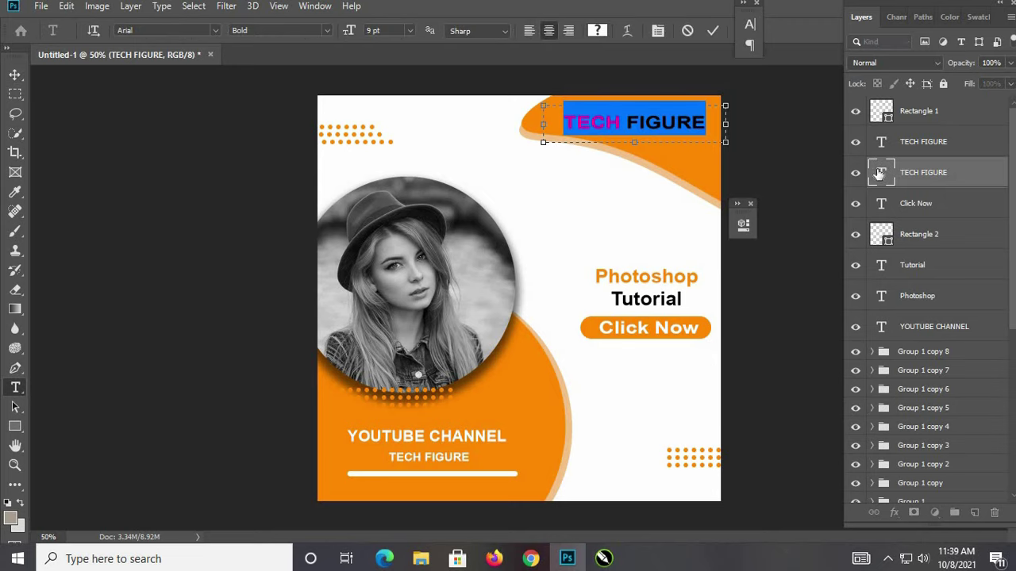
left_click(657, 32)
left_click_drag(680, 20, 633, 215)
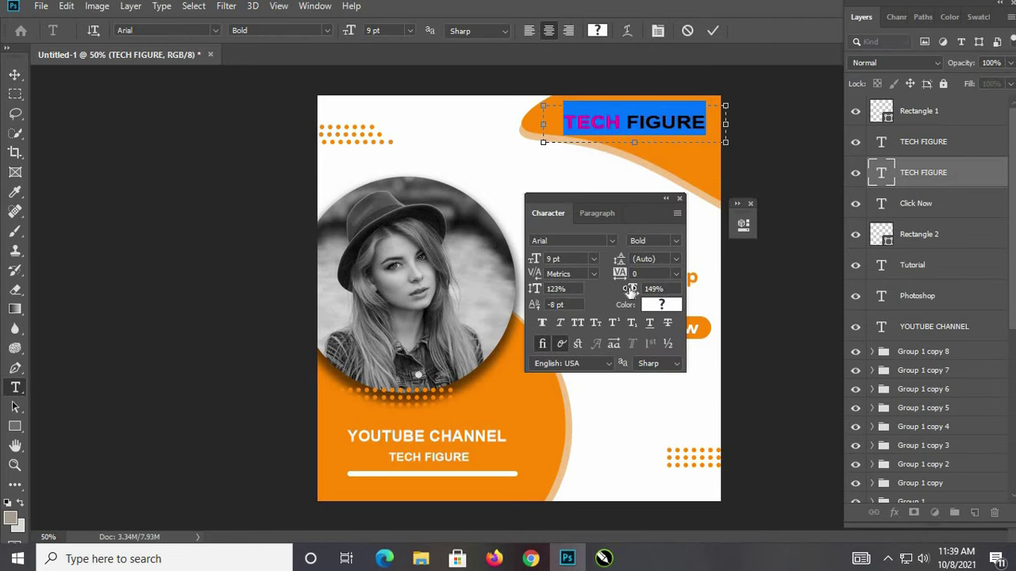
left_click_drag(632, 289, 626, 292)
key("Down")
key("Down")
key("Down")
key("Down")
key("Down")
key("Down")
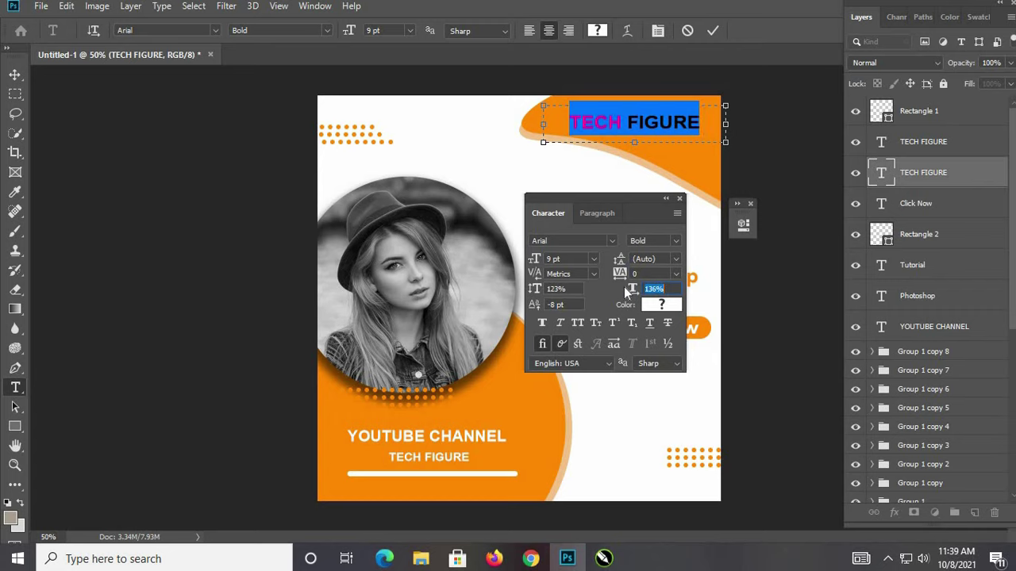
key("Down")
key("Down")
key("Down")
key("Down")
key("Down")
key("Down")
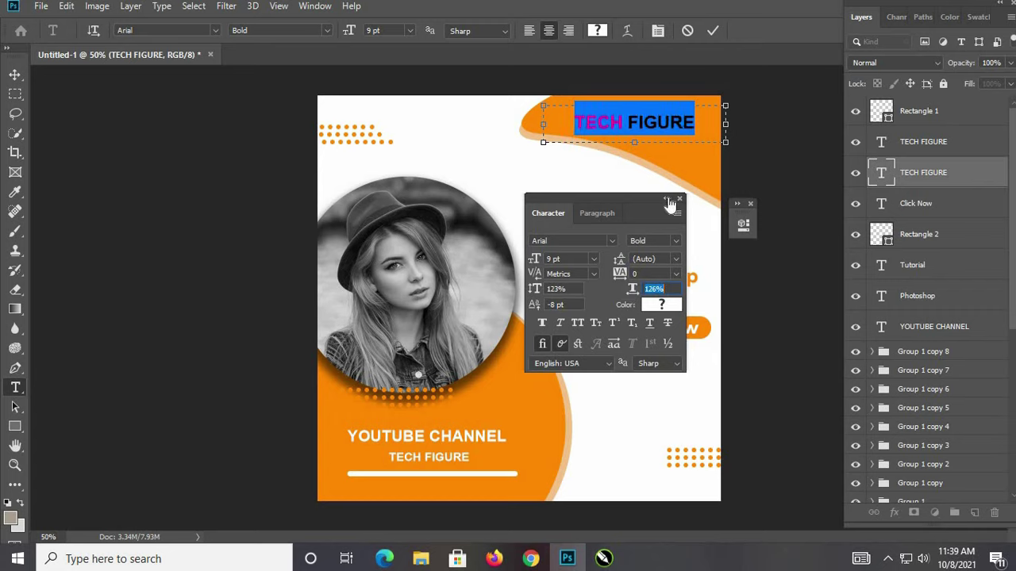
left_click(666, 198)
left_click(15, 74)
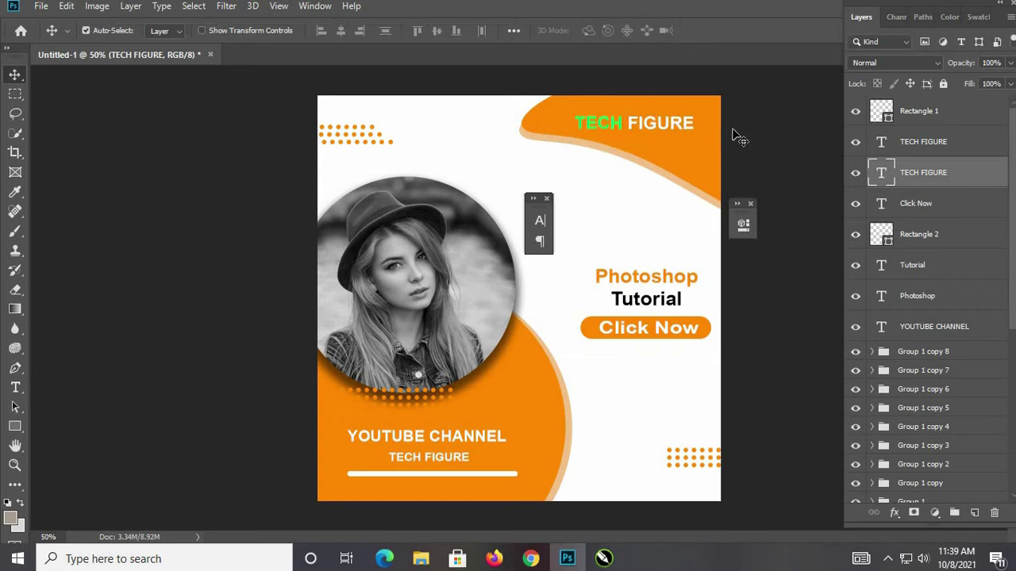
key("Up")
key("Up")
key("Up")
key("Right")
key("Right")
key("Right")
key("Right")
key("Right")
key("Right")
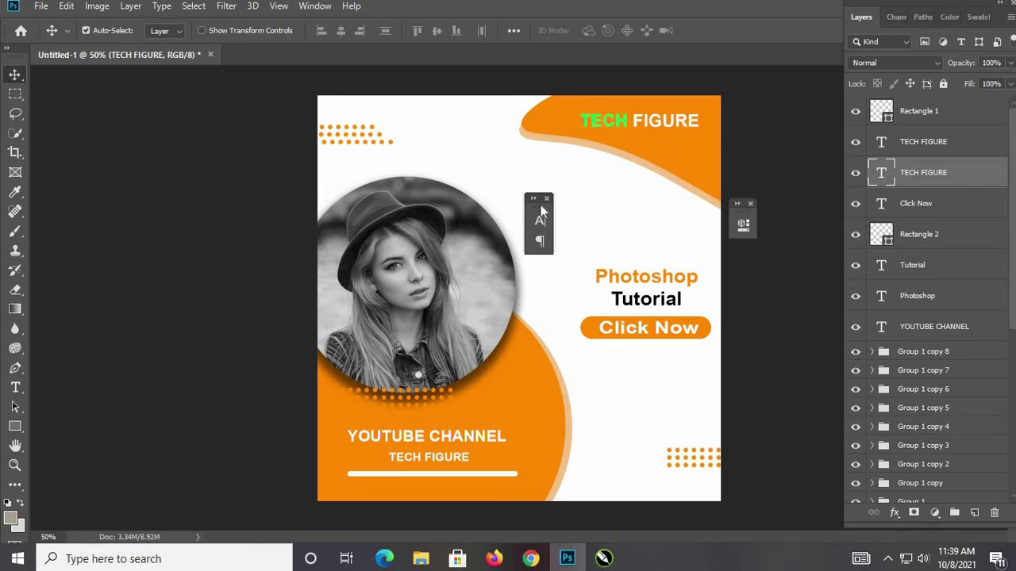
left_click_drag(543, 198, 780, 144)
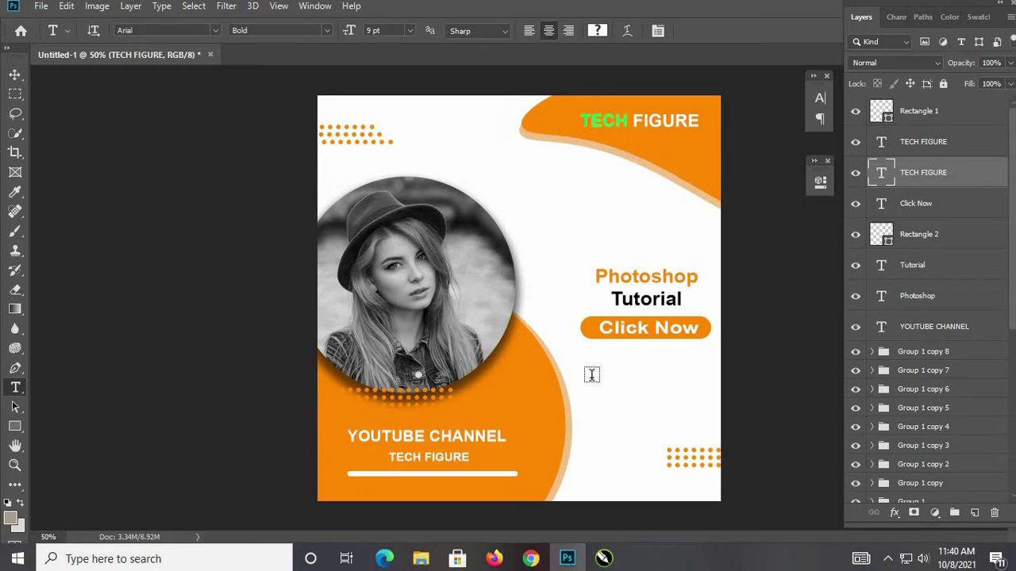
Step: Draw a Lorem ipsum paragraph box below Click Now at 3 pt and trim it to end at 'ultrices'
left_click_drag(595, 374, 715, 426)
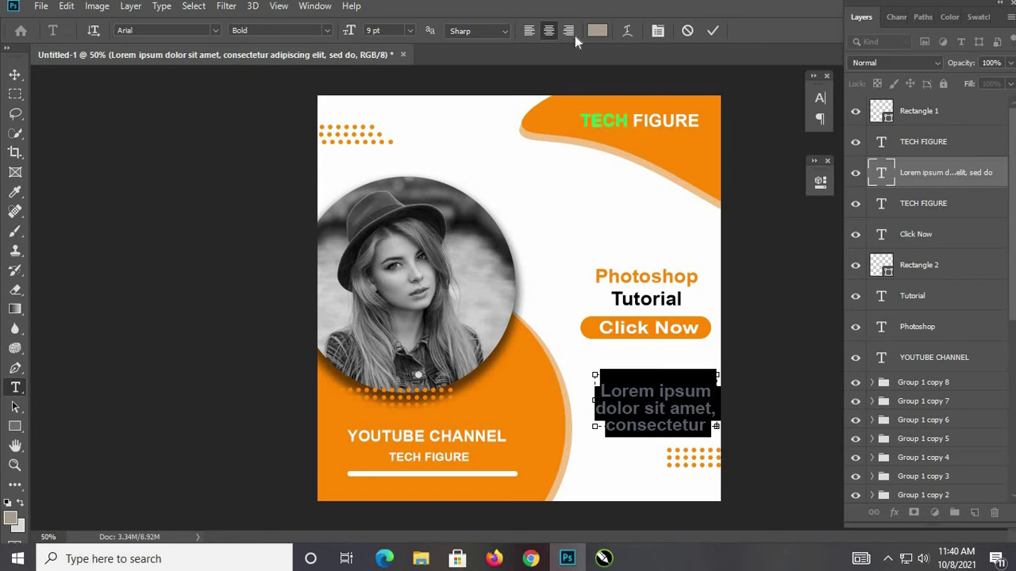
left_click(657, 31)
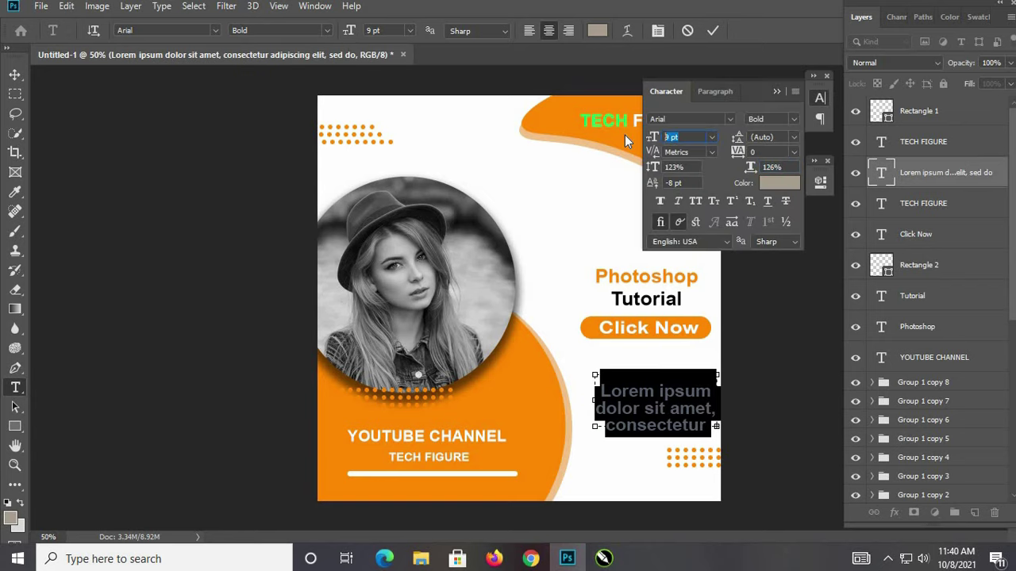
type("3")
key("Return")
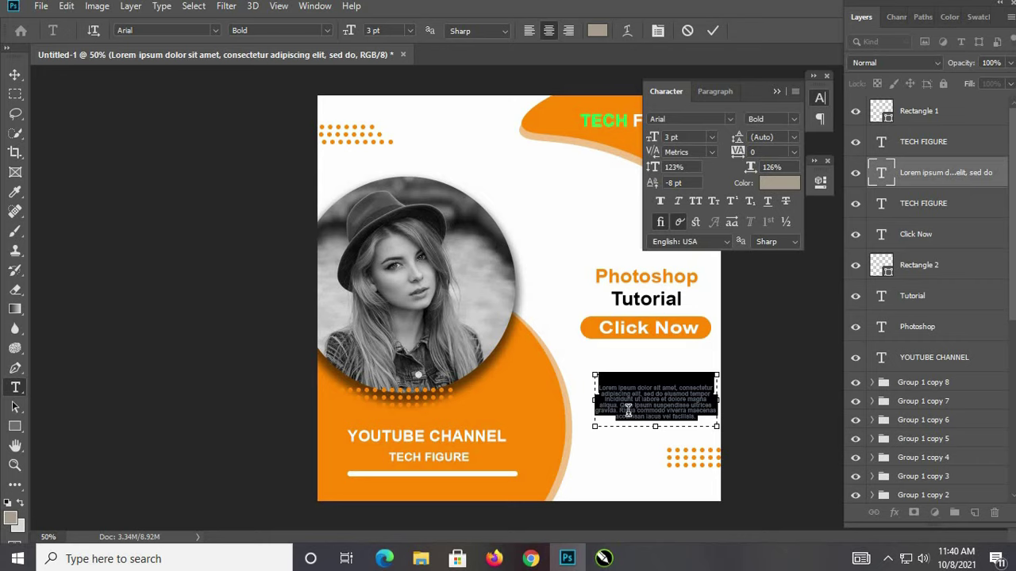
left_click_drag(621, 407, 726, 428)
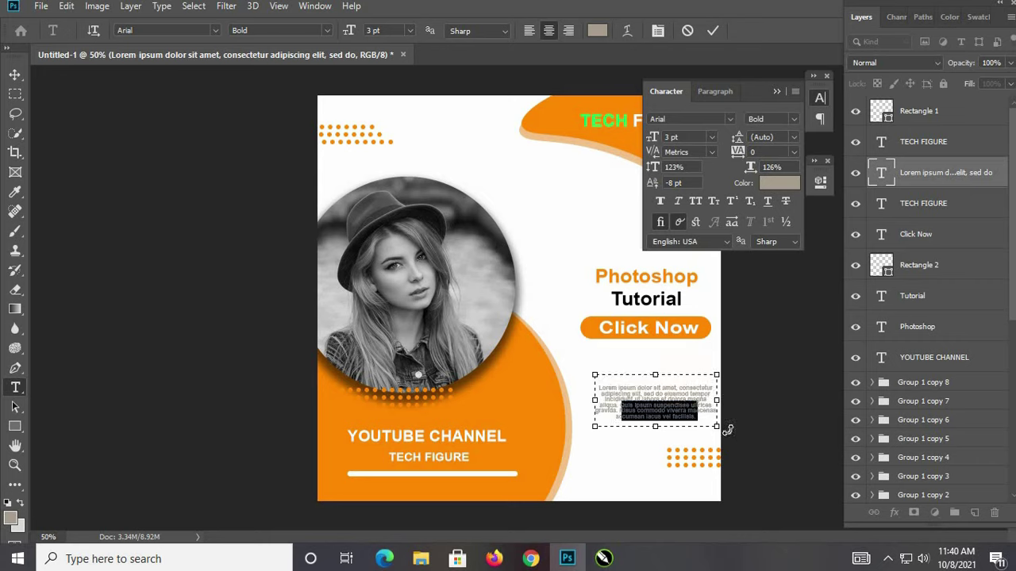
key("BackSpace")
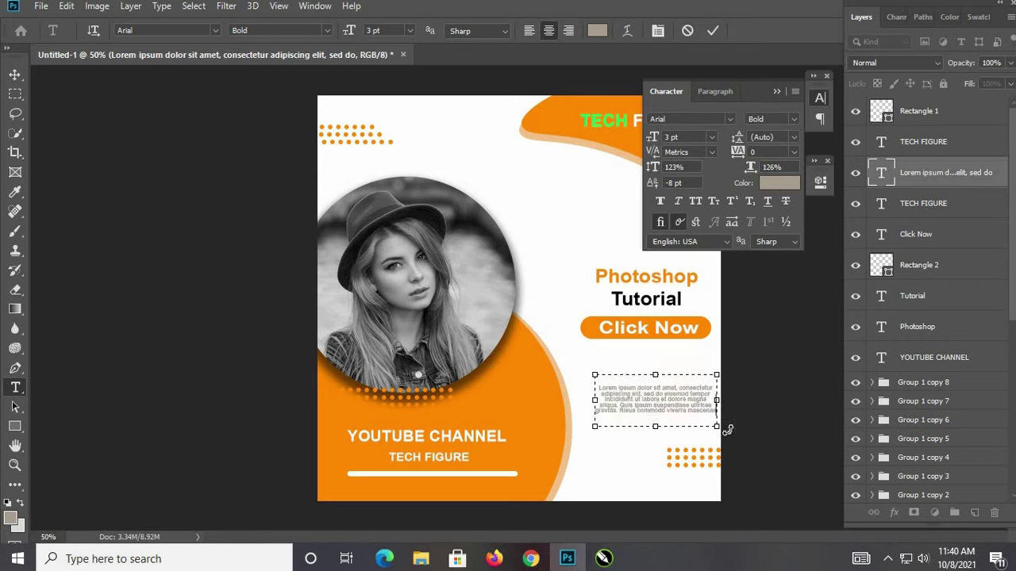
key("BackSpace")
key("BackSpace")
key("BackSpace")
key("BackSpace")
key("BackSpace")
key("BackSpace")
key("BackSpace")
key("BackSpace")
key("BackSpace")
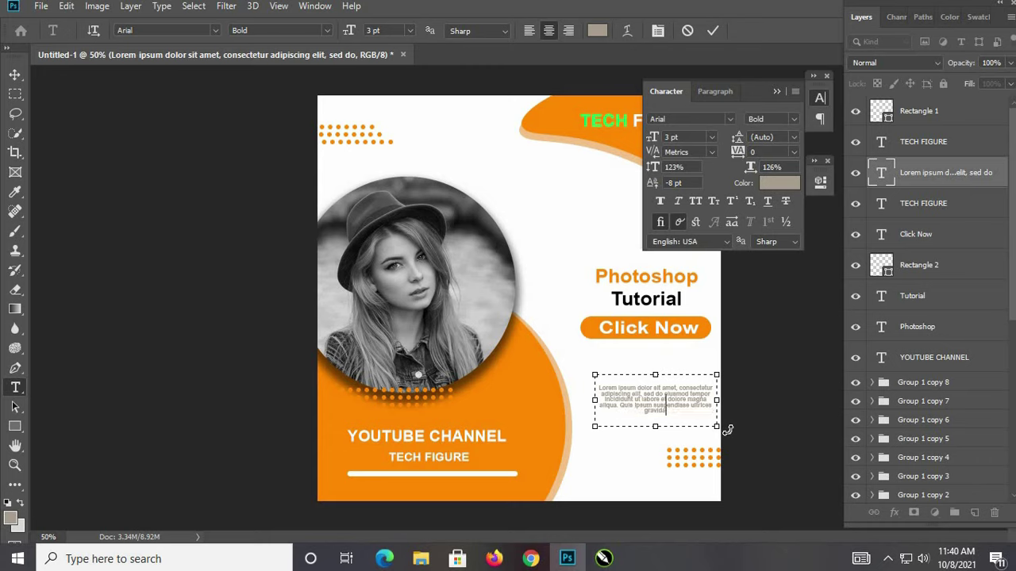
key("BackSpace")
key("BackSpace")
key("BackSpace")
key("BackSpace")
Step: Try 4 pt on the paragraph, then return it to 3 pt and commit
double_click(881, 173)
left_click(675, 137)
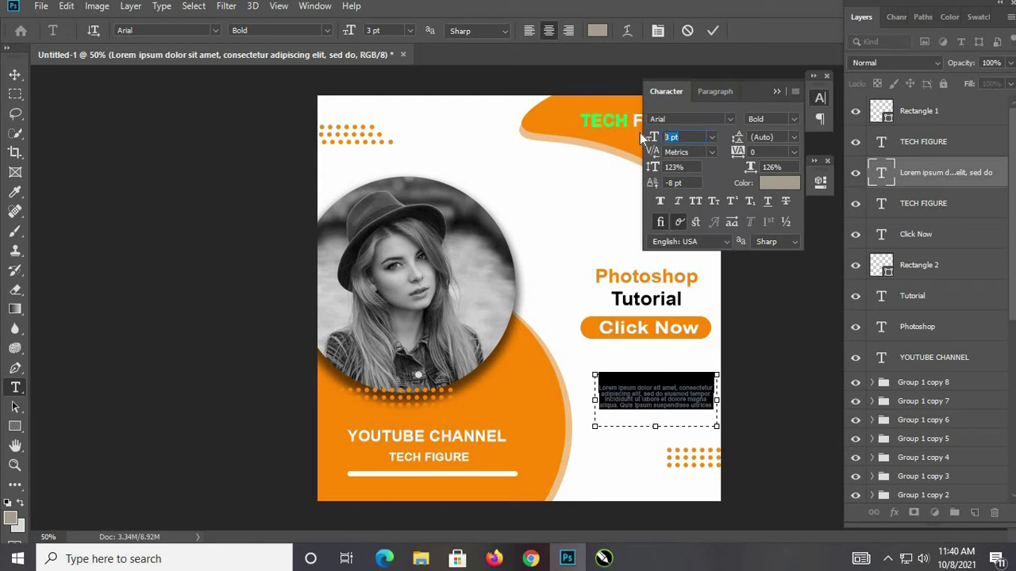
type("4")
key("Return")
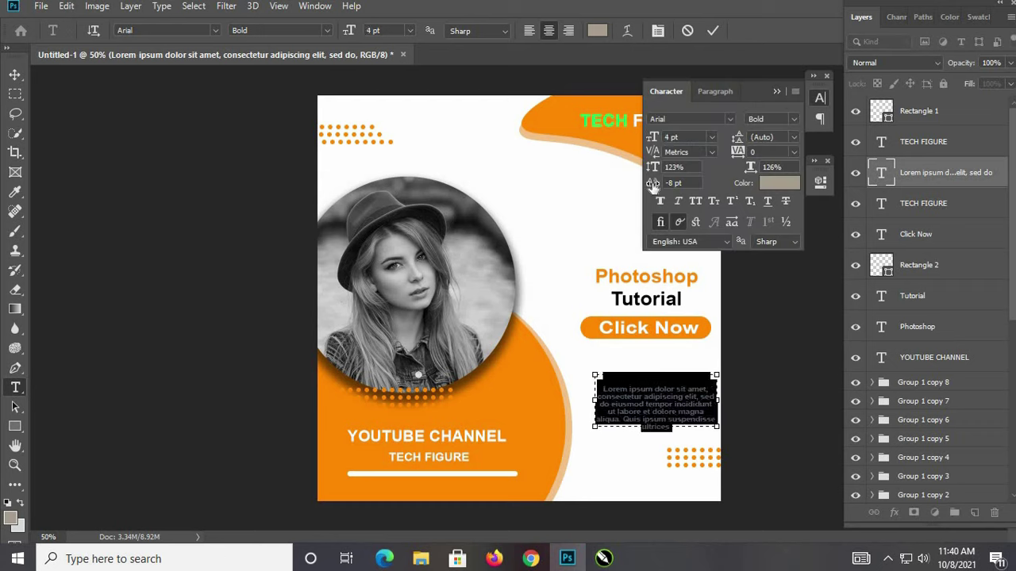
left_click(658, 138)
type("3")
key("Return")
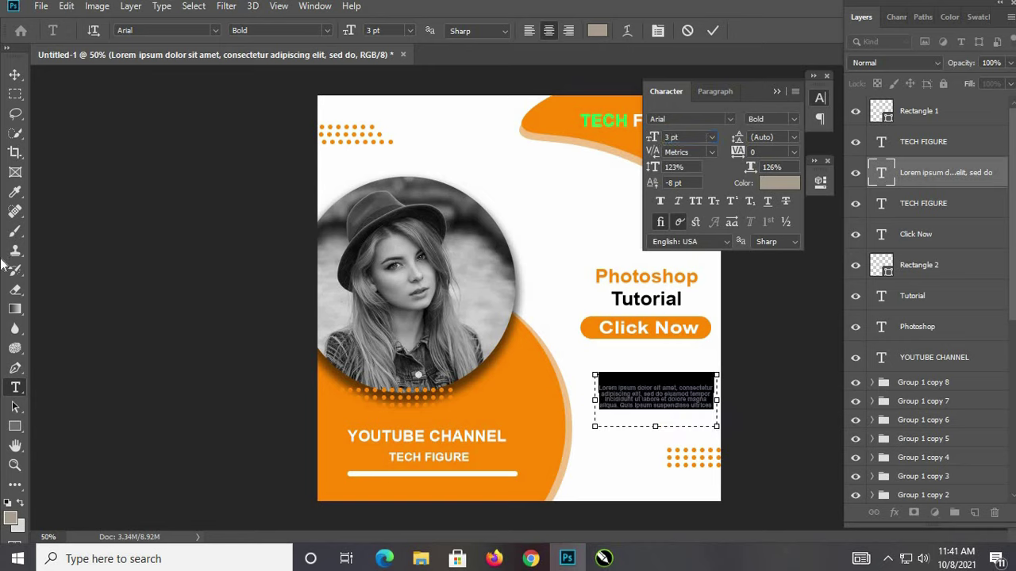
left_click(15, 75)
Step: Move the paragraph up under Click Now and try an orange text colour
left_click(777, 91)
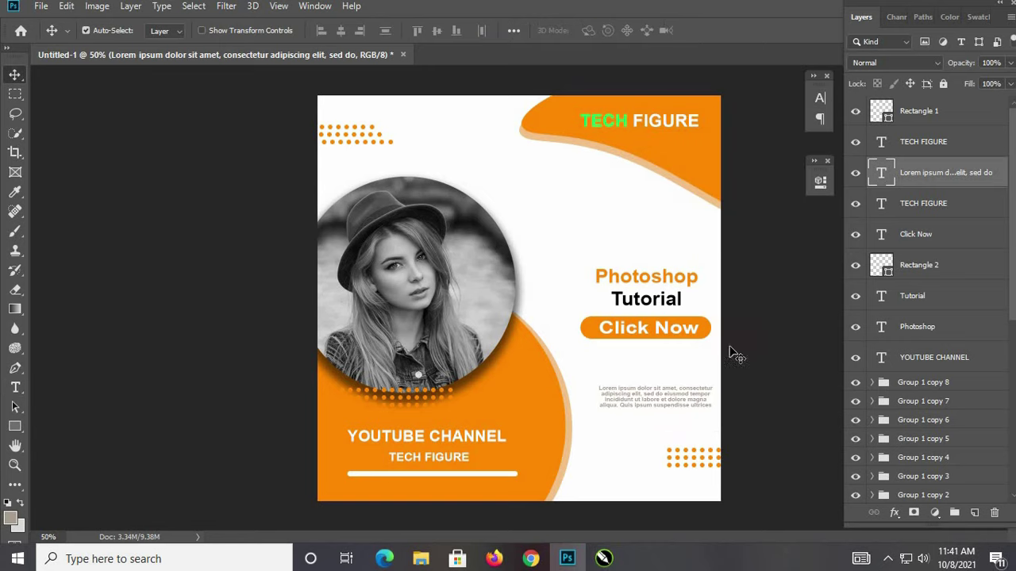
left_click_drag(662, 399, 660, 376)
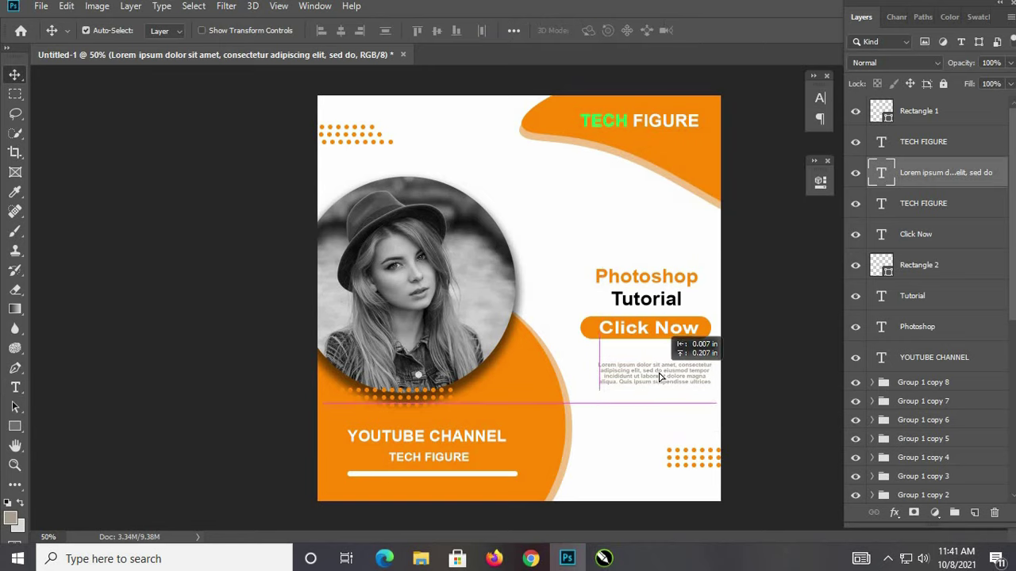
double_click(881, 172)
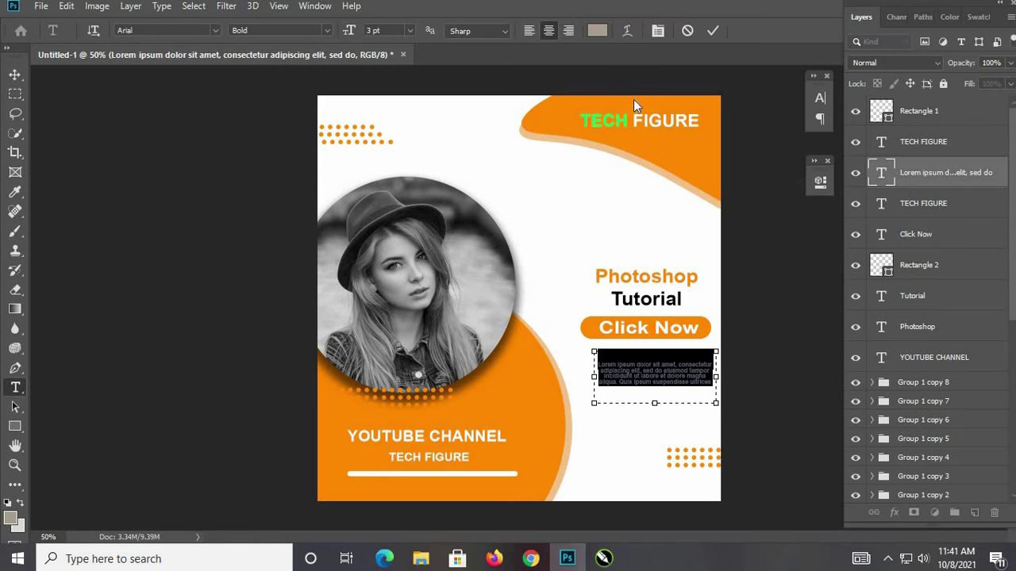
left_click(601, 28)
left_click(675, 143)
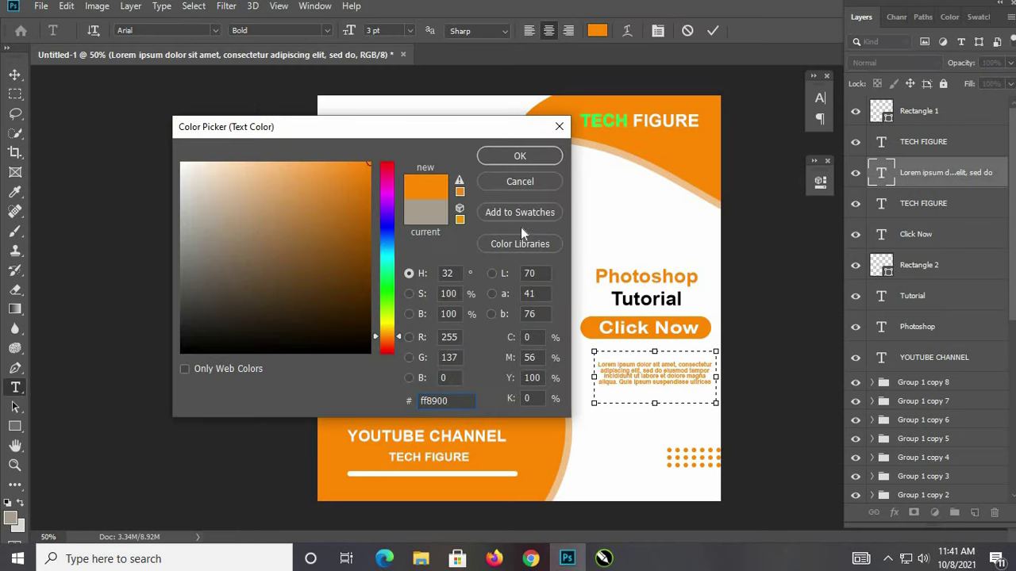
left_click(518, 153)
left_click(15, 75)
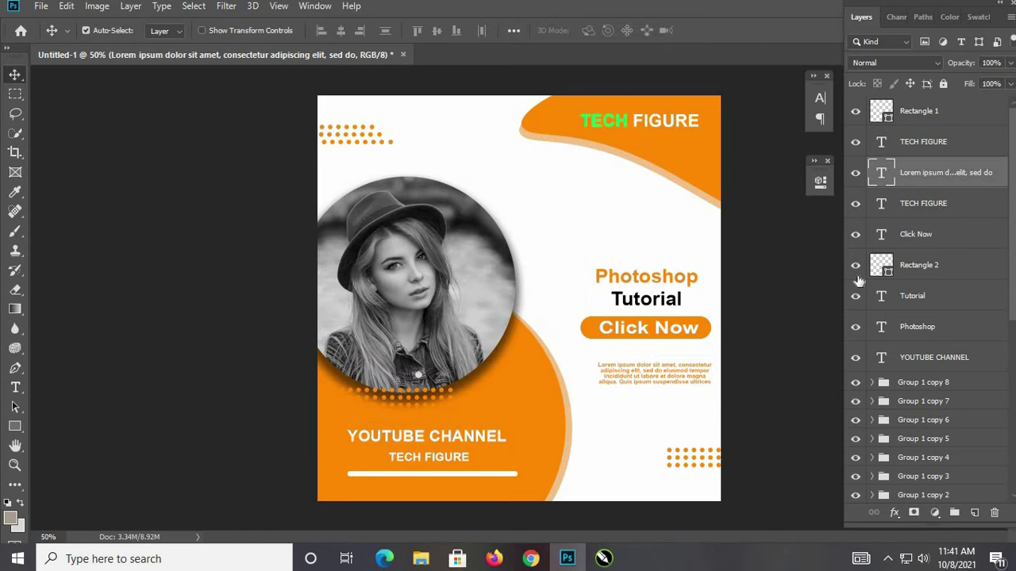
Step: Change the paragraph text to black and nudge it up slightly
double_click(881, 172)
left_click(597, 30)
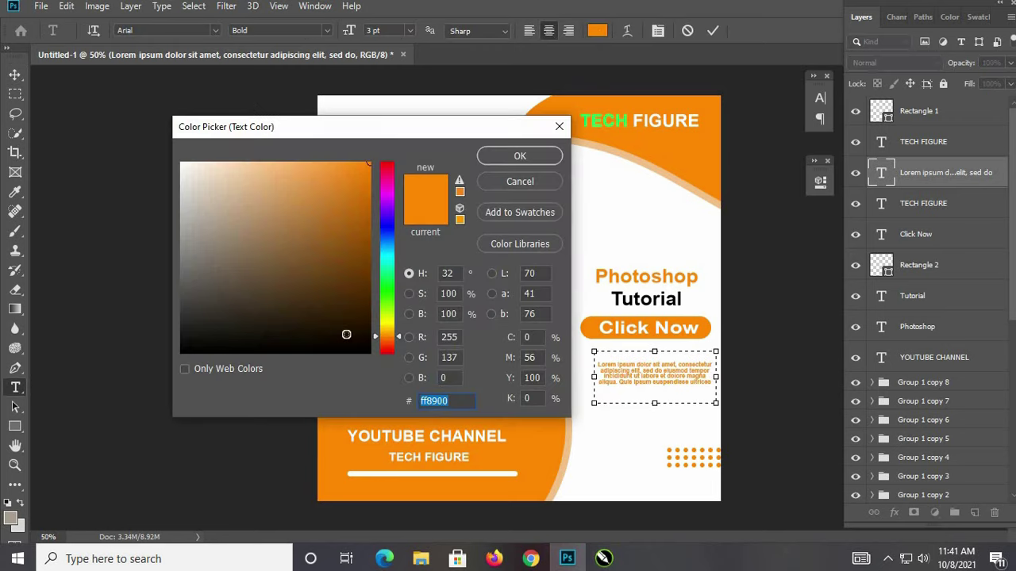
left_click(369, 351)
left_click(507, 154)
left_click(15, 75)
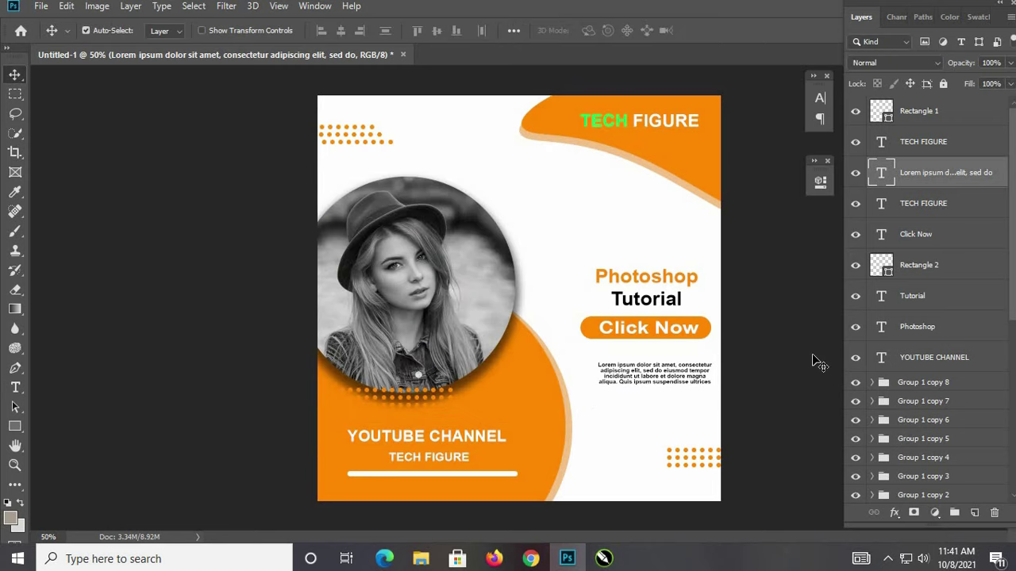
key("Up")
key("Up")
key("Up")
scroll(818, 361, "up", 5)
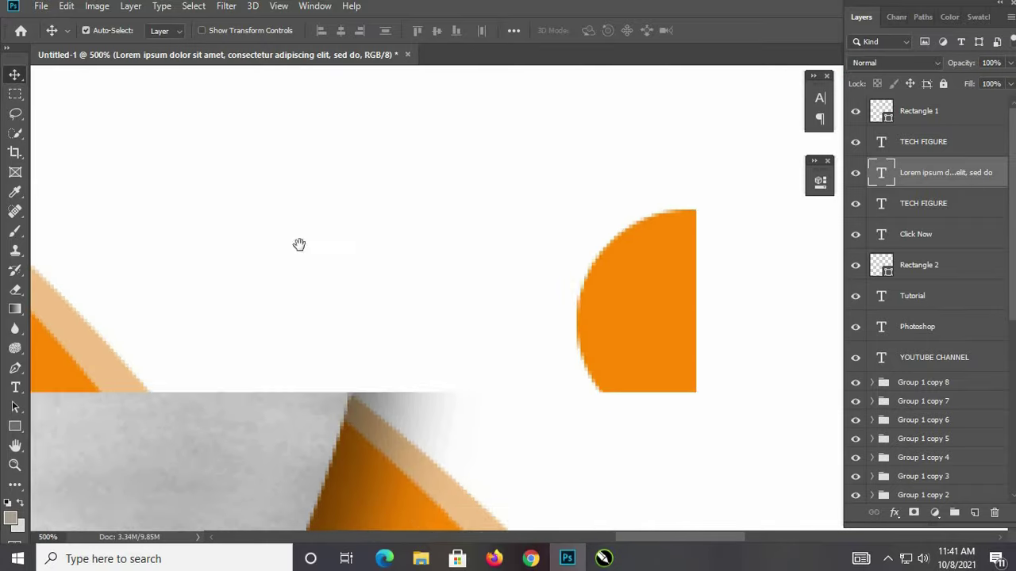
mouse_move(297, 242)
left_mouse_down()
mouse_move(538, 389)
mouse_move(400, 242)
mouse_move(288, 242)
left_mouse_up()
key("ctrl+0")
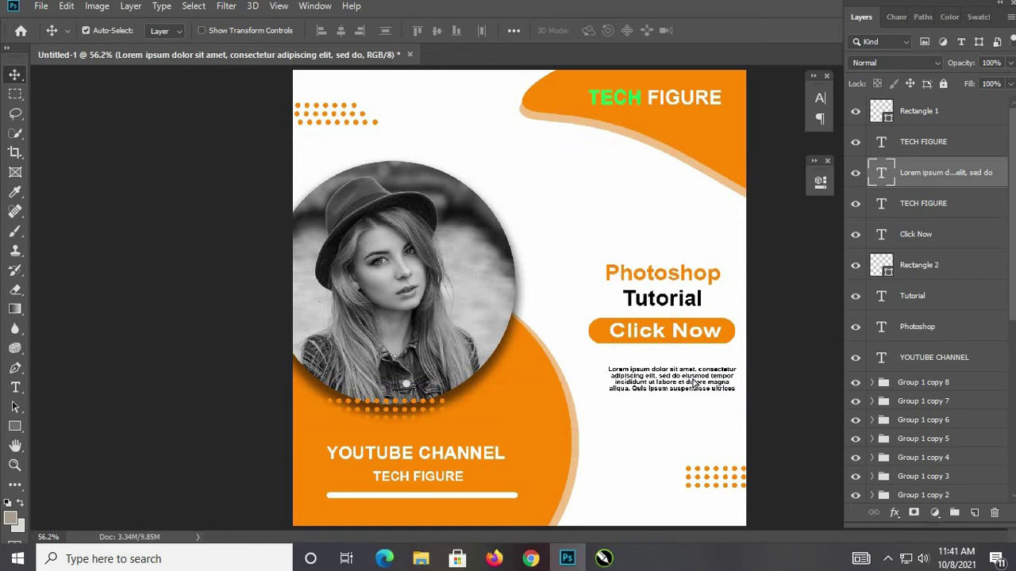
Step: Nudge the paragraph into position, then Alt-drag a copy just below it
left_click_drag(700, 387, 698, 378)
double_click(882, 180)
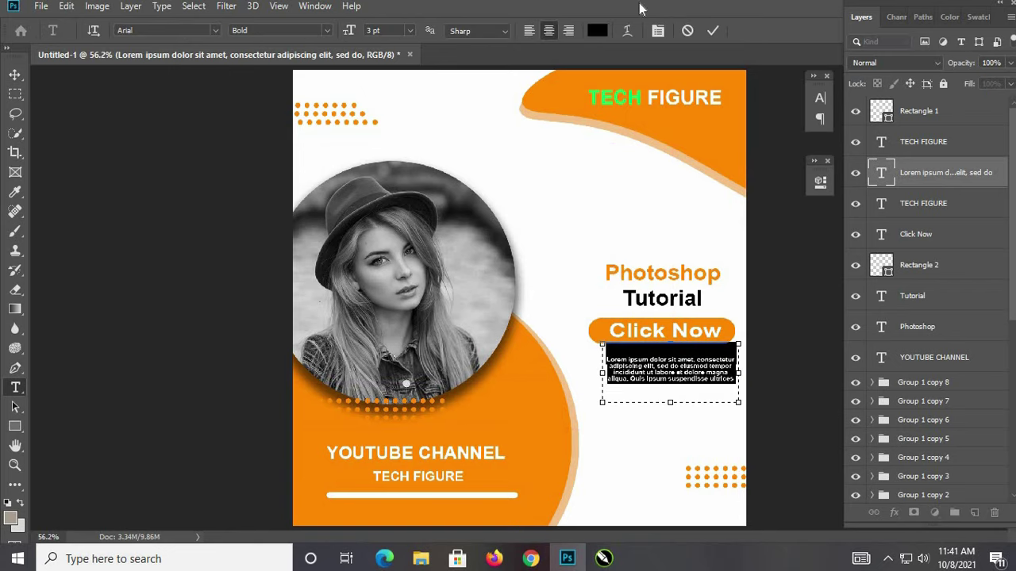
key("ctrl+Return")
key("v")
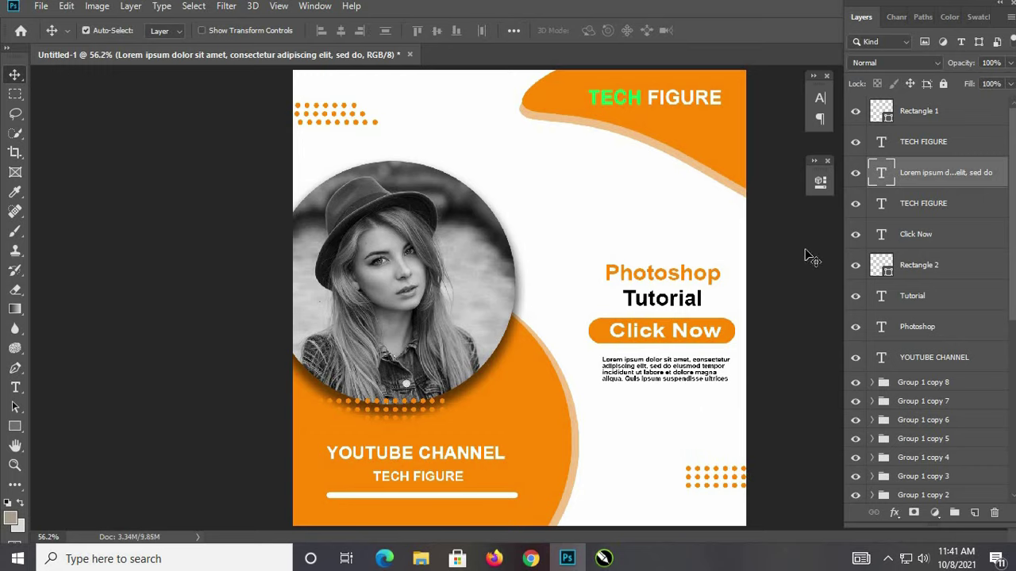
key("Down")
key("Down")
key("Right")
key("Down")
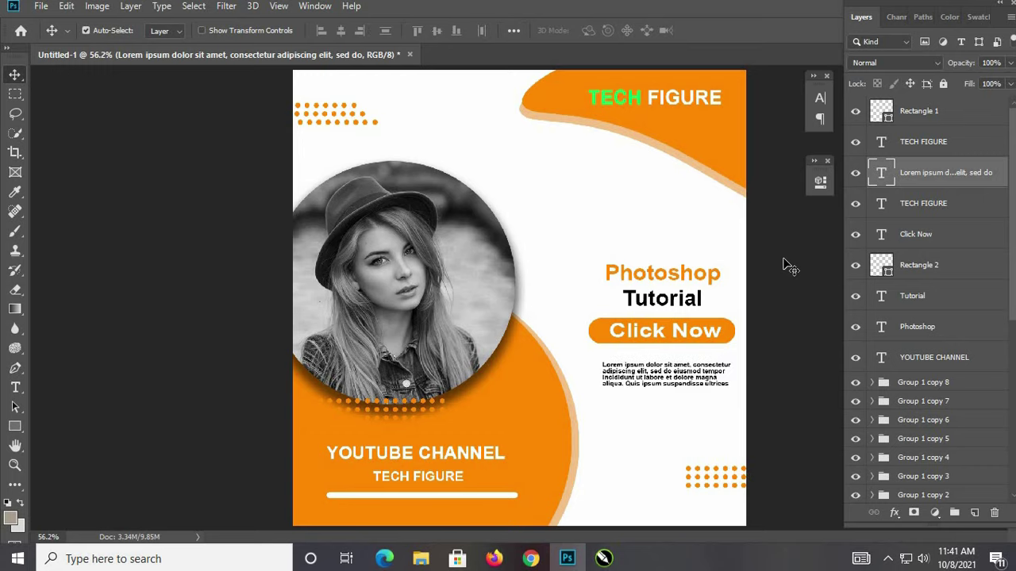
key("Right")
key("Down")
key("Down")
key("Down")
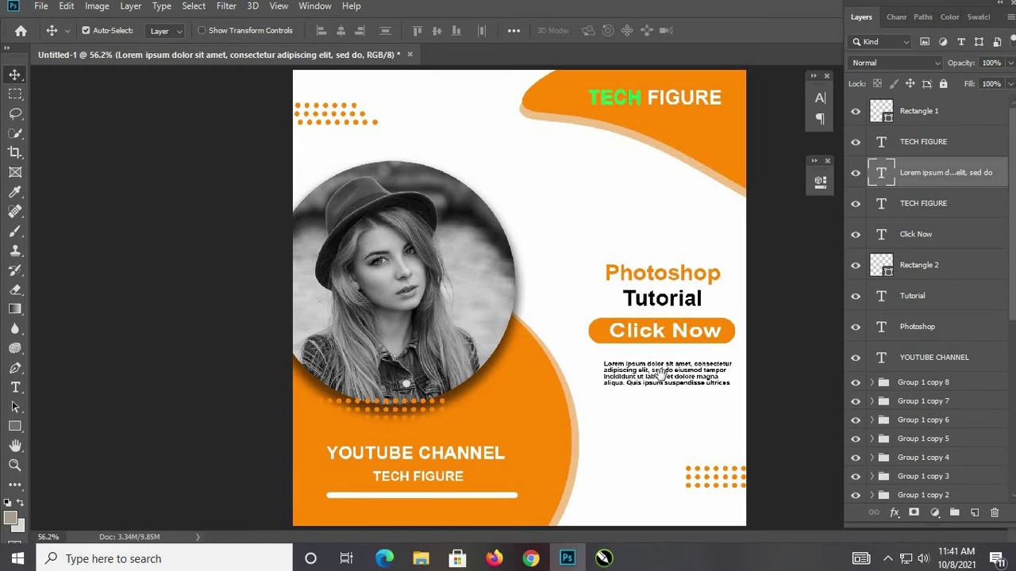
left_click_drag(667, 380, 670, 417)
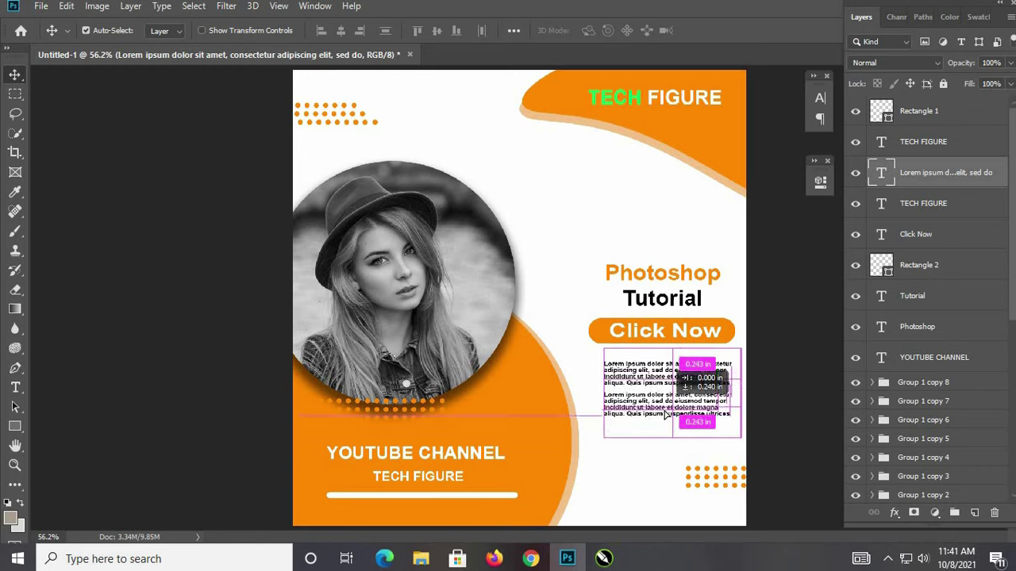